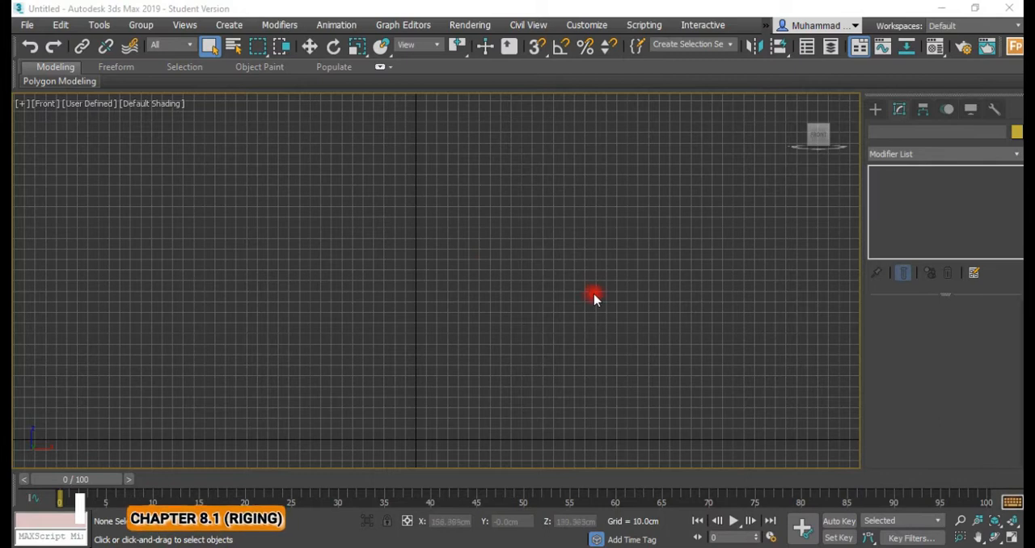
# Start a file import and open the OBJ model from the MIXAMO\POLICE\police 3 folder.
pyautogui.click(26, 25)
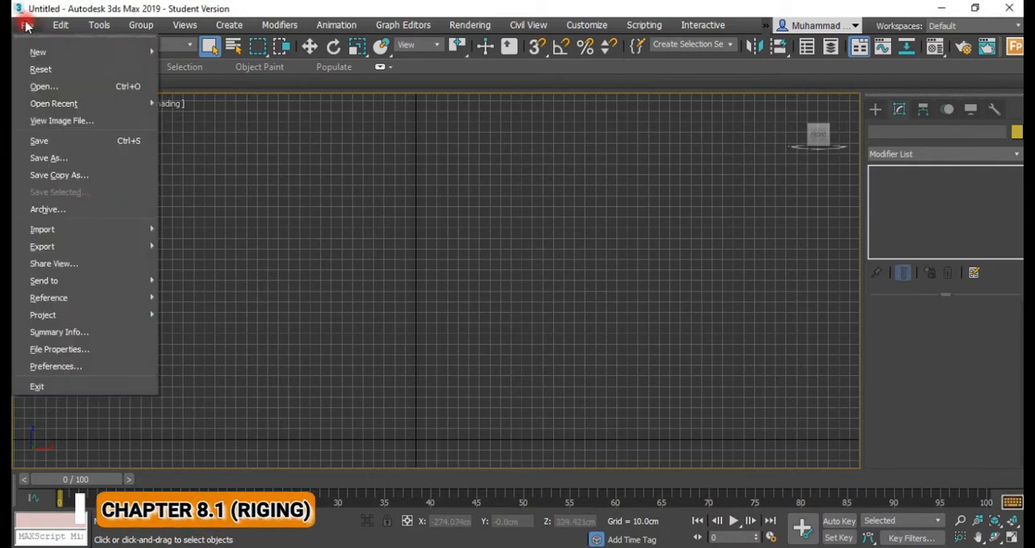
pyautogui.click(27, 25)
pyautogui.click(30, 26)
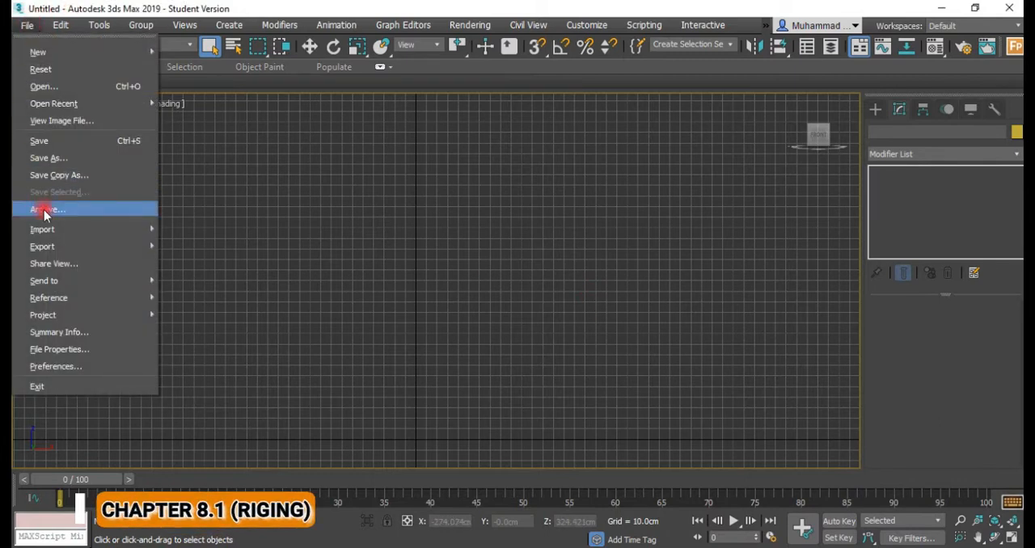
pyautogui.moveTo(41, 224)
pyautogui.click(220, 236)
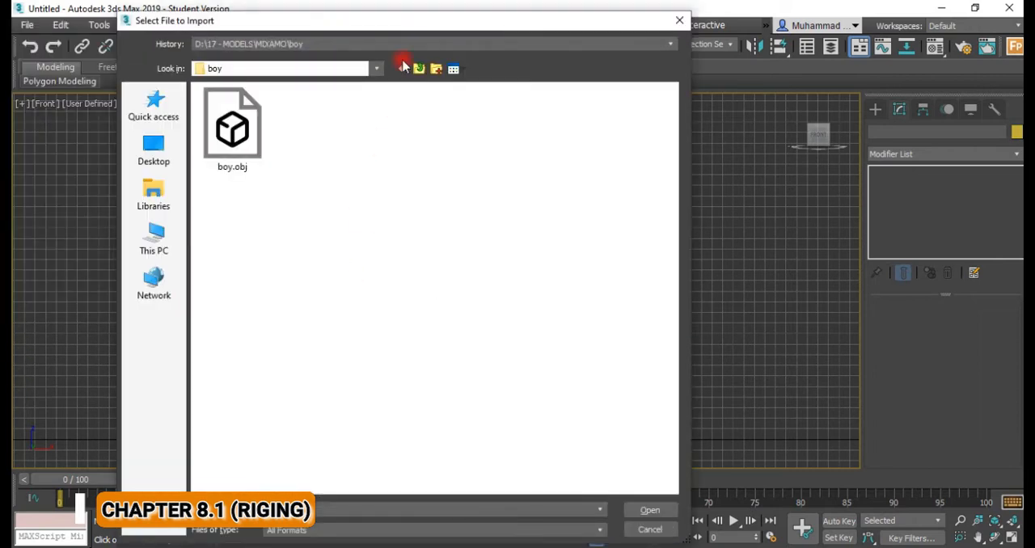
pyautogui.click(404, 46)
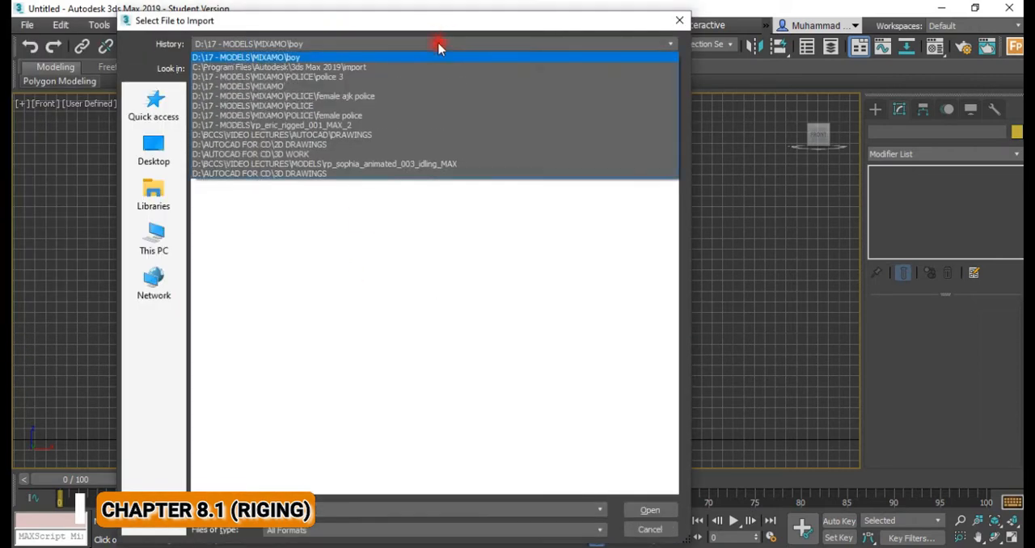
pyautogui.click(439, 25)
pyautogui.click(420, 70)
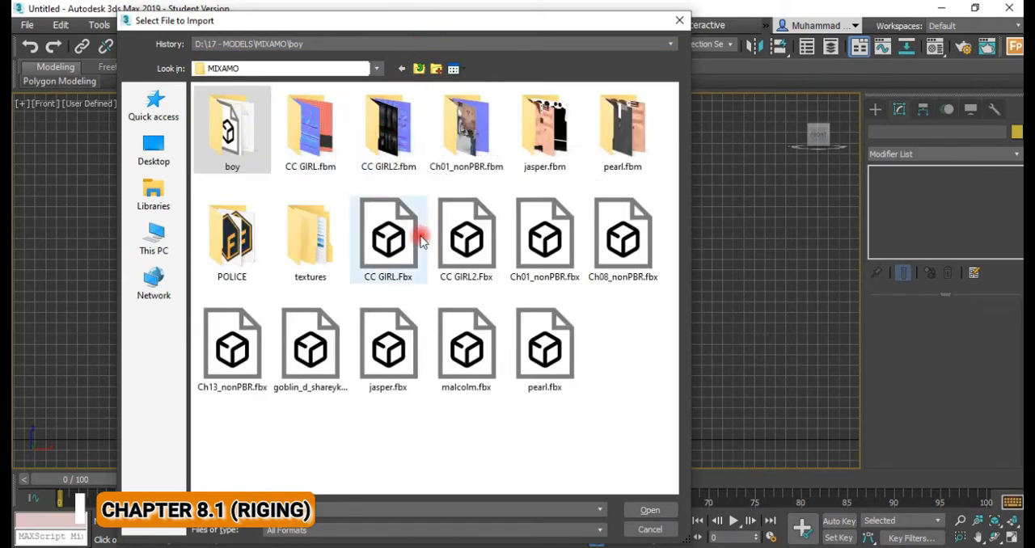
pyautogui.doubleClick(242, 251)
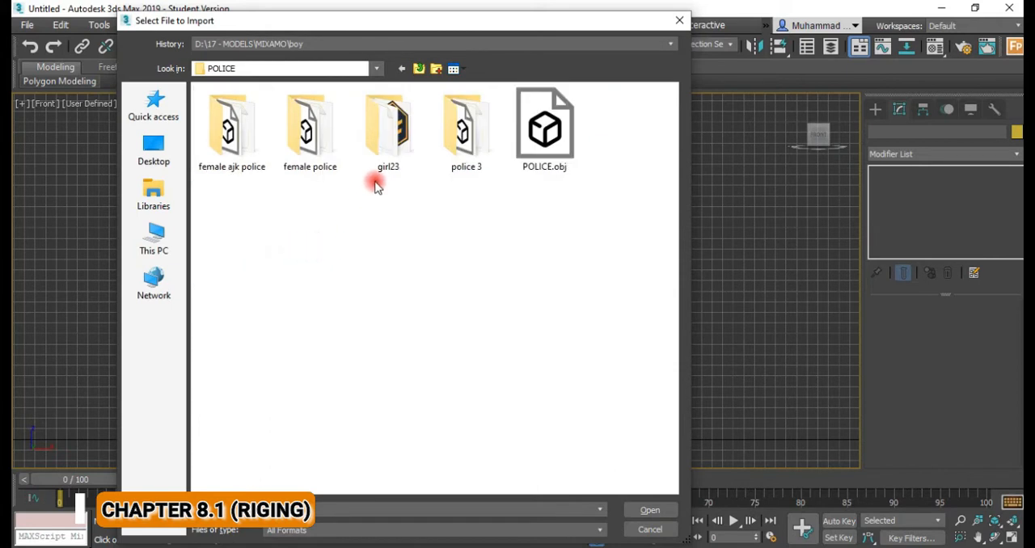
pyautogui.click(459, 139)
pyautogui.doubleClick(459, 139)
pyautogui.click(247, 113)
pyautogui.doubleClick(242, 108)
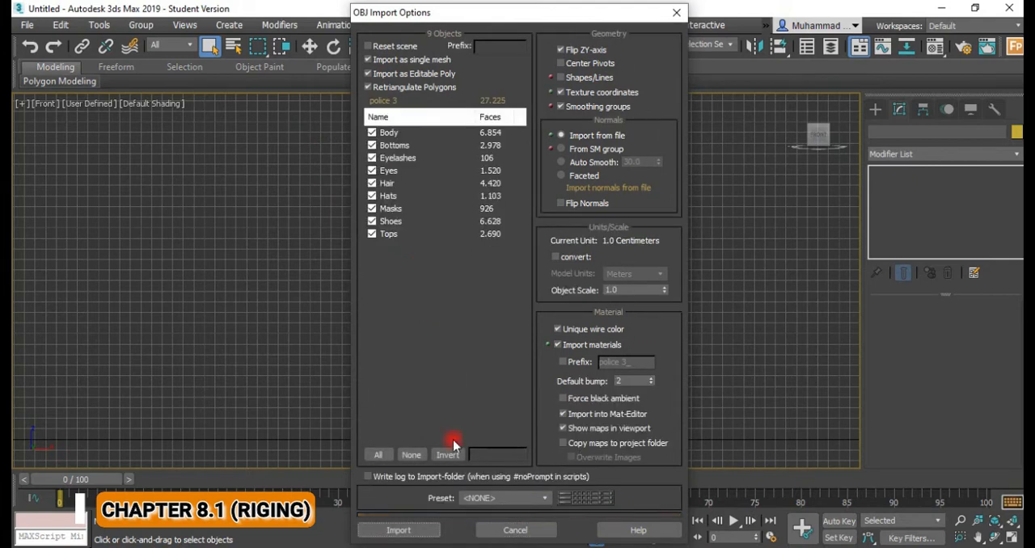
# Import all parts of the police 3 OBJ as a single editable poly mesh with its materials.
pyautogui.click(398, 531)
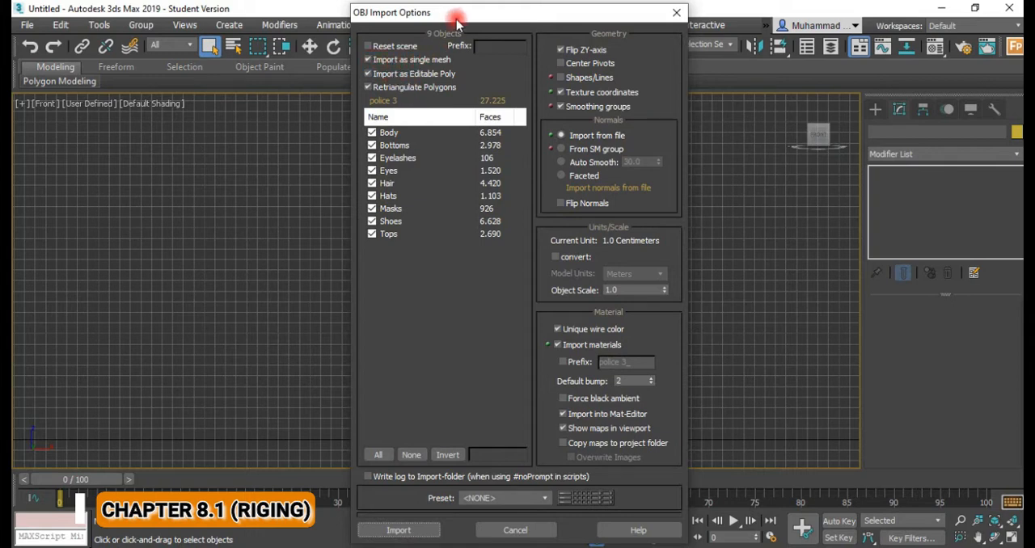
pyautogui.moveTo(456, 16); pyautogui.dragTo(416, 12)
pyautogui.click(360, 527)
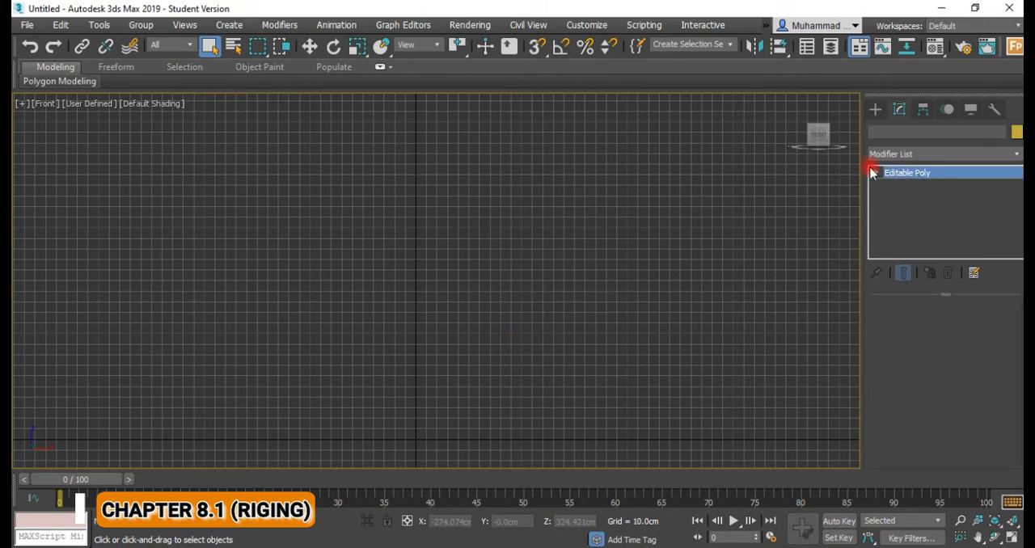
pyautogui.moveTo(509, 332); pyautogui.dragTo(541, 339, button='middle')
pyautogui.scroll(3, 531, 334)
pyautogui.scroll(-3, 554, 340)
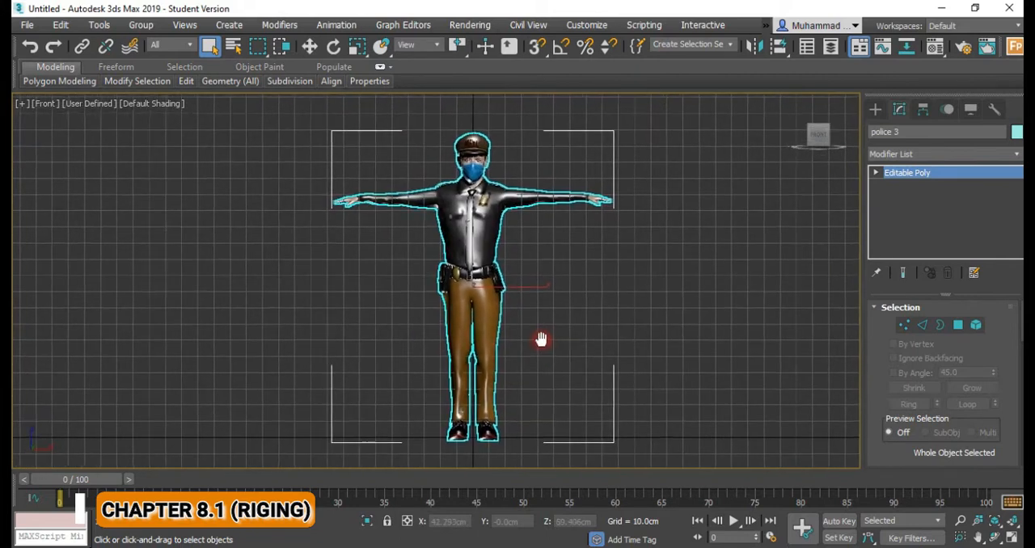
# Select the imported police officer mesh and freeze it in the front view.
pyautogui.press('w')
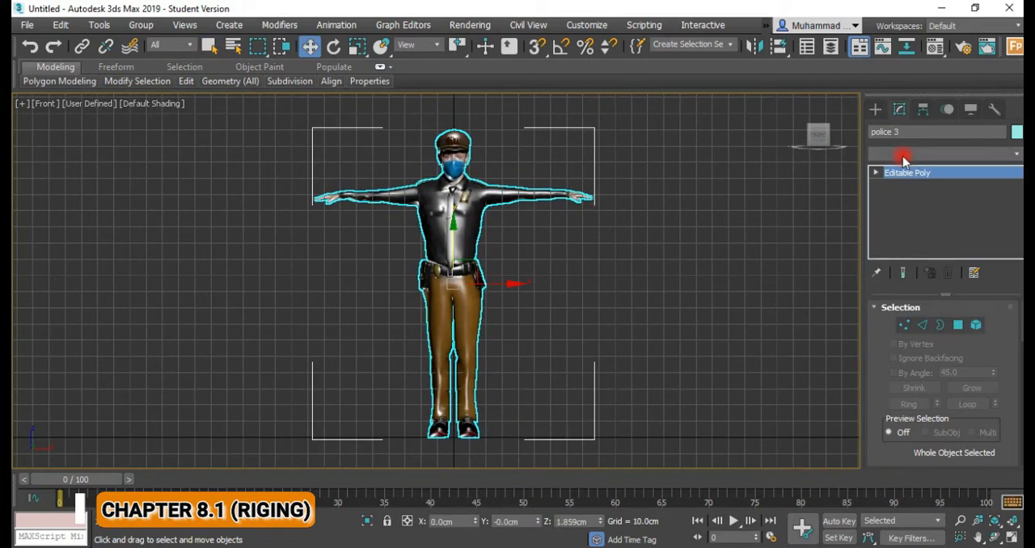
pyautogui.click(496, 237)
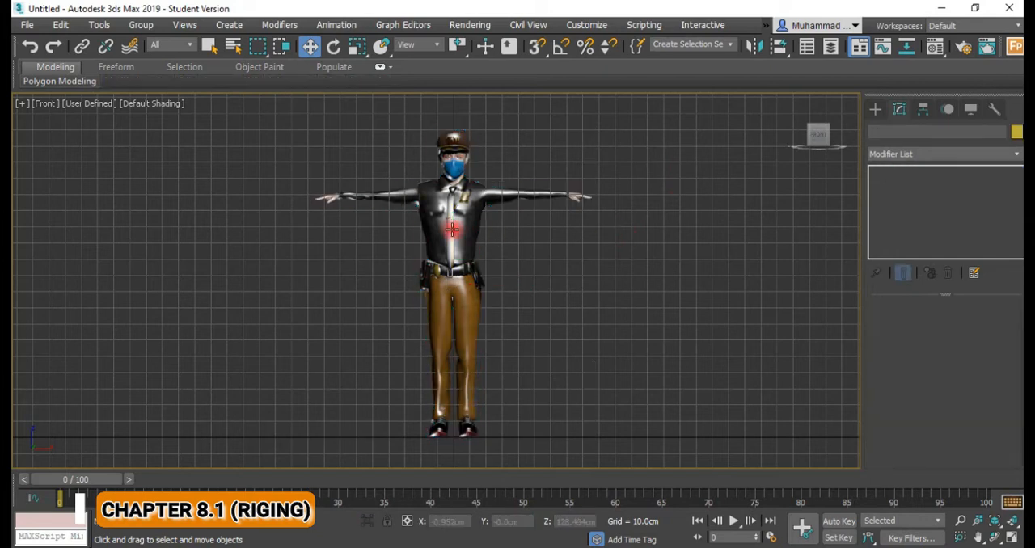
pyautogui.click(453, 229)
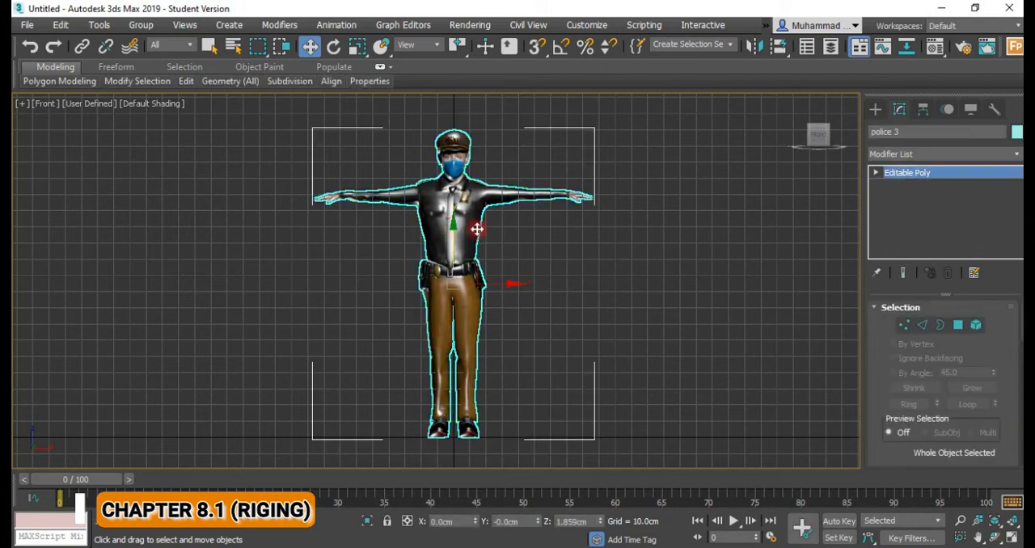
pyautogui.rightClick(470, 201)
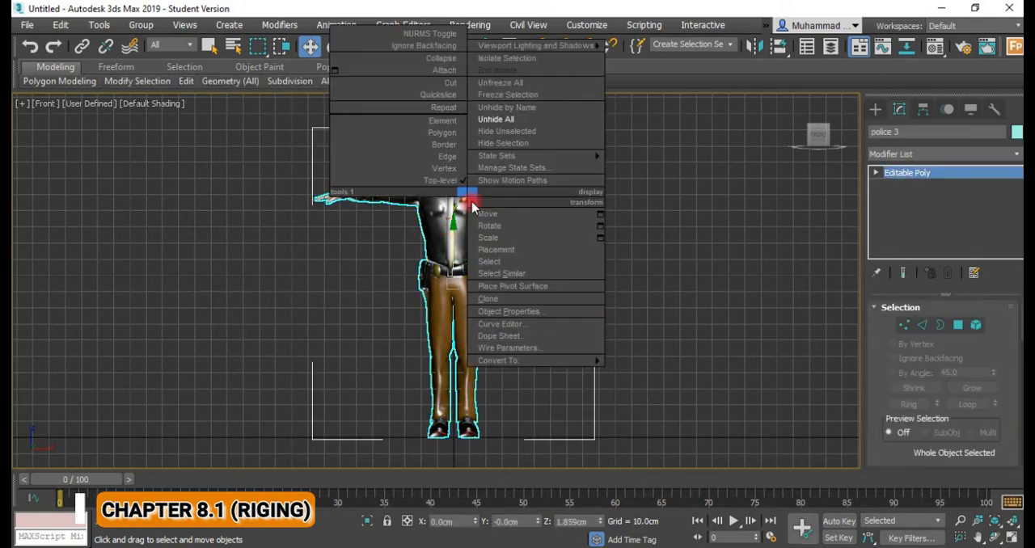
pyautogui.click(507, 95)
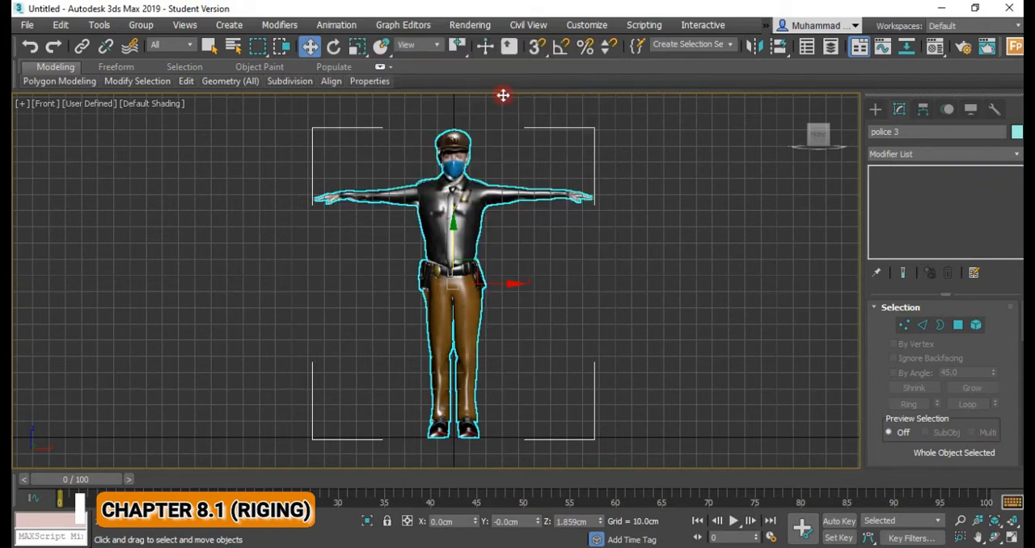
# Create a Biped skeleton at the origin between the officer's feet, sized up to the height of the head.
pyautogui.click(876, 108)
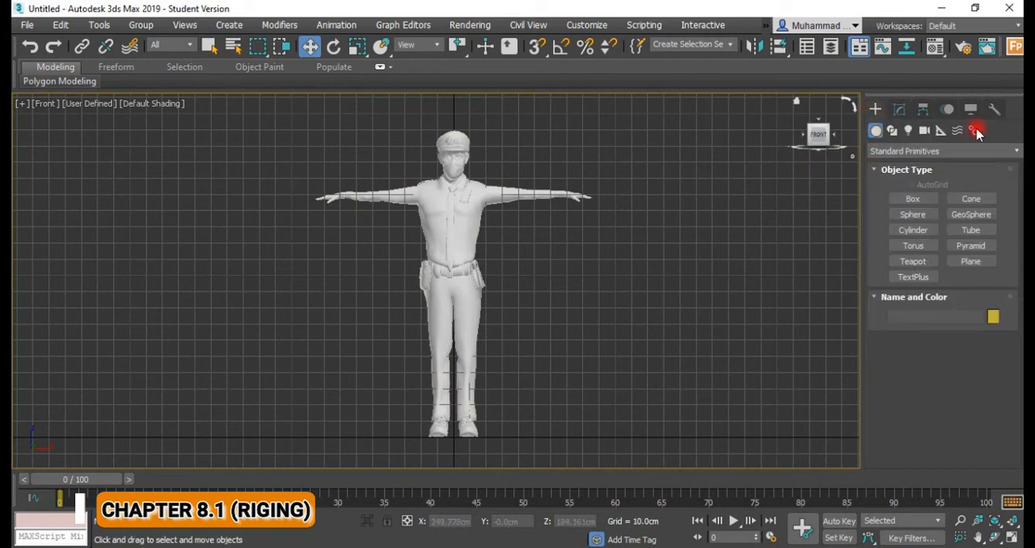
pyautogui.click(976, 131)
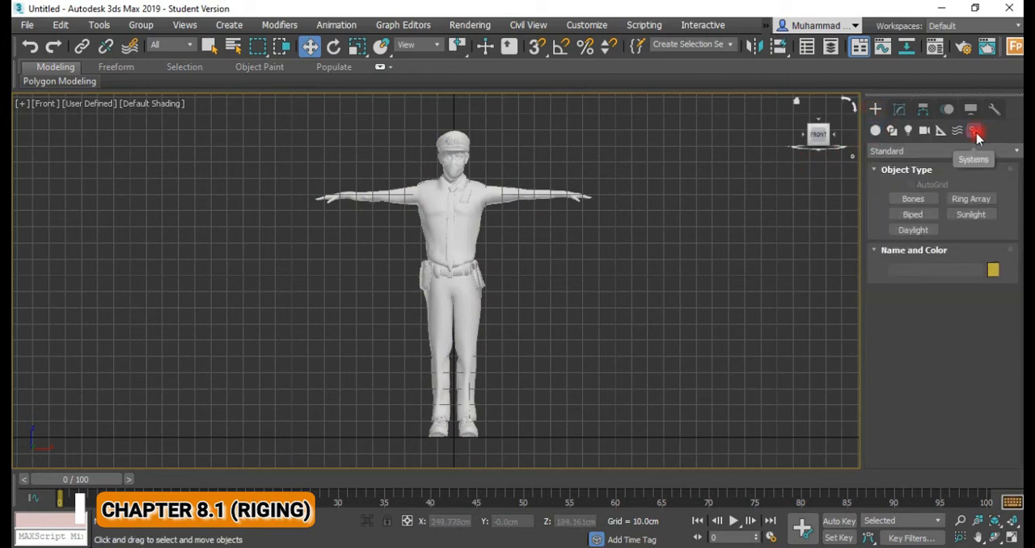
pyautogui.click(913, 215)
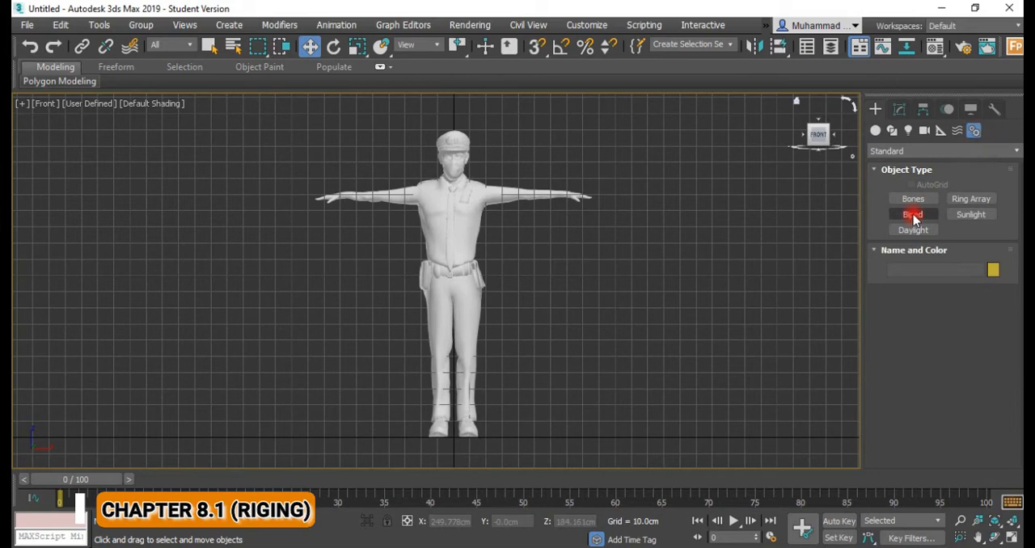
pyautogui.click(919, 200)
pyautogui.click(913, 215)
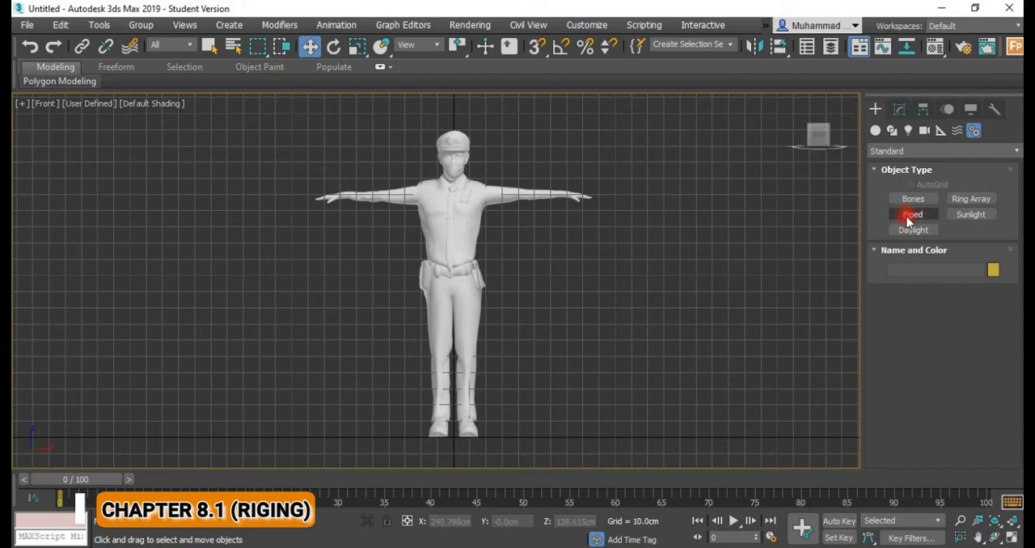
pyautogui.click(911, 217)
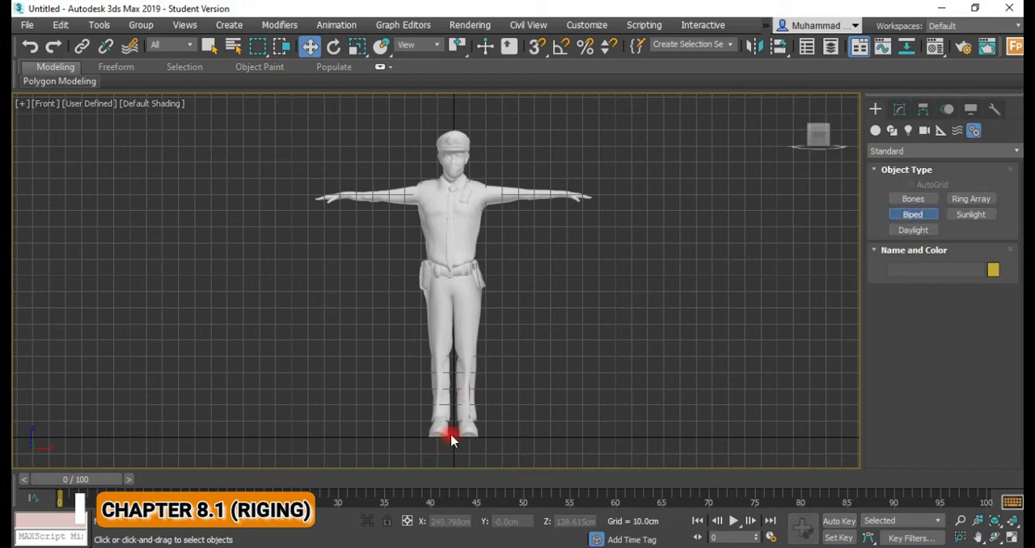
pyautogui.moveTo(451, 437); pyautogui.dragTo(400, 439, button='middle')
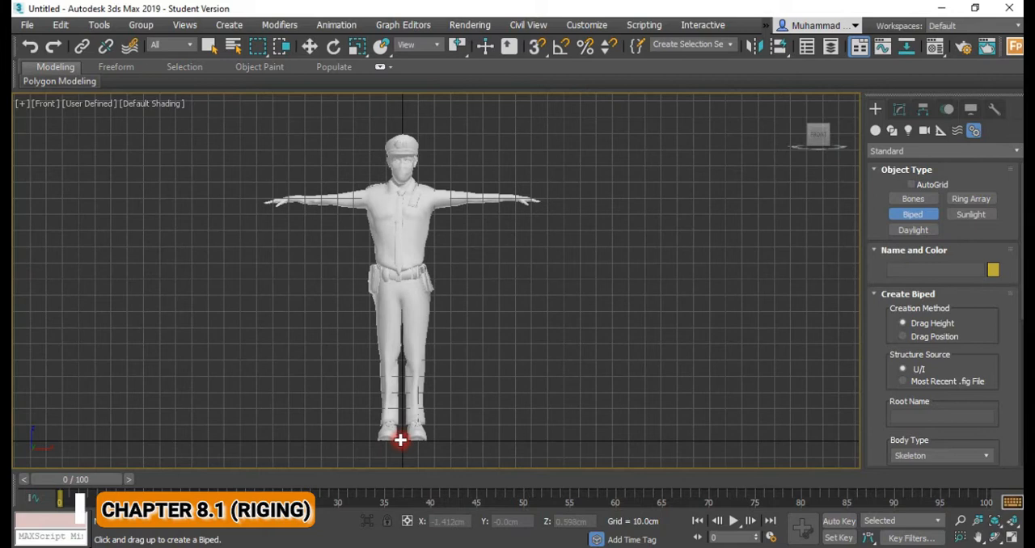
pyautogui.moveTo(402, 441); pyautogui.dragTo(399, 140)
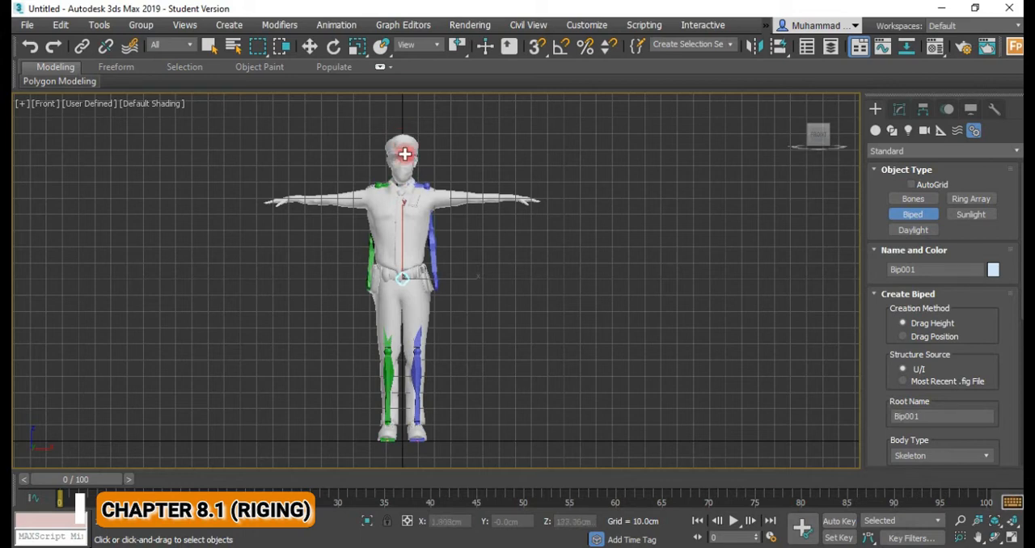
# Try the Female and Classic body types on the biped.
pyautogui.moveTo(412, 231)
pyautogui.keyDown('alt'); pyautogui.mouseDown(button='middle')
pyautogui.moveTo(458, 228)
pyautogui.moveTo(395, 232)
pyautogui.mouseUp(button='middle'); pyautogui.keyUp('alt')
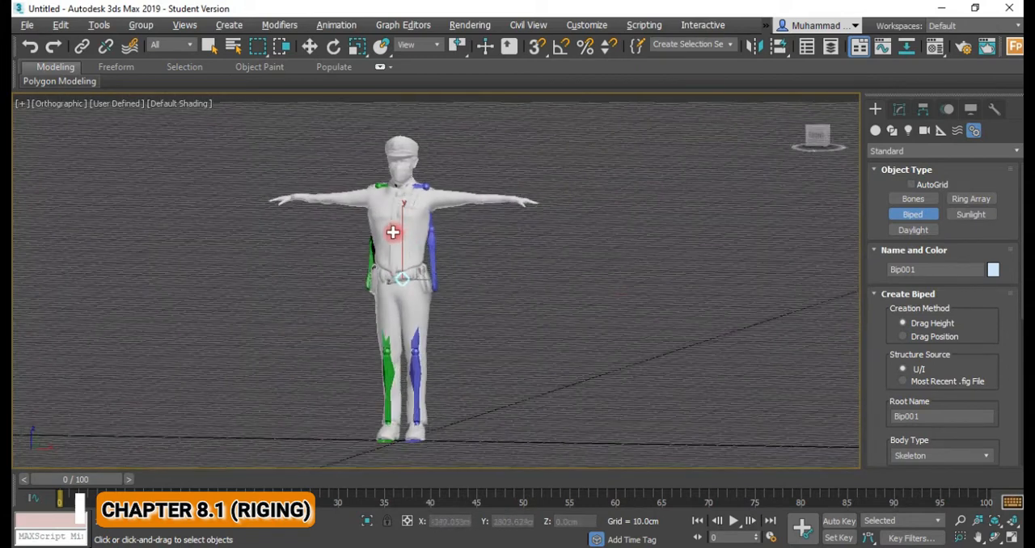
pyautogui.scroll(-5, 1006, 331)
pyautogui.scroll(-1, 1003, 335)
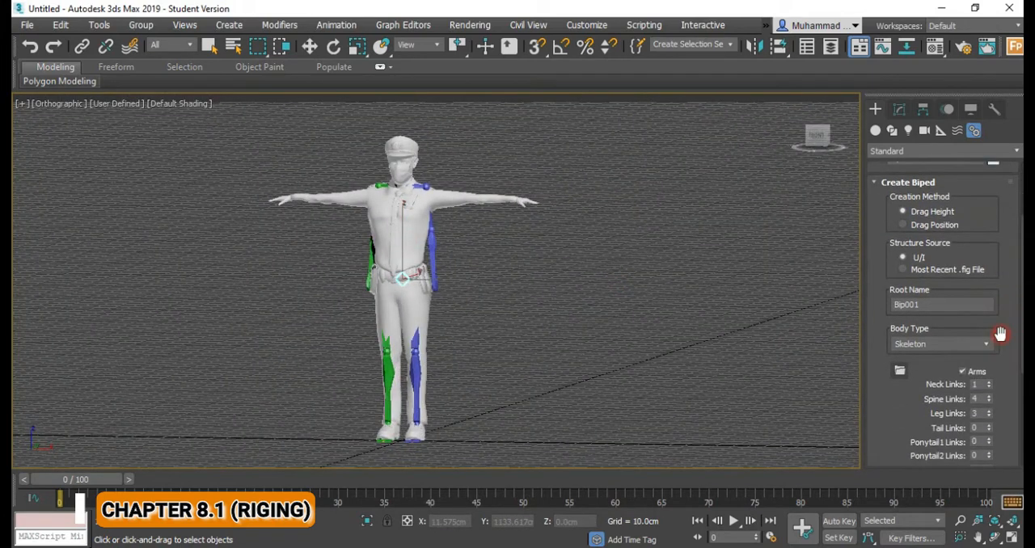
pyautogui.click(965, 343)
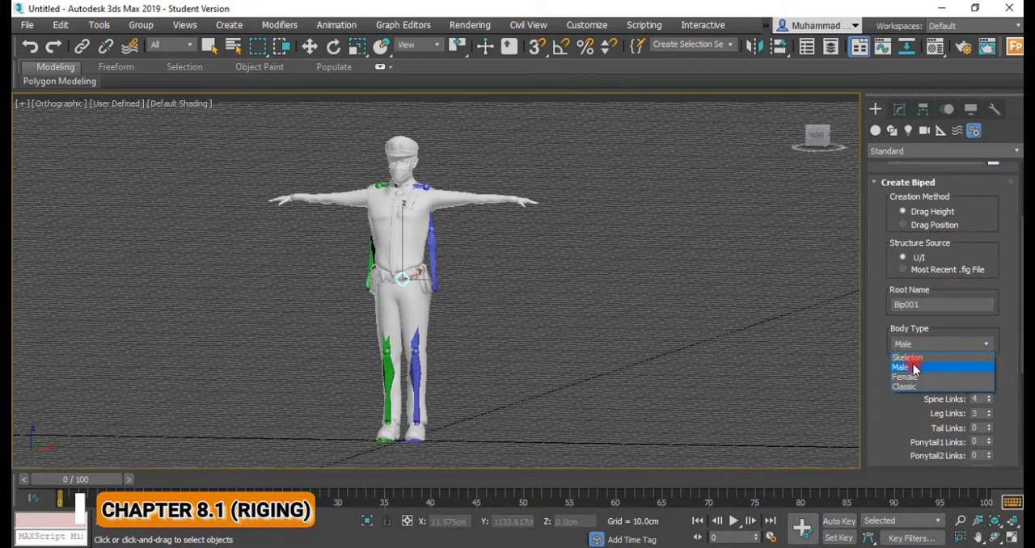
pyautogui.click(919, 360)
pyautogui.click(947, 343)
pyautogui.click(908, 367)
pyautogui.click(925, 347)
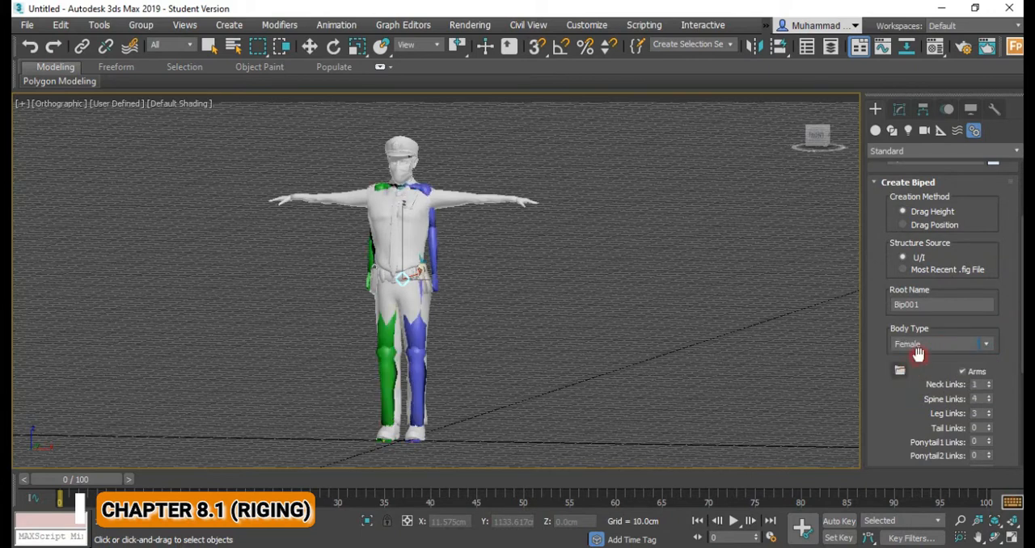
pyautogui.click(913, 377)
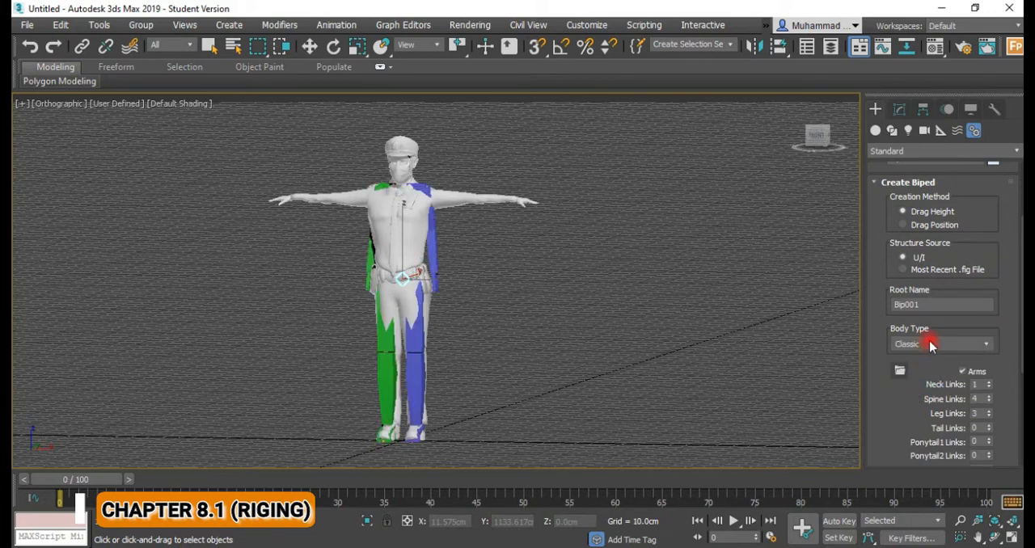
# Set the biped's body type to Male.
pyautogui.click(931, 344)
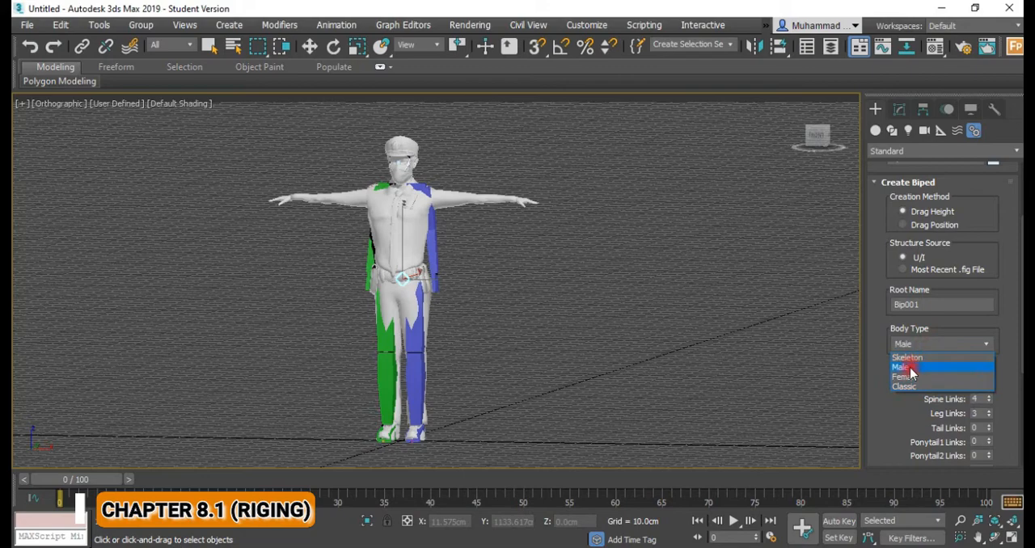
pyautogui.click(909, 368)
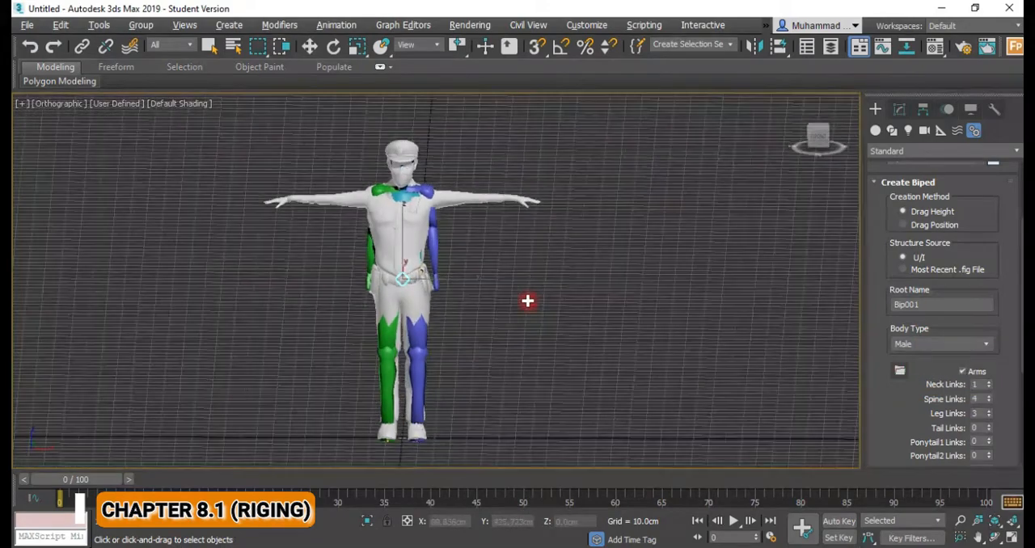
pyautogui.keyDown('alt'); pyautogui.moveTo(527, 301); pyautogui.dragTo(501, 304, button='middle'); pyautogui.keyUp('alt')
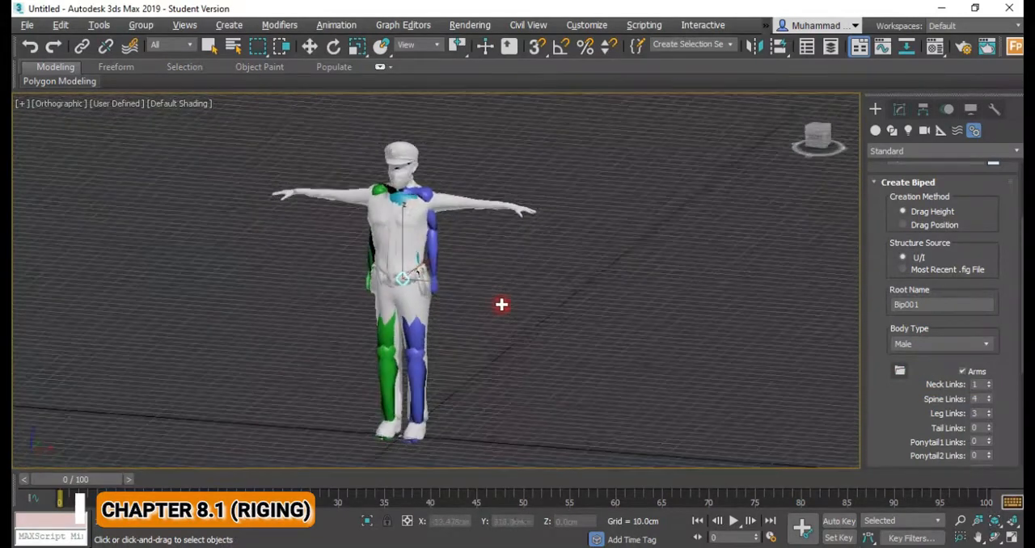
# Turn on Figure Mode for the biped in its motion parameters.
pyautogui.click(947, 108)
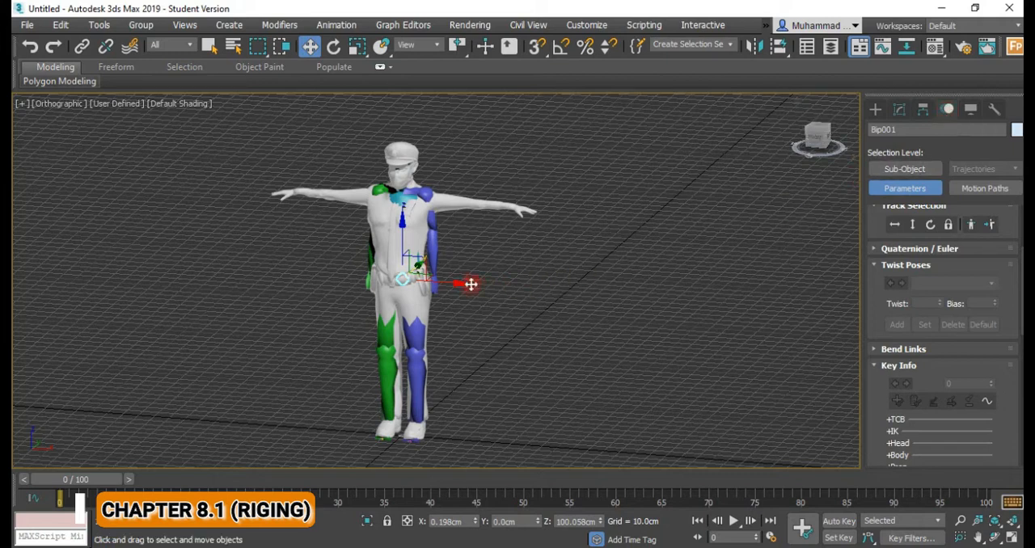
pyautogui.scroll(5, 893, 291)
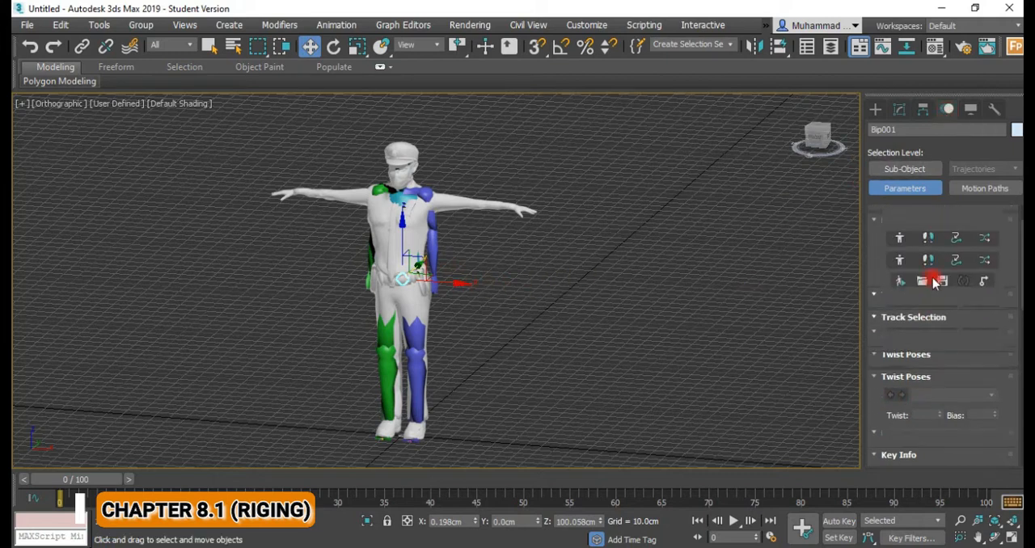
pyautogui.click(902, 284)
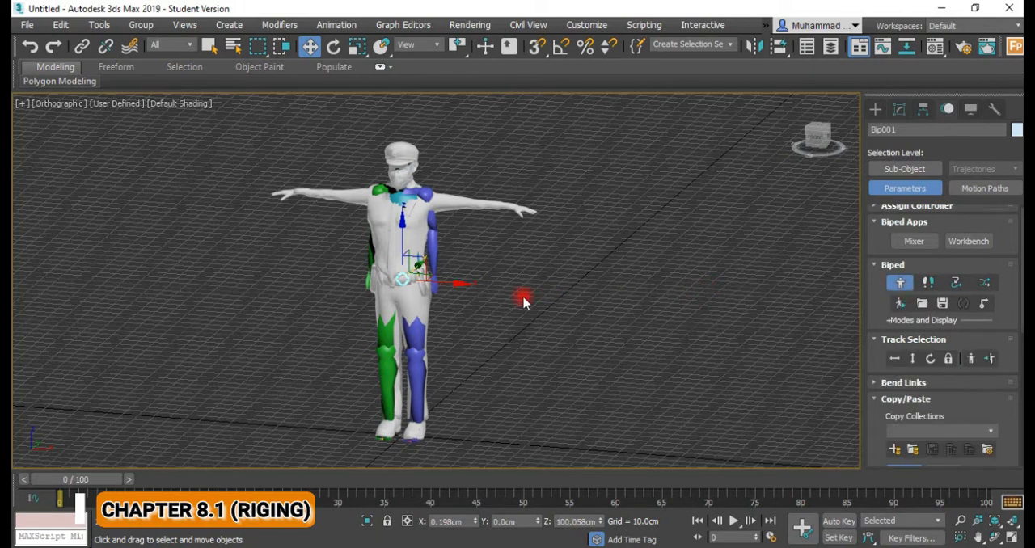
pyautogui.moveTo(441, 281); pyautogui.dragTo(446, 292, button='middle')
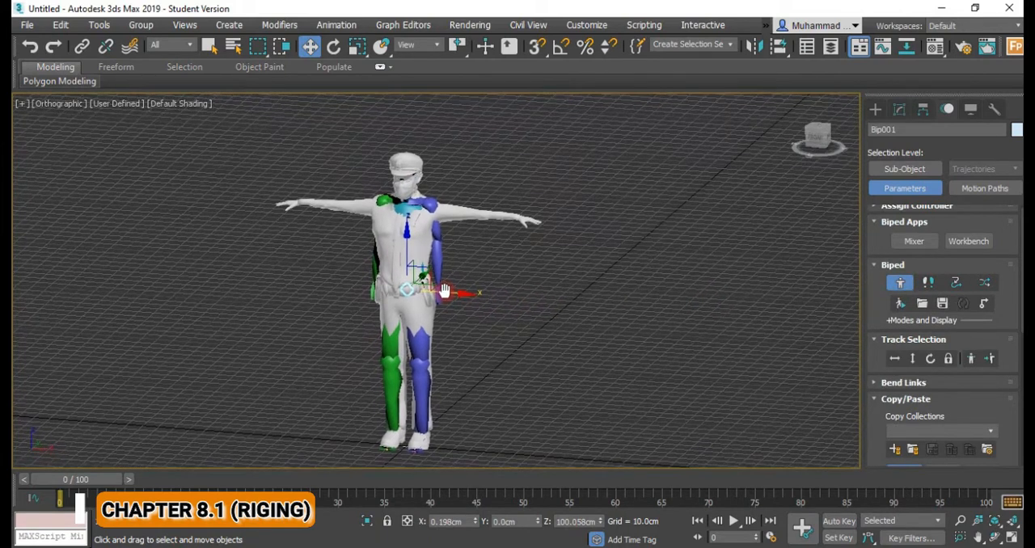
pyautogui.scroll(-8, 961, 323)
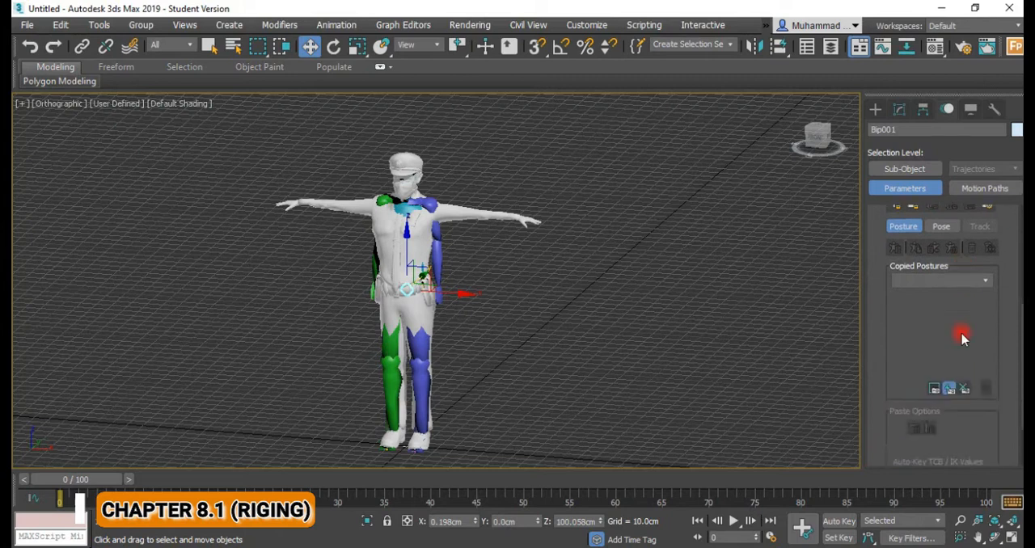
pyautogui.scroll(2, 962, 338)
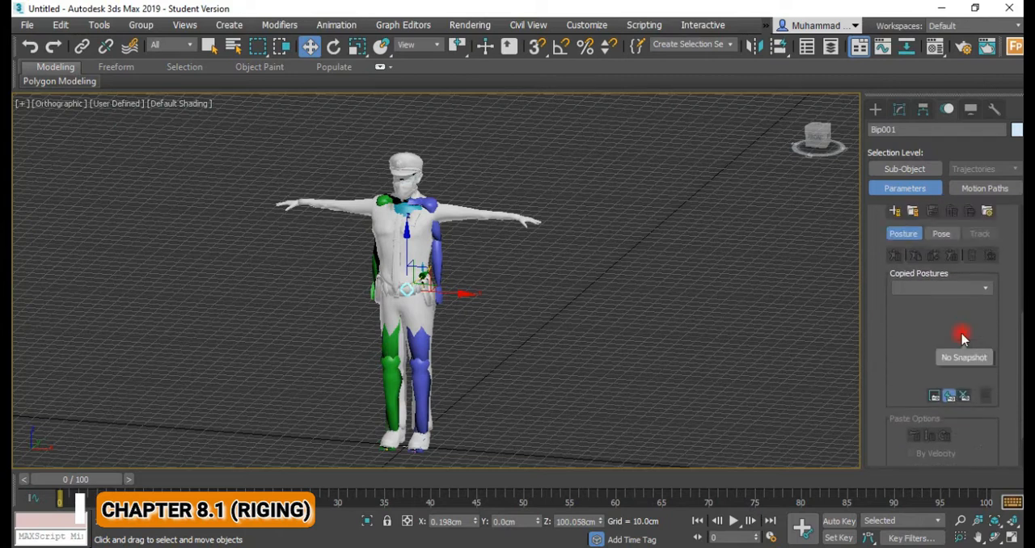
# Expand the biped's Structure settings and set the number of fingers to 5.
pyautogui.scroll(-3, 958, 328)
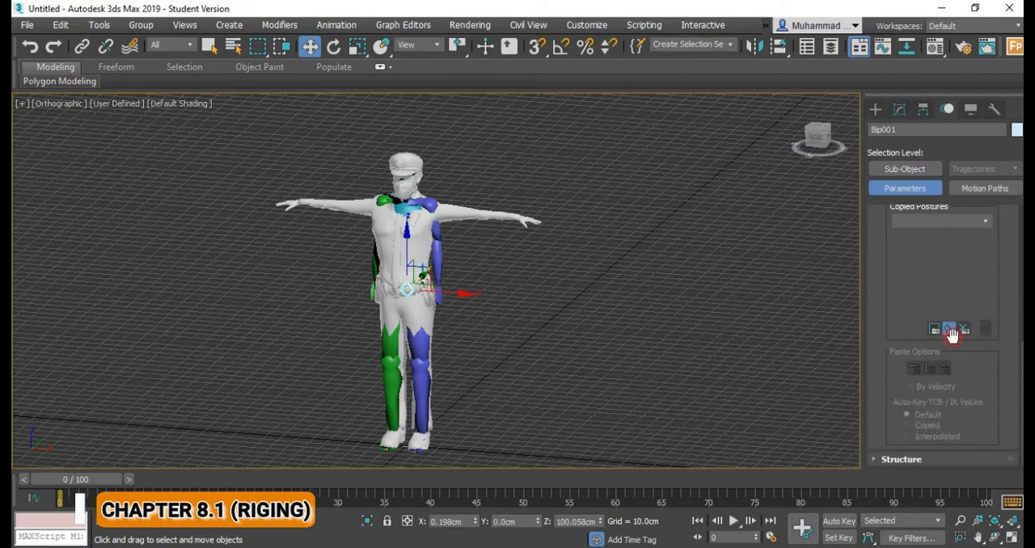
pyautogui.scroll(2, 948, 355)
pyautogui.scroll(-3, 947, 355)
pyautogui.scroll(4, 946, 360)
pyautogui.scroll(2, 942, 356)
pyautogui.click(877, 229)
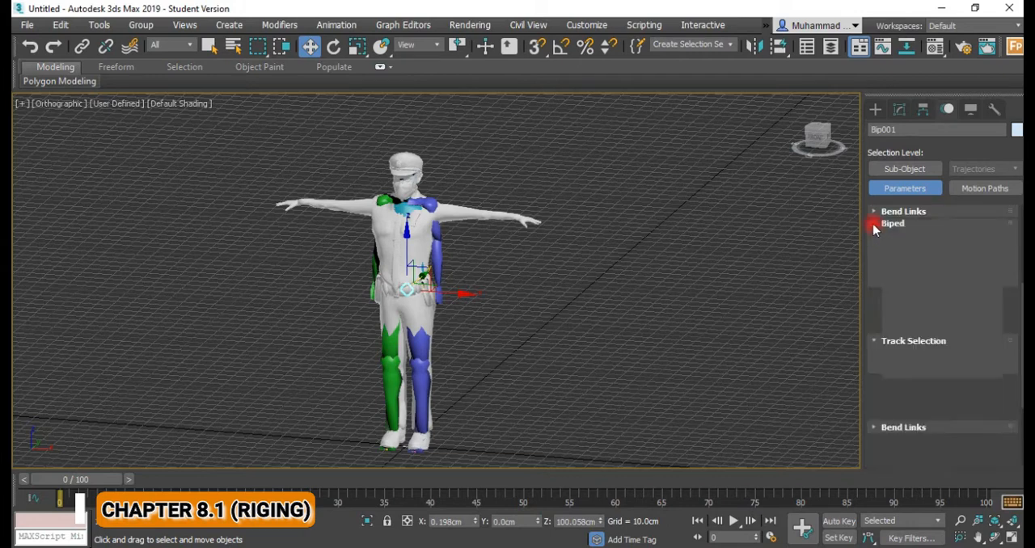
pyautogui.click(875, 423)
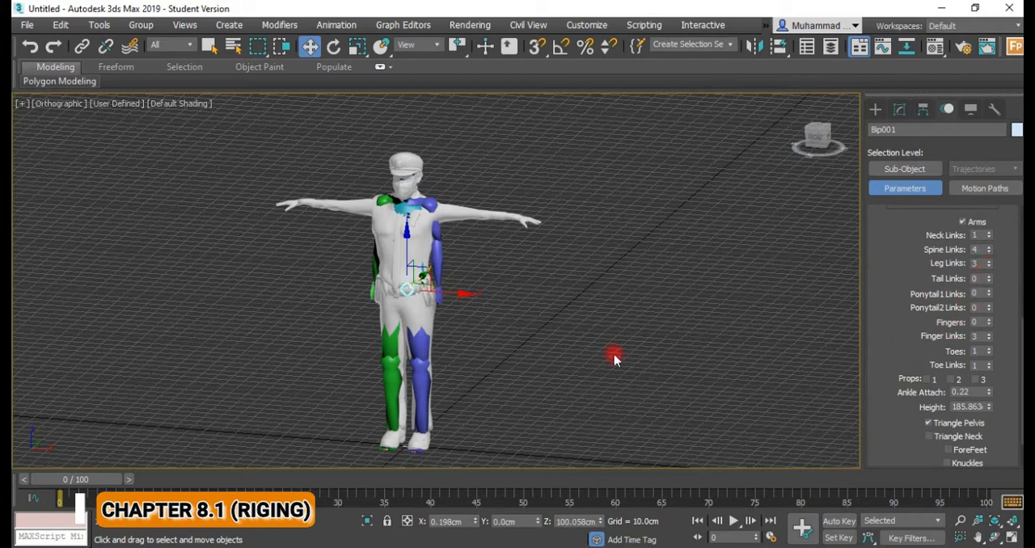
pyautogui.scroll(5, 460, 348)
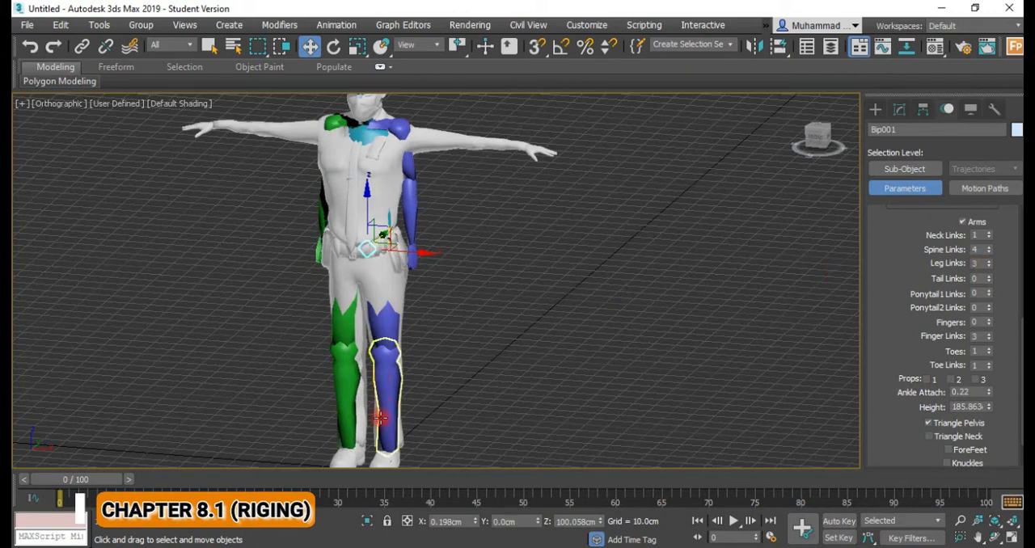
pyautogui.moveTo(402, 418); pyautogui.dragTo(391, 390, button='middle')
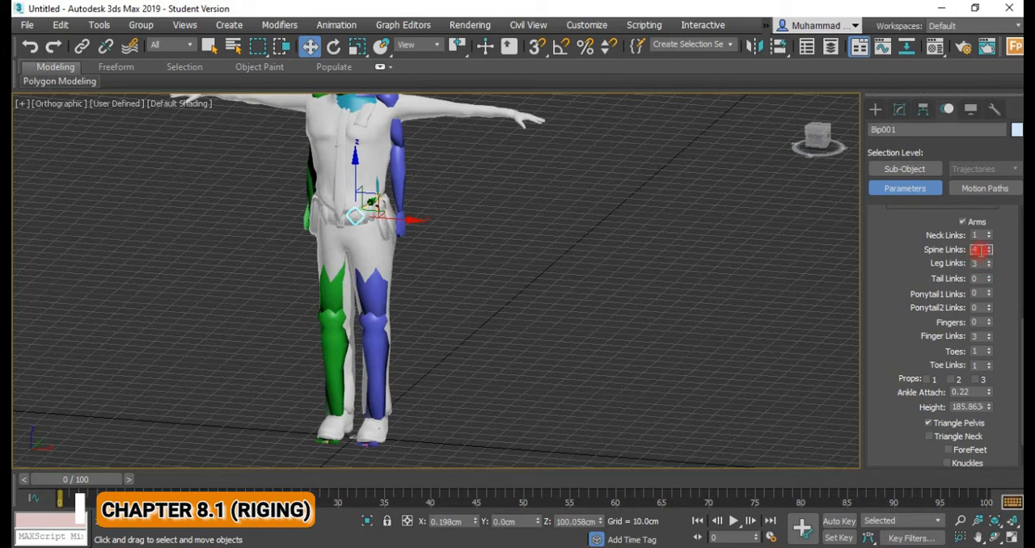
pyautogui.click(984, 323)
pyautogui.click(988, 319)
pyautogui.click(988, 319)
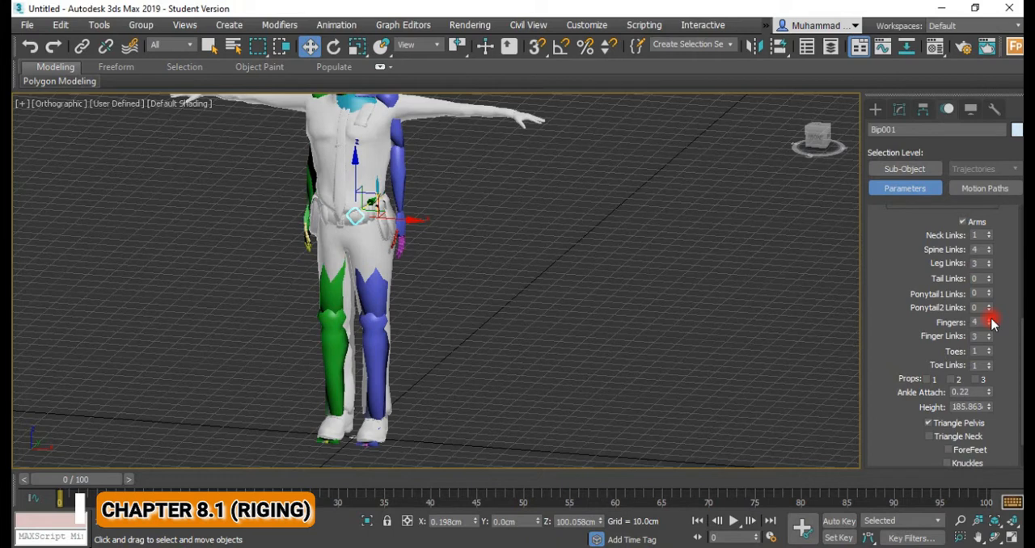
pyautogui.click(989, 320)
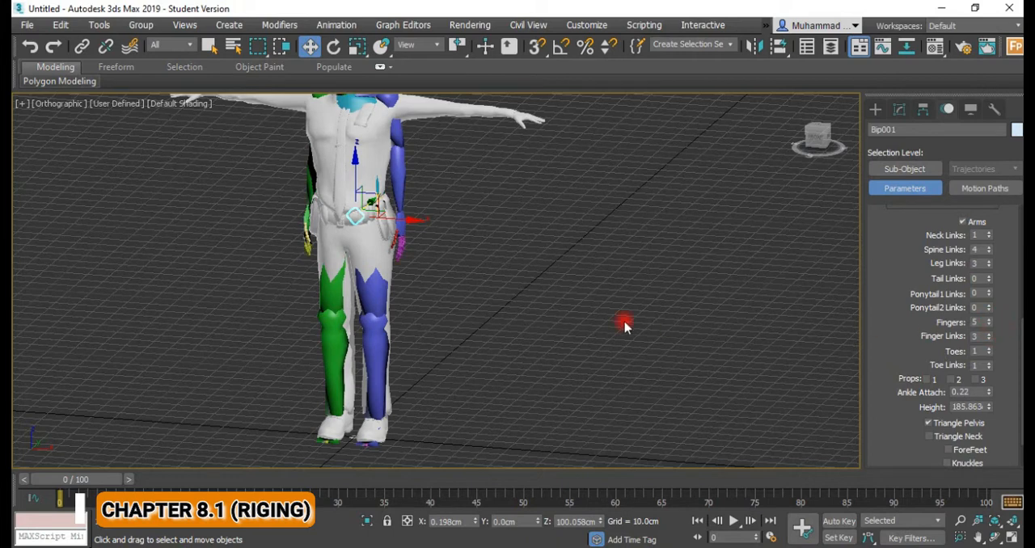
pyautogui.moveTo(586, 315); pyautogui.dragTo(564, 332, button='middle')
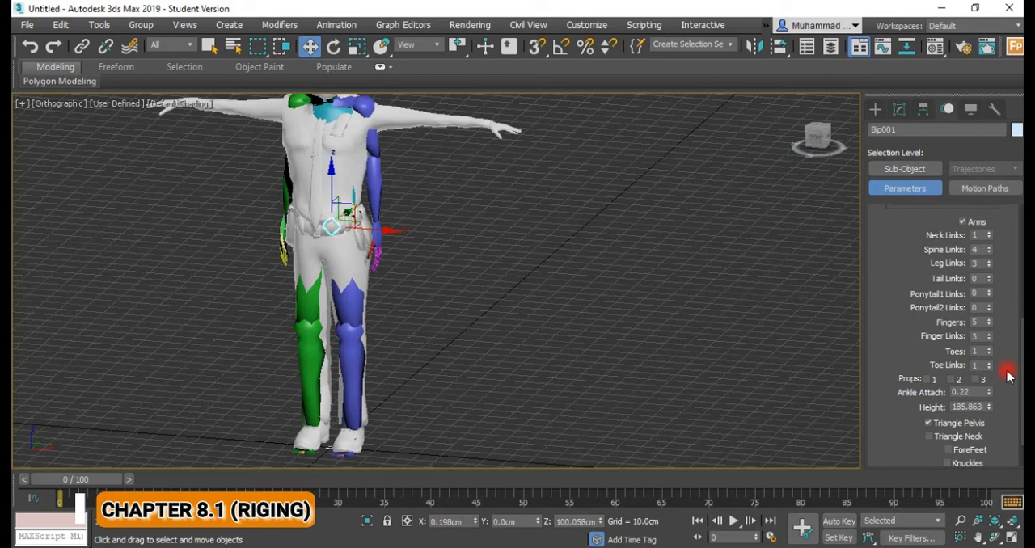
# Switch the viewport to the Front view and frame the officer's upper body.
pyautogui.scroll(-1, 1007, 377)
pyautogui.moveTo(1001, 398); pyautogui.dragTo(1006, 434)
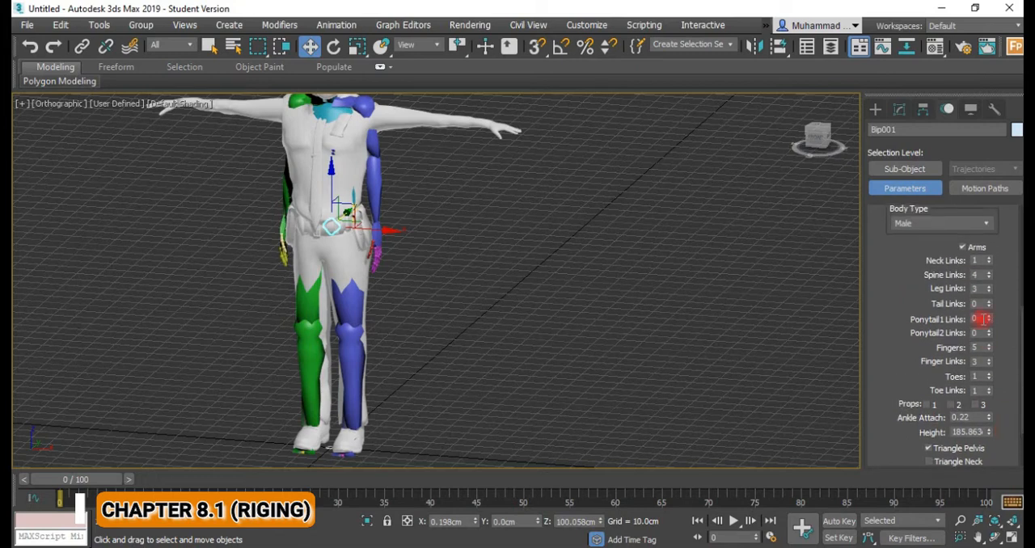
pyautogui.moveTo(1011, 298); pyautogui.dragTo(1005, 338)
pyautogui.moveTo(480, 259); pyautogui.dragTo(573, 335, button='middle')
pyautogui.scroll(2, 471, 234)
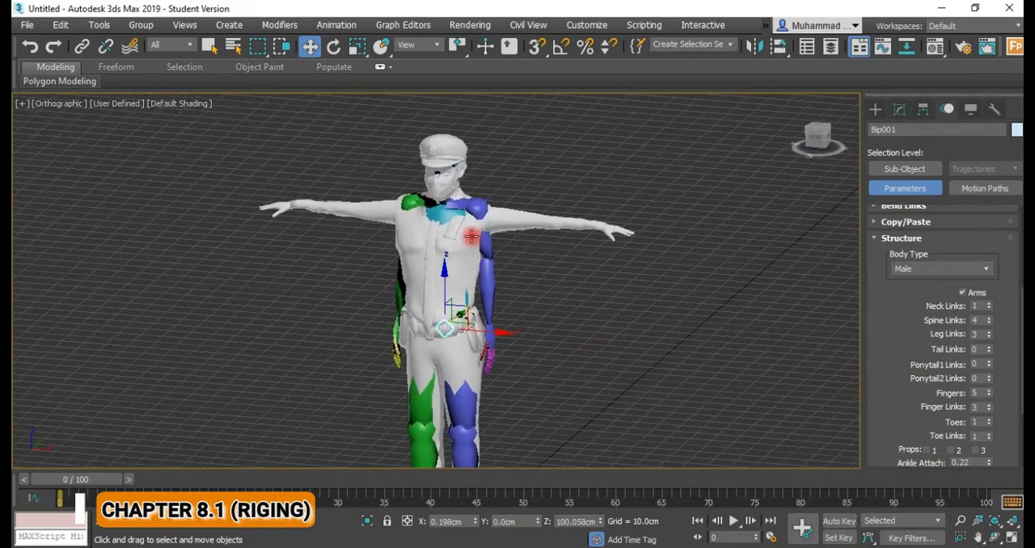
pyautogui.scroll(2, 474, 213)
pyautogui.press('f')
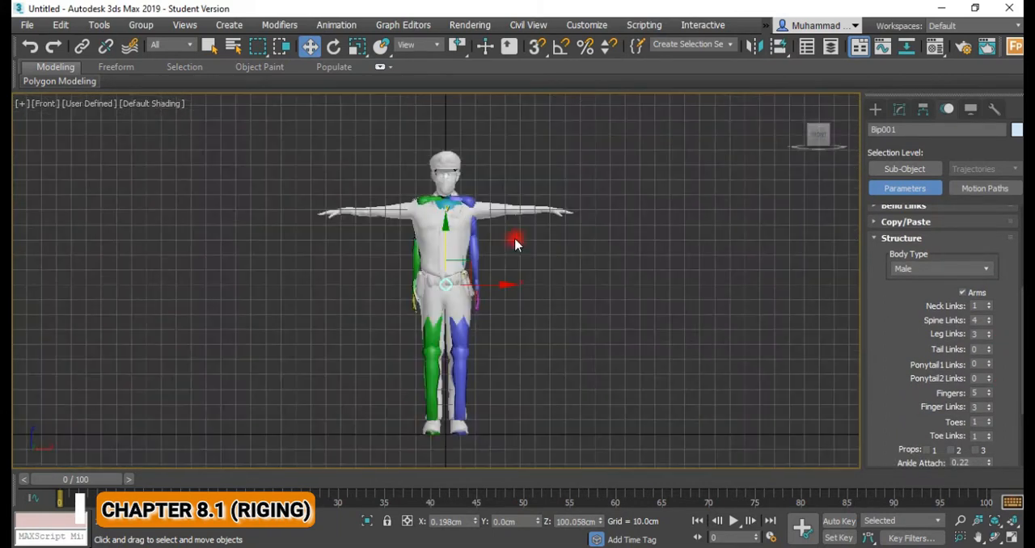
pyautogui.scroll(5, 461, 210)
pyautogui.scroll(-3, 459, 235)
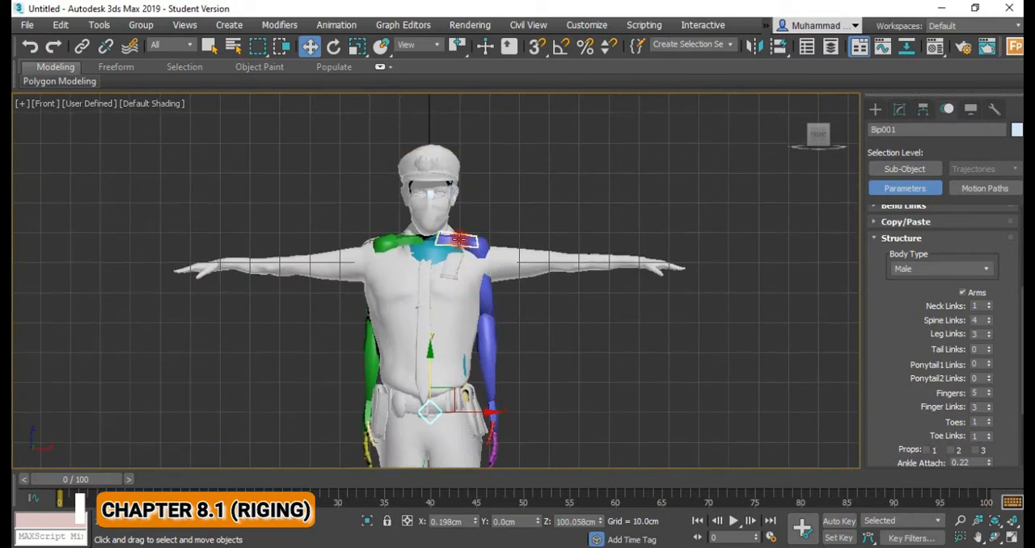
# Lower the biped's left clavicle into the officer's shoulder and display the viewport in wireframe to fine-tune its height.
pyautogui.click(459, 241)
pyautogui.moveTo(459, 213); pyautogui.dragTo(460, 230)
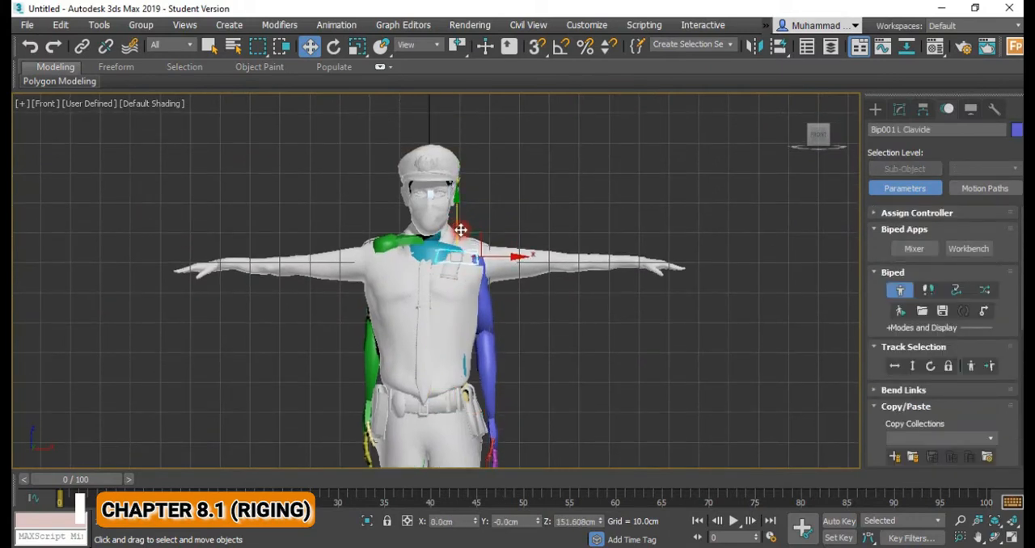
pyautogui.press('F3')
pyautogui.scroll(6, 462, 247)
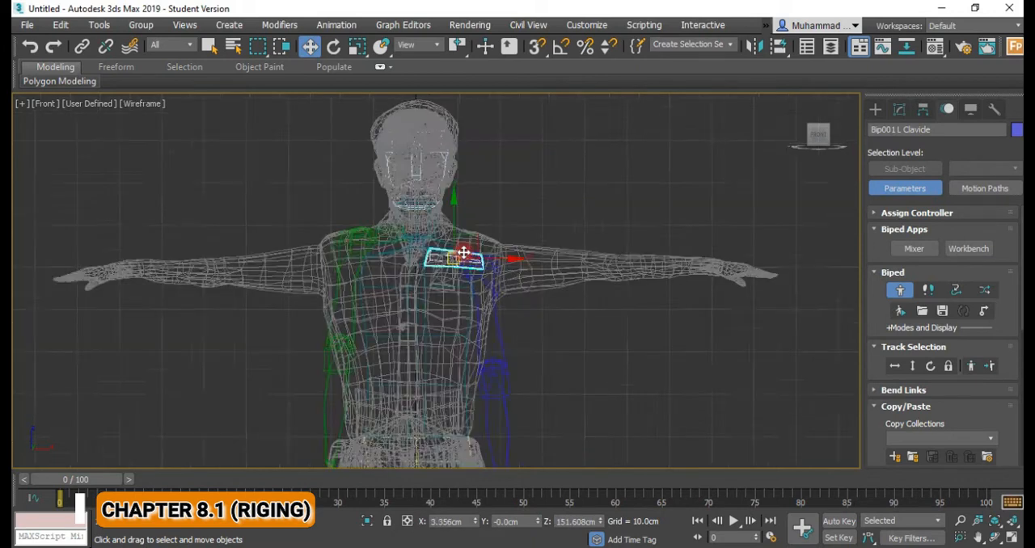
pyautogui.moveTo(487, 288); pyautogui.dragTo(497, 272, button='middle')
pyautogui.moveTo(458, 229); pyautogui.dragTo(460, 224)
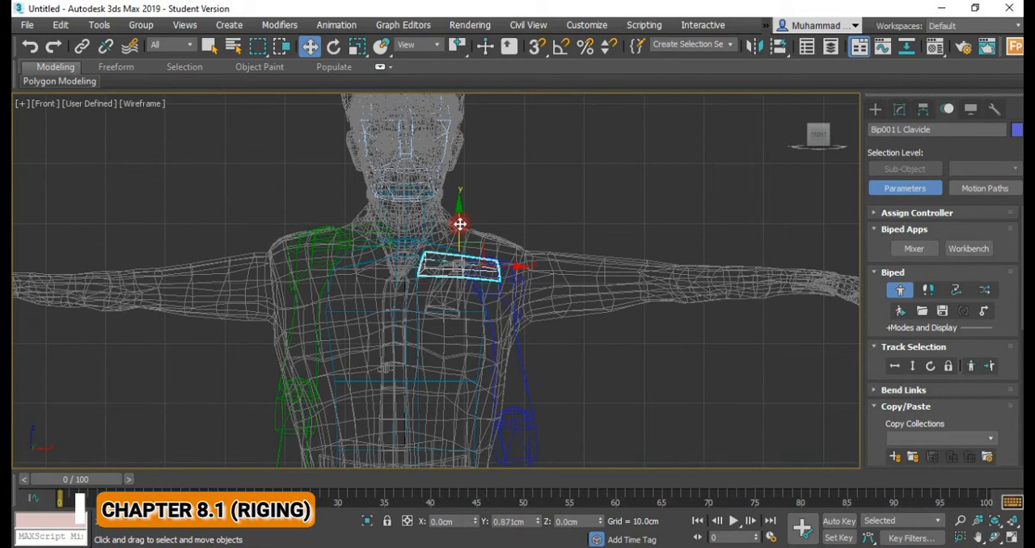
pyautogui.scroll(-2, 483, 273)
# Rotate the biped's left upper arm outward about 80 degrees to lie along the officer's outstretched arm.
pyautogui.click(495, 277)
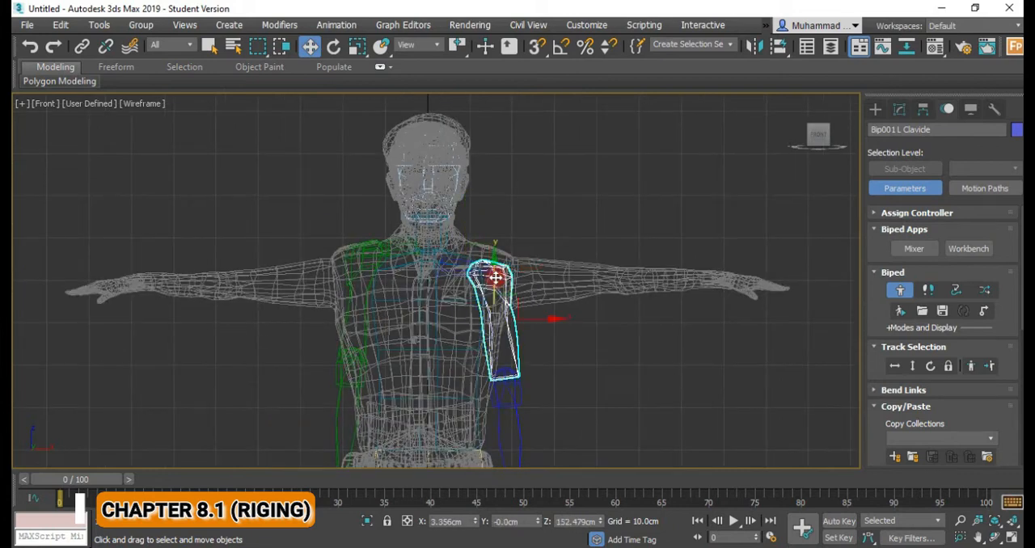
pyautogui.press('e')
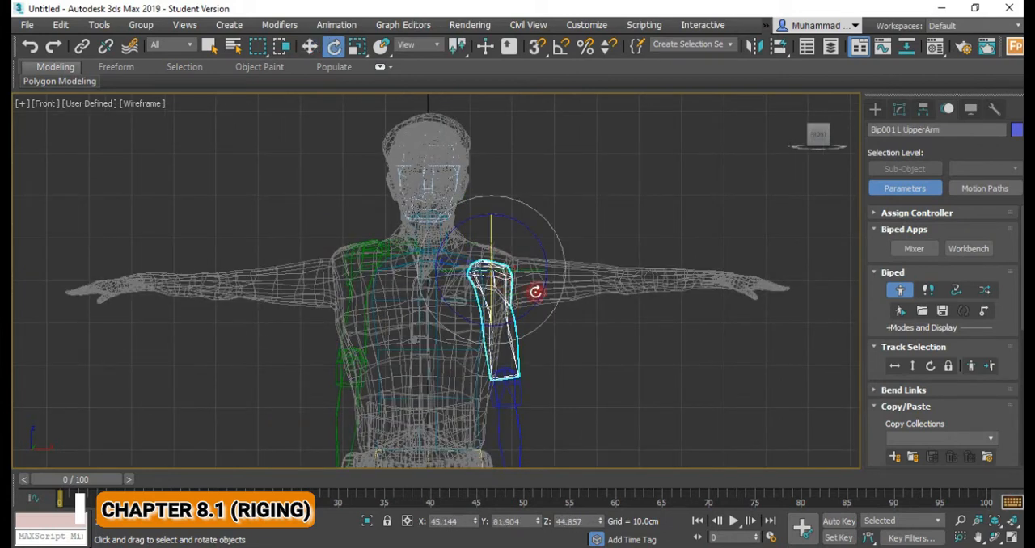
pyautogui.moveTo(536, 296); pyautogui.dragTo(593, 195)
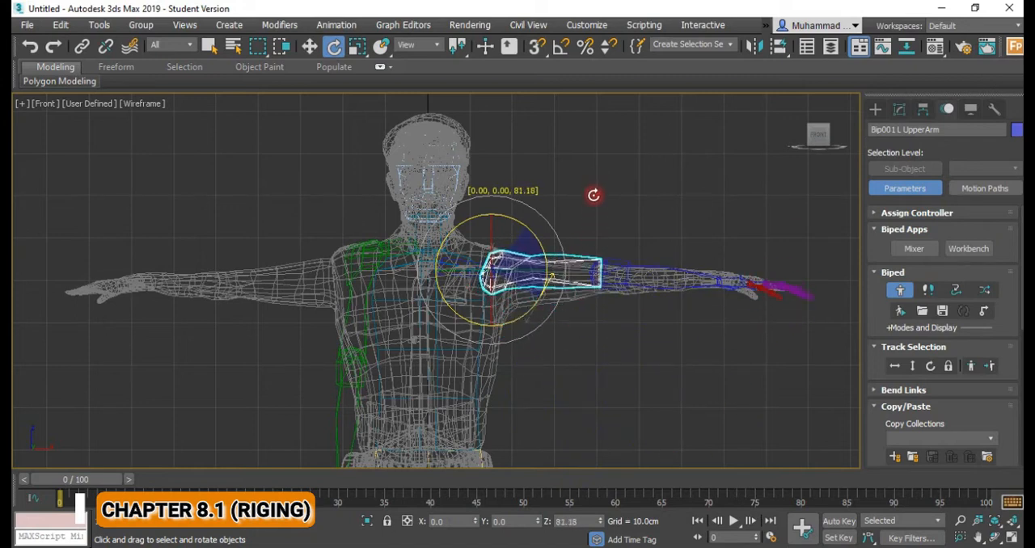
pyautogui.moveTo(594, 194); pyautogui.dragTo(590, 208)
pyautogui.scroll(3, 503, 226)
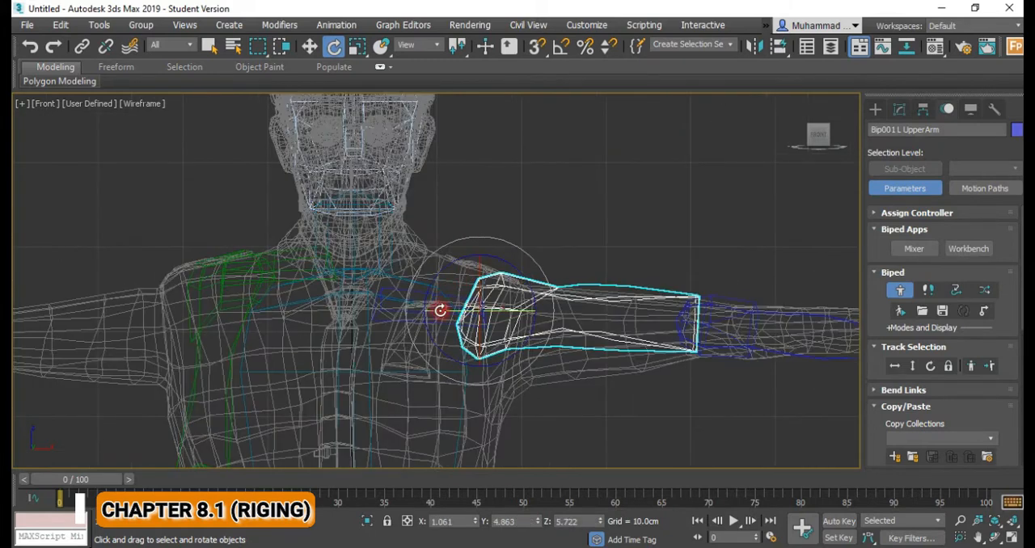
# Rotate the left clavicle to slope down toward the shoulder, and move it slightly up and outward inside the mesh.
pyautogui.click(455, 305)
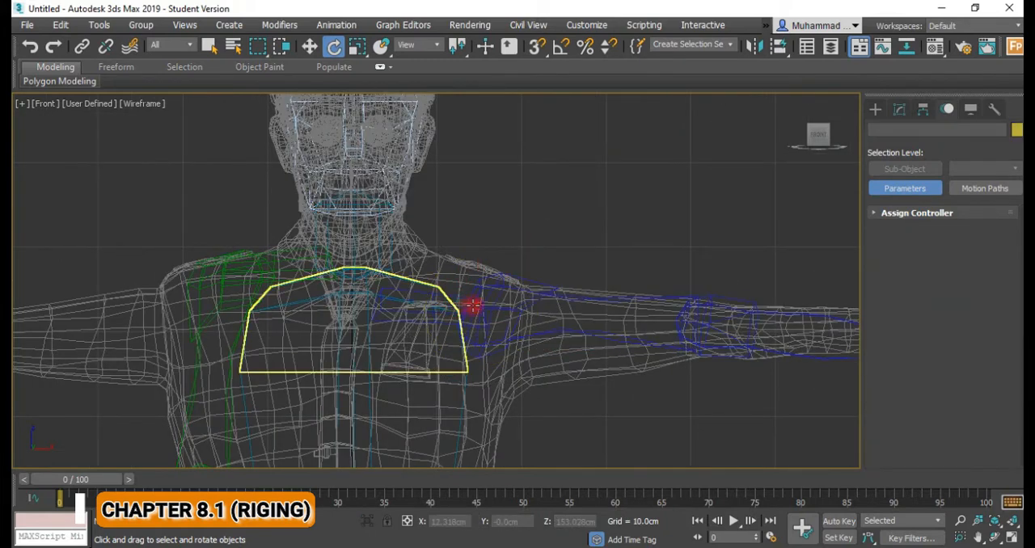
pyautogui.click(470, 307)
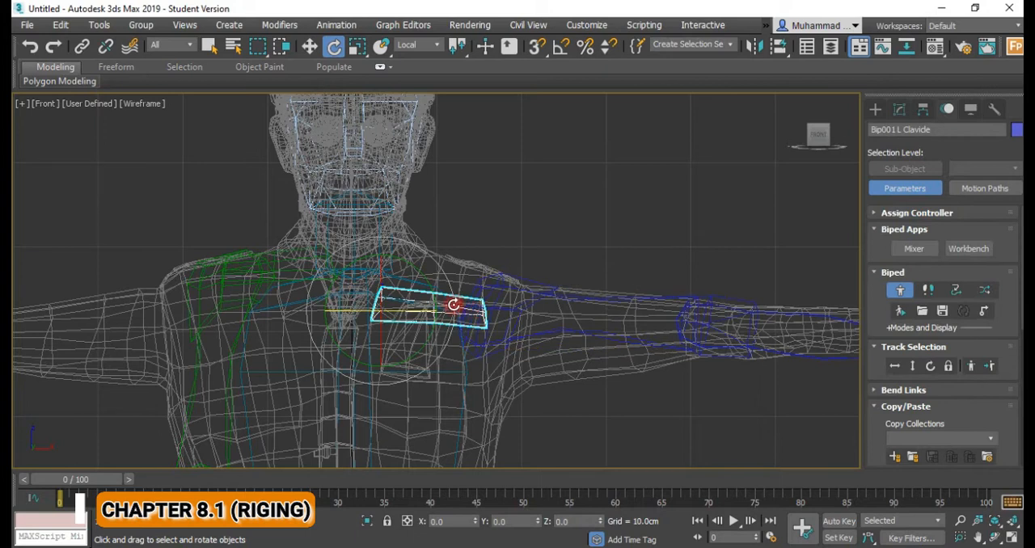
pyautogui.scroll(-2, 458, 304)
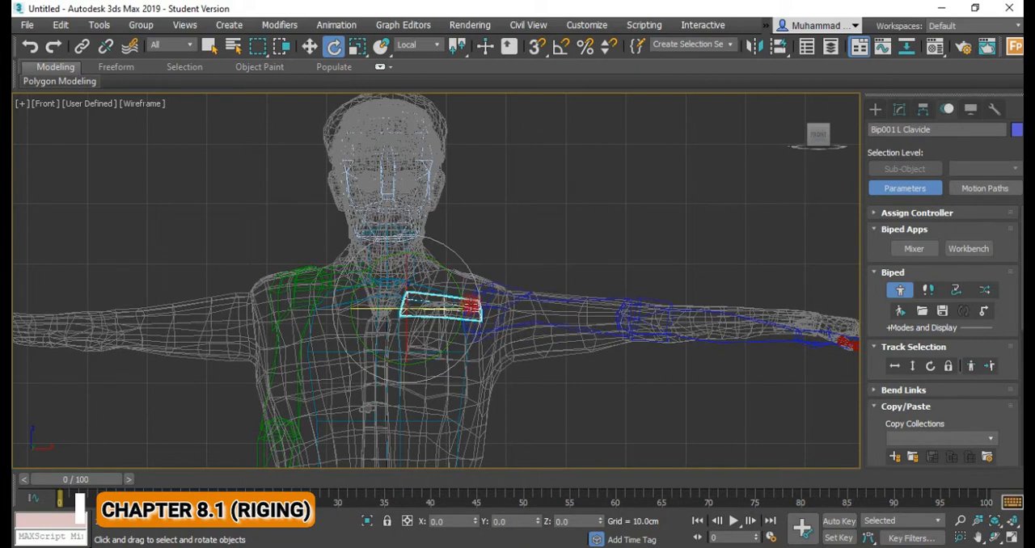
pyautogui.moveTo(459, 295); pyautogui.dragTo(461, 312)
pyautogui.press('w')
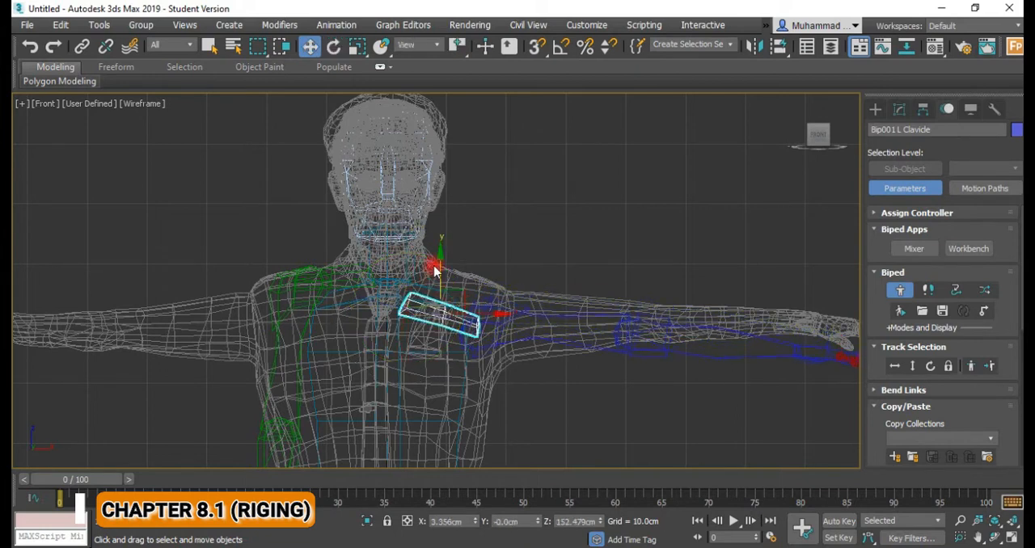
pyautogui.moveTo(439, 257); pyautogui.dragTo(438, 250)
pyautogui.press('e')
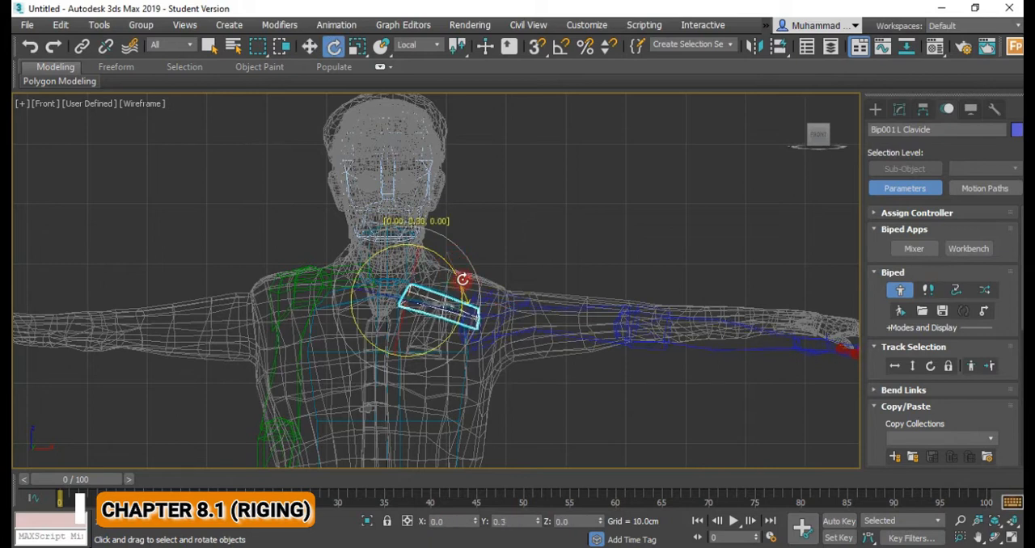
pyautogui.press('w')
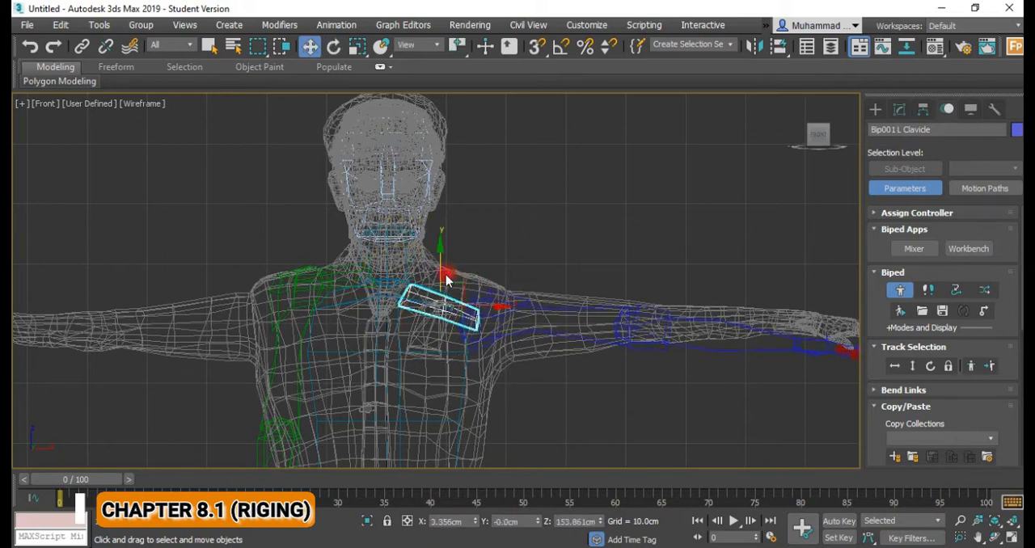
pyautogui.moveTo(479, 305); pyautogui.dragTo(490, 300)
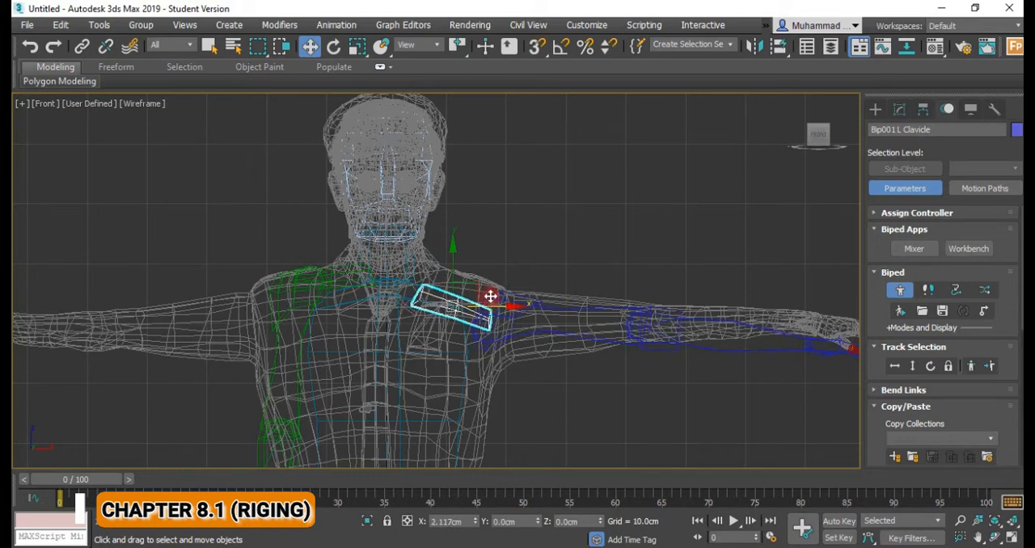
pyautogui.moveTo(451, 273); pyautogui.dragTo(452, 276)
# Rotate the left upper arm slightly downward to follow the slope of the mesh's upper arm.
pyautogui.click(524, 325)
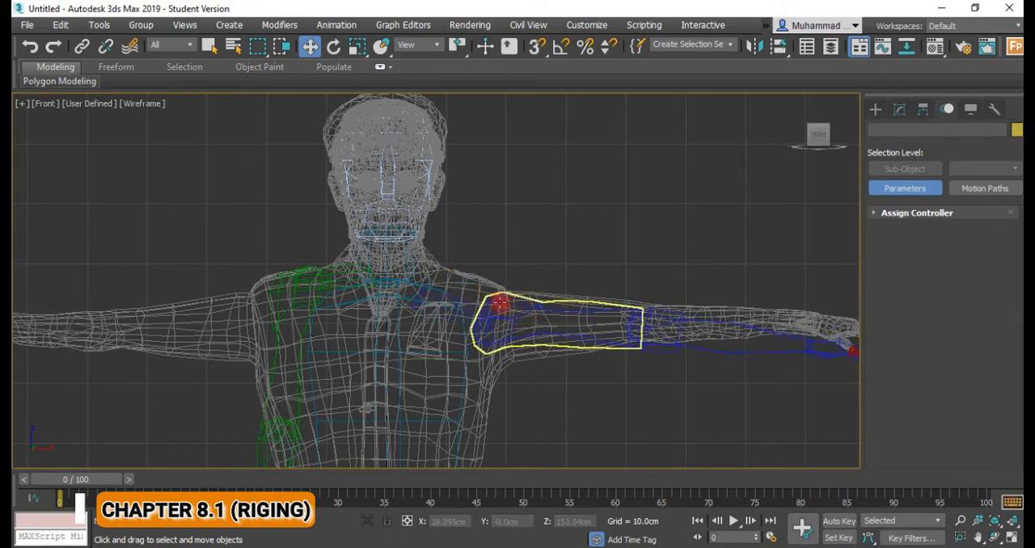
pyautogui.click(539, 307)
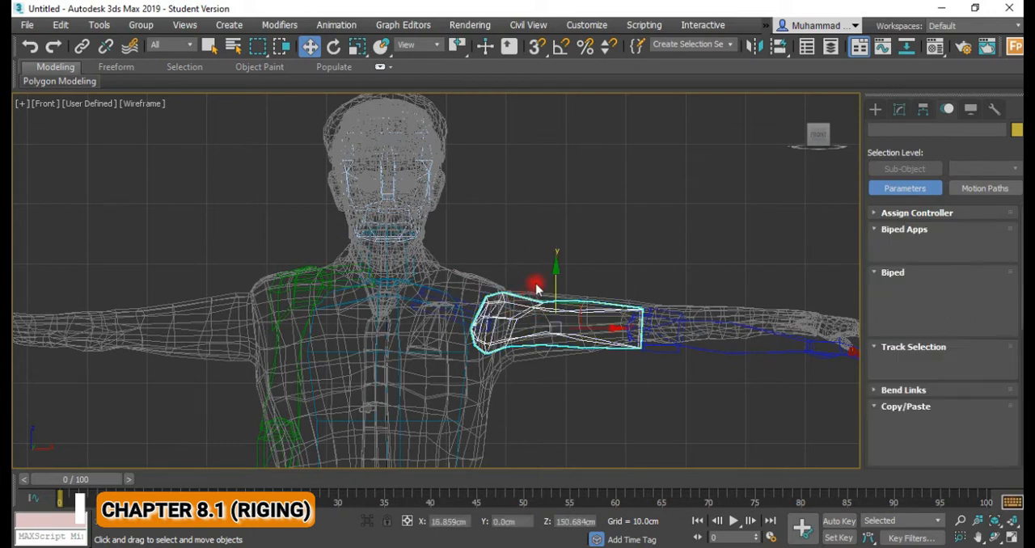
pyautogui.press('e')
pyautogui.moveTo(535, 296); pyautogui.dragTo(538, 298)
# Move the left forearm bone upward to line it up with the officer's forearm mesh.
pyautogui.click(660, 328)
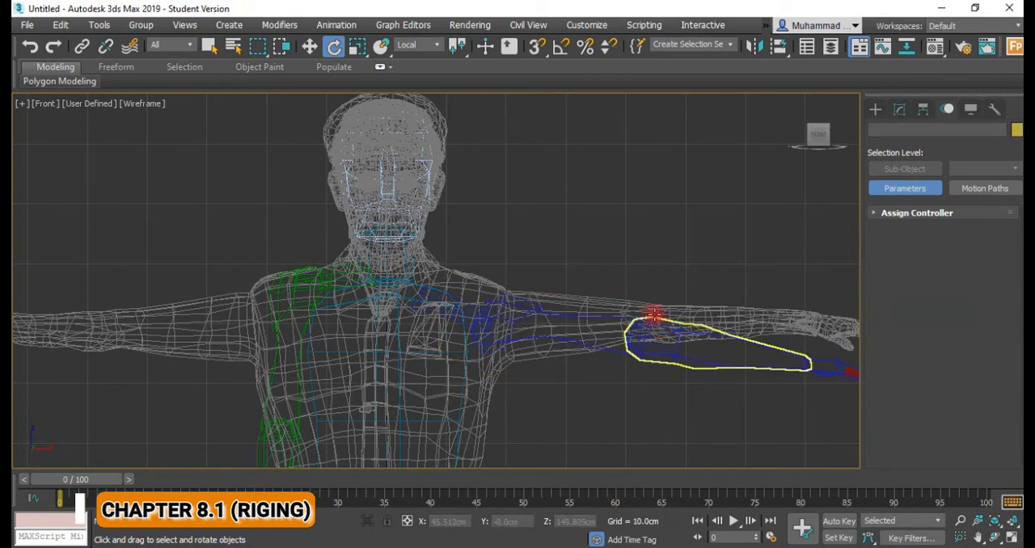
pyautogui.click(654, 317)
pyautogui.moveTo(691, 310); pyautogui.dragTo(688, 306)
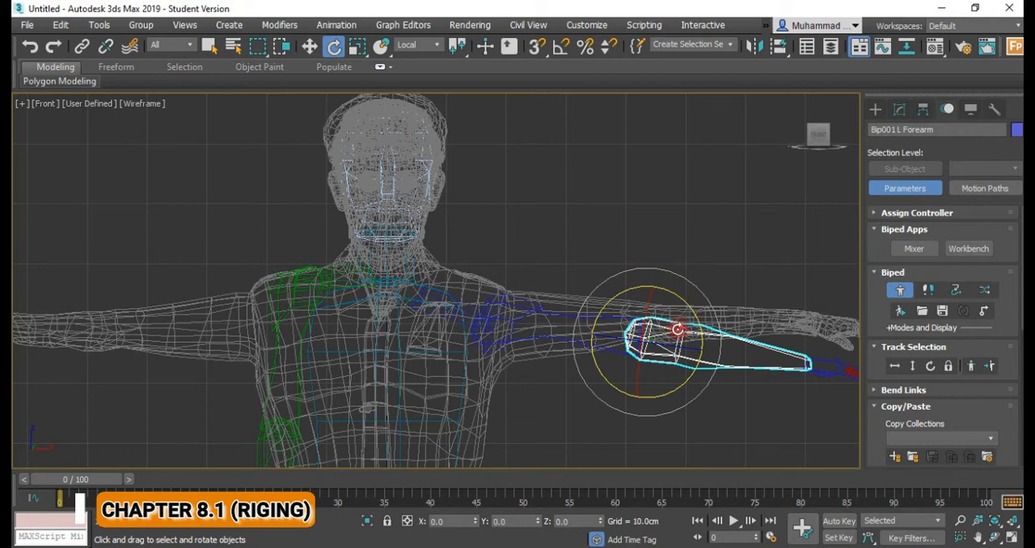
pyautogui.moveTo(677, 330); pyautogui.dragTo(508, 284, button='middle')
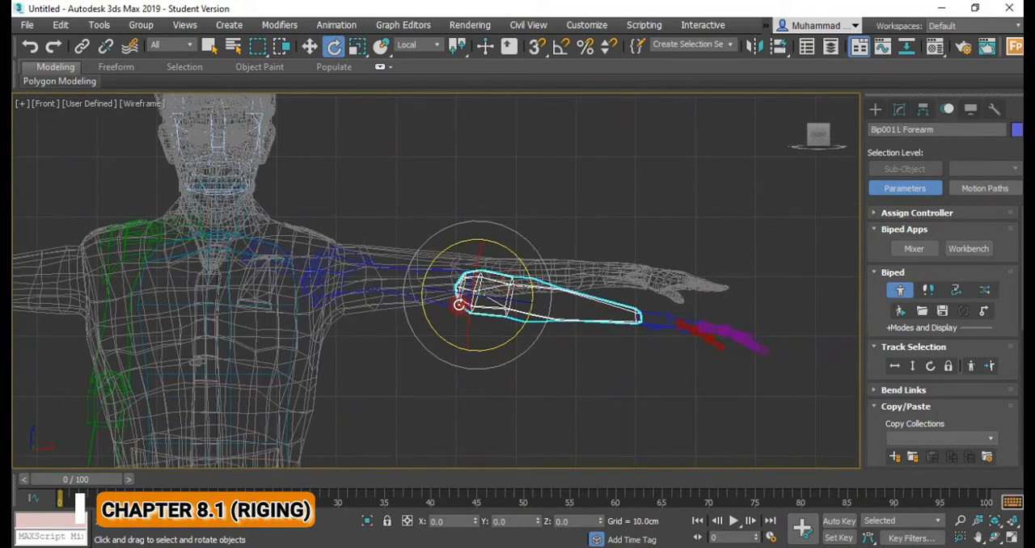
pyautogui.press('w')
pyautogui.moveTo(548, 264); pyautogui.dragTo(549, 231)
pyautogui.scroll(3, 629, 285)
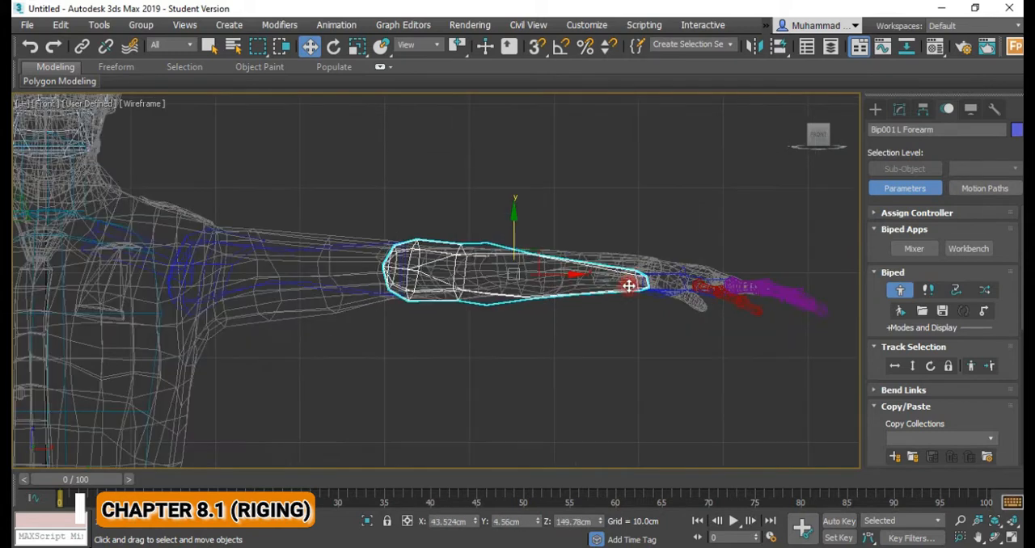
# Scale the left forearm bone along its length until its end reaches the wrist of the mesh.
pyautogui.press('r')
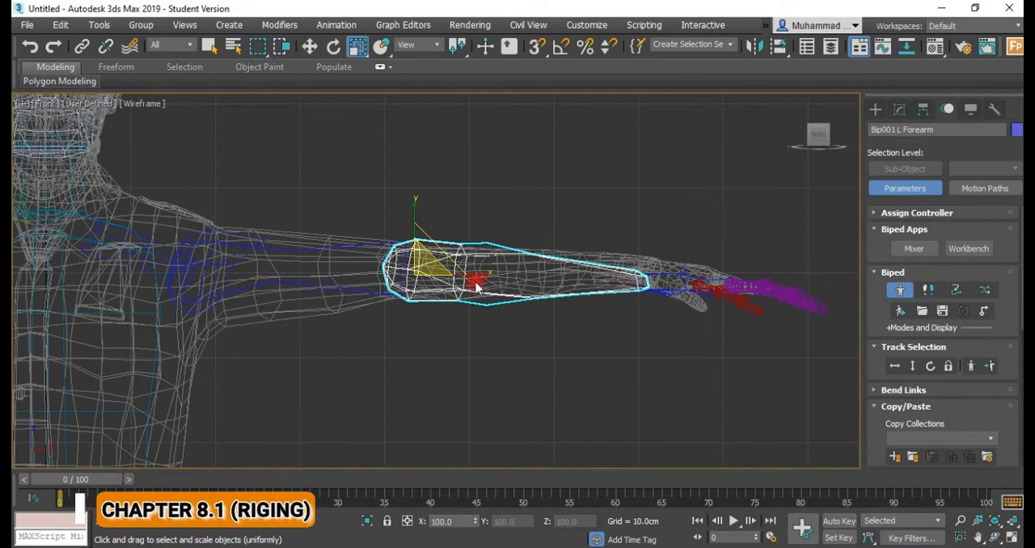
pyautogui.moveTo(418, 269); pyautogui.dragTo(359, 273)
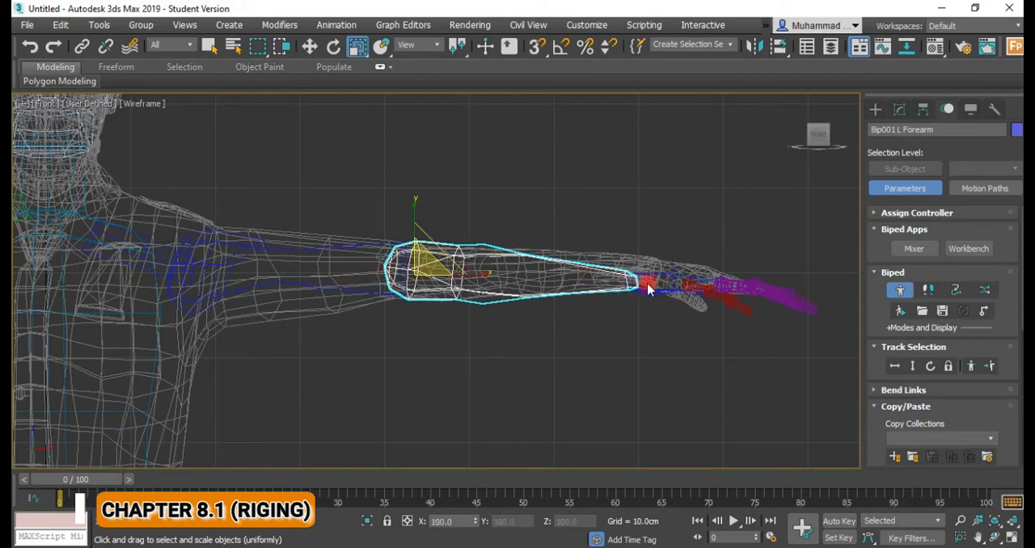
pyautogui.scroll(4, 653, 286)
pyautogui.moveTo(677, 283); pyautogui.dragTo(702, 295, button='middle')
pyautogui.scroll(-2, 413, 277)
pyautogui.moveTo(398, 279); pyautogui.dragTo(488, 306, button='middle')
pyautogui.moveTo(199, 287); pyautogui.dragTo(202, 280)
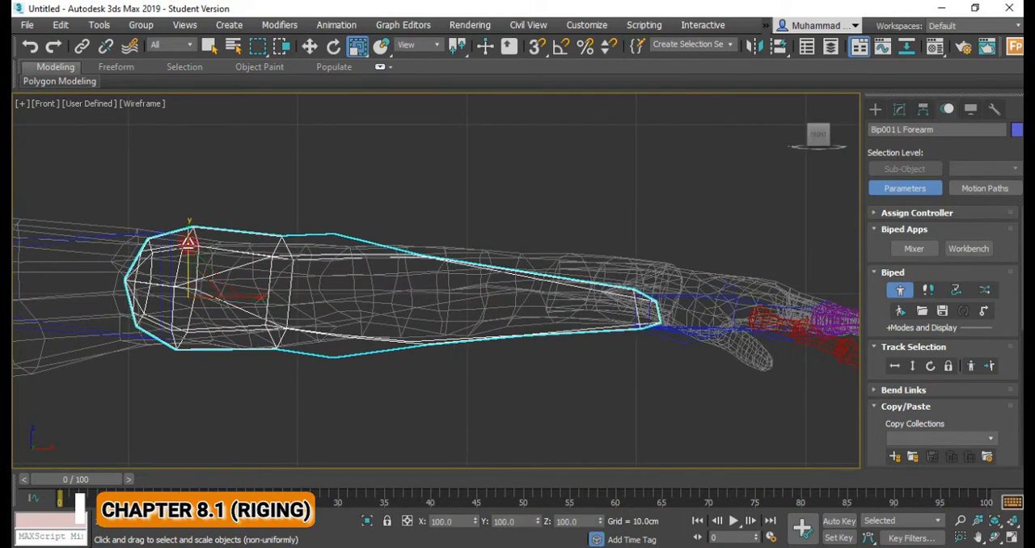
pyautogui.moveTo(186, 240); pyautogui.dragTo(187, 260)
pyautogui.moveTo(254, 296); pyautogui.dragTo(254, 295)
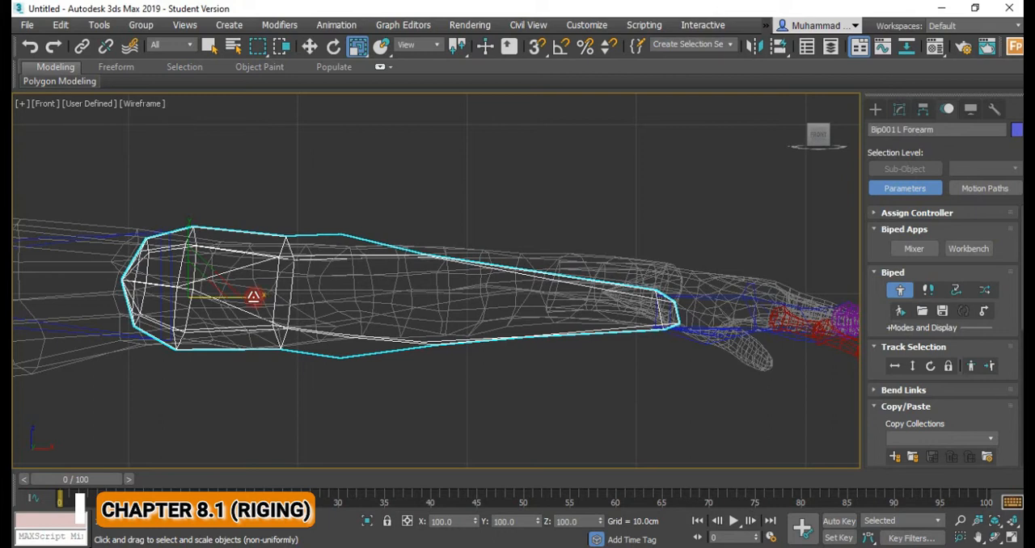
# Move the left forearm bone slightly upward in the front view so it sits centred inside the forearm mesh.
pyautogui.press('w')
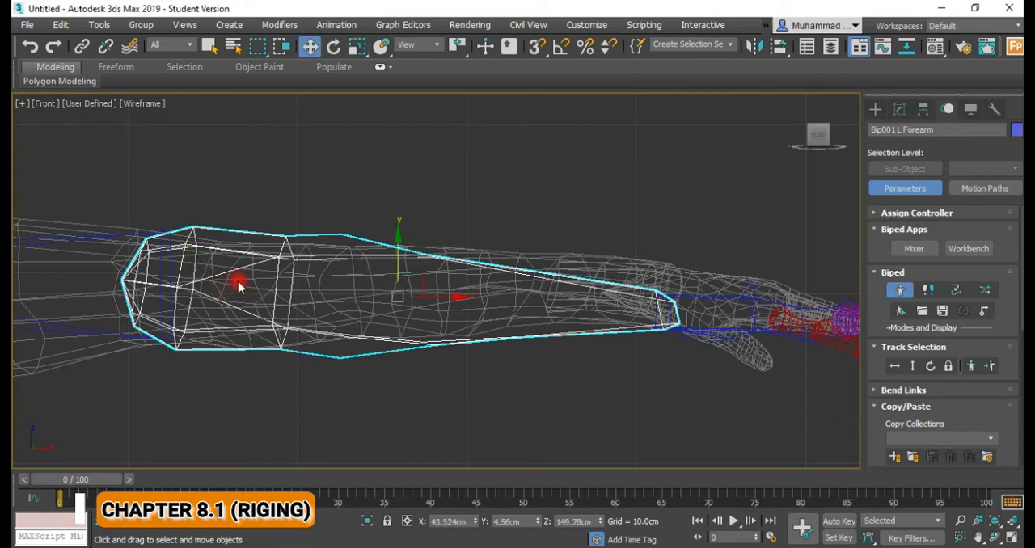
pyautogui.moveTo(397, 251); pyautogui.dragTo(397, 248)
pyautogui.scroll(-2, 496, 319)
pyautogui.moveTo(582, 336); pyautogui.dragTo(466, 338, button='middle')
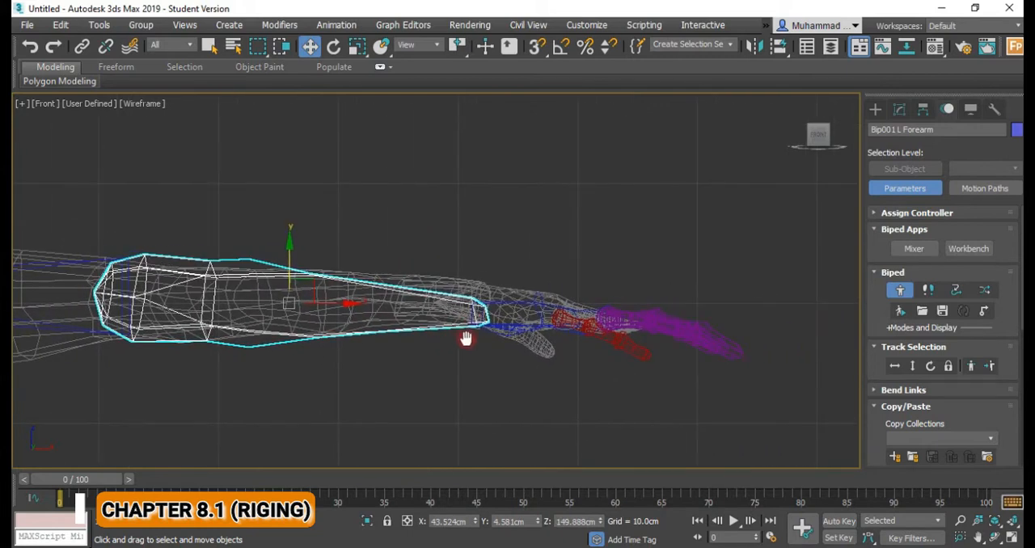
pyautogui.moveTo(289, 253); pyautogui.dragTo(289, 245)
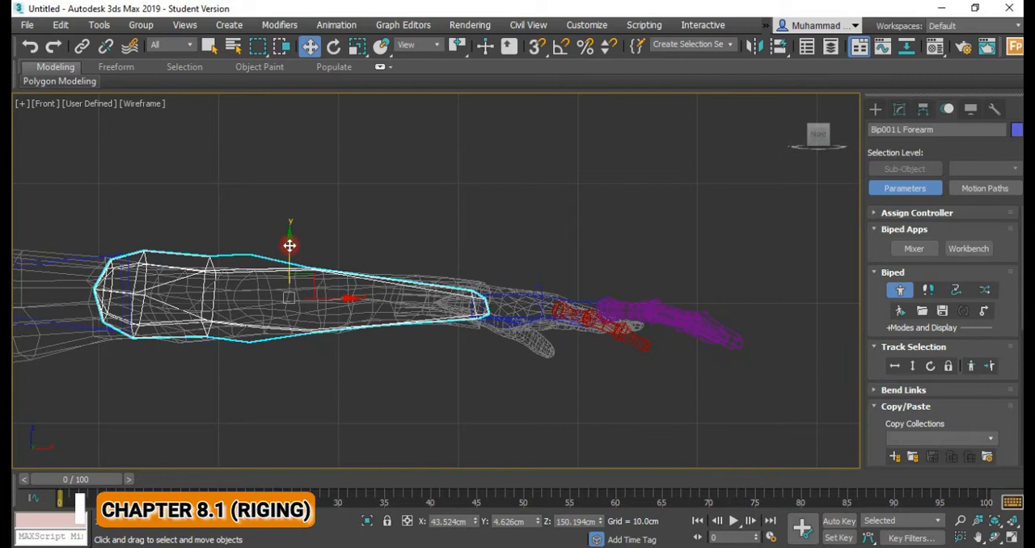
# Rotate the left hand bone about 5° downward and shorten it along its length to fit the palm in the front view.
pyautogui.click(511, 305)
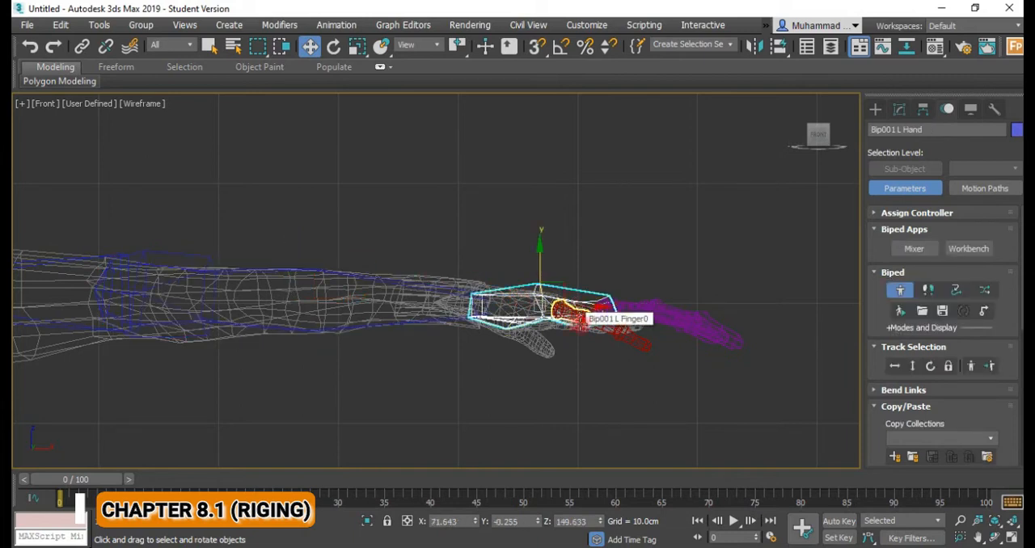
pyautogui.press('e')
pyautogui.moveTo(527, 283); pyautogui.dragTo(527, 291)
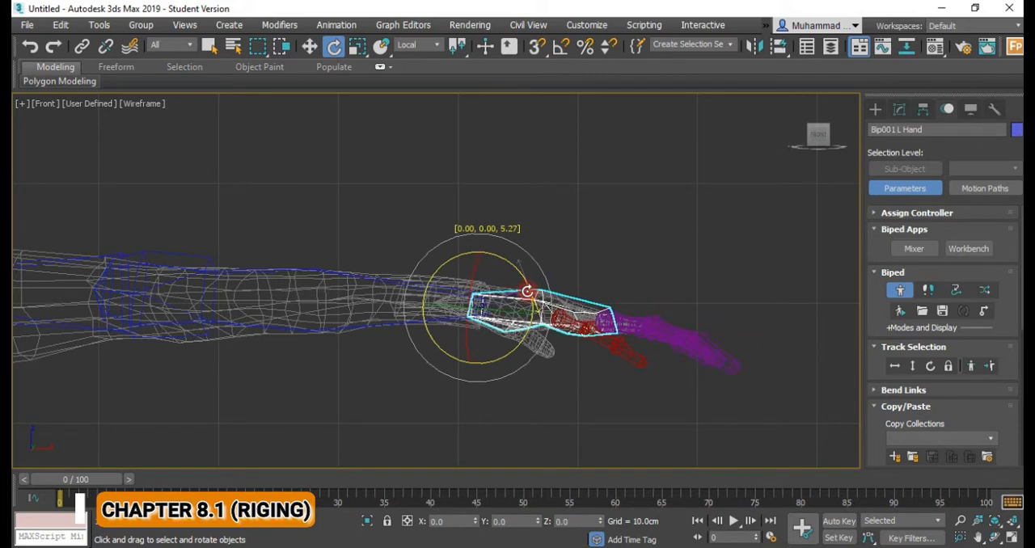
pyautogui.scroll(3, 528, 293)
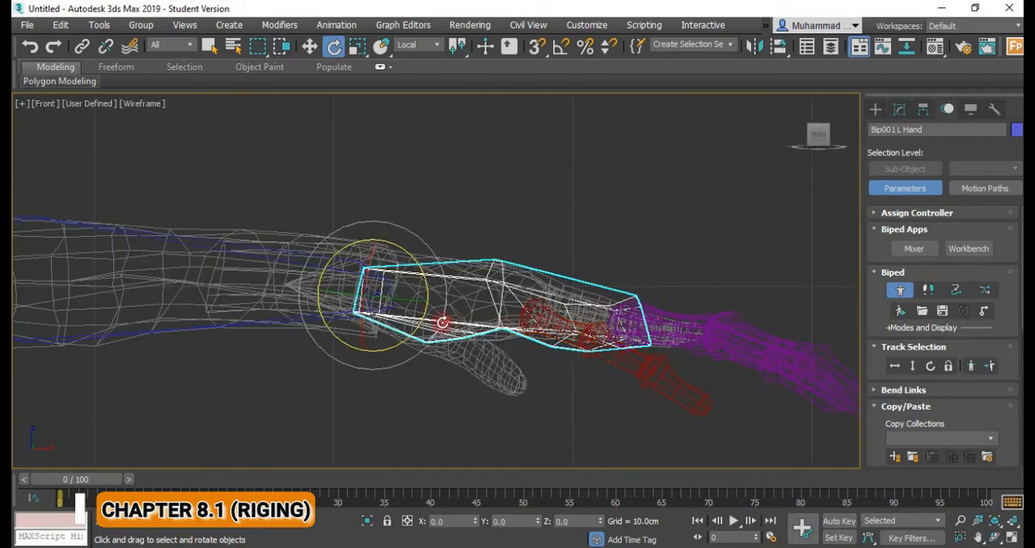
pyautogui.press('r')
pyautogui.moveTo(435, 297); pyautogui.dragTo(409, 295)
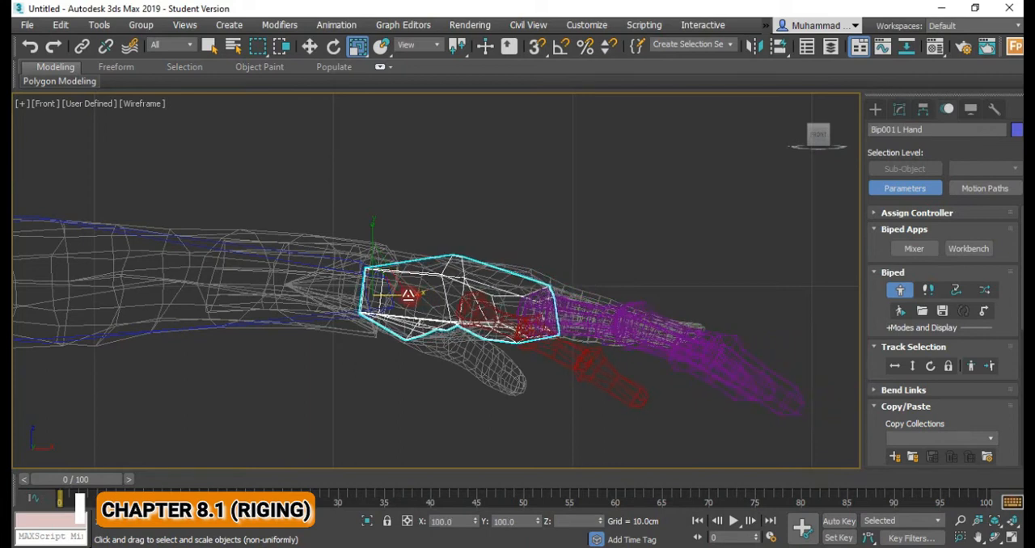
pyautogui.moveTo(507, 318); pyautogui.dragTo(387, 284, button='middle')
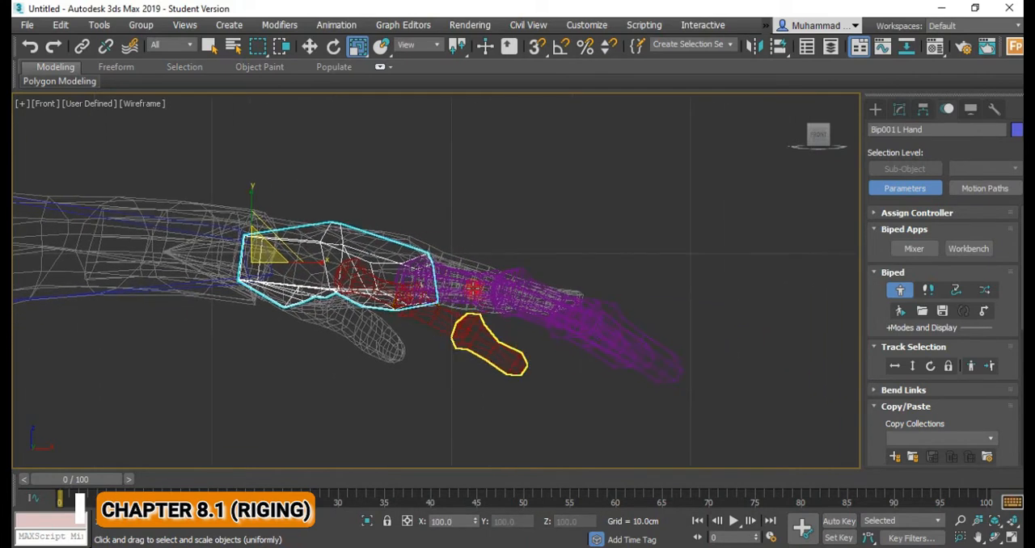
# Examine how the left finger and thumb bones sit relative to the hand mesh from an angled view and from the front.
pyautogui.click(476, 288)
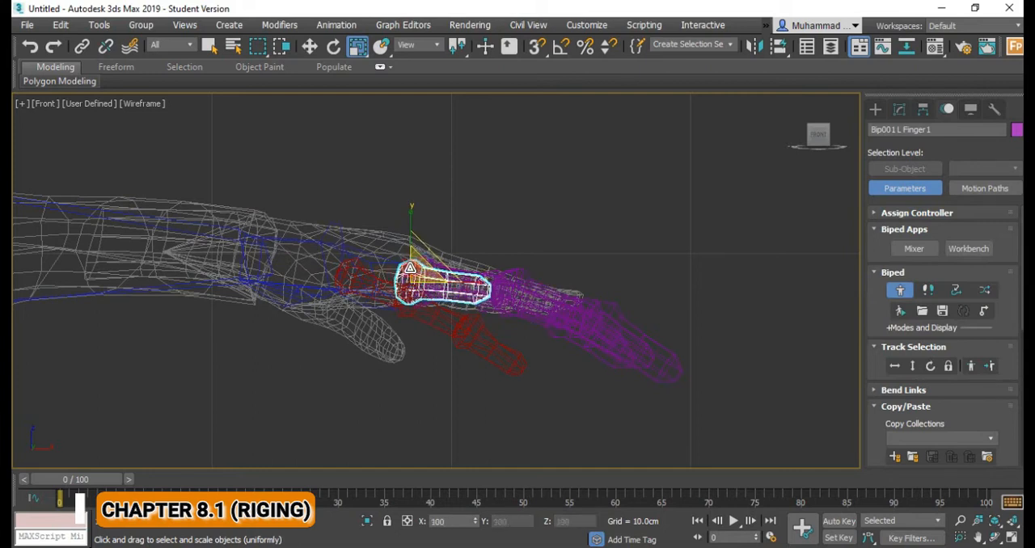
pyautogui.keyDown('alt'); pyautogui.moveTo(421, 268); pyautogui.dragTo(471, 322, button='middle'); pyautogui.keyUp('alt')
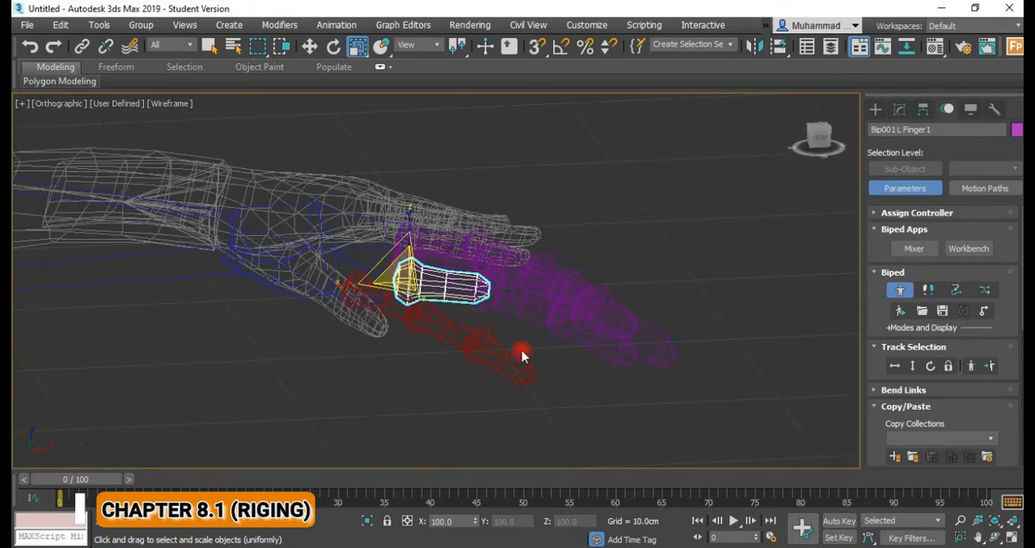
pyautogui.keyDown('alt'); pyautogui.moveTo(493, 304); pyautogui.dragTo(485, 309, button='middle'); pyautogui.keyUp('alt')
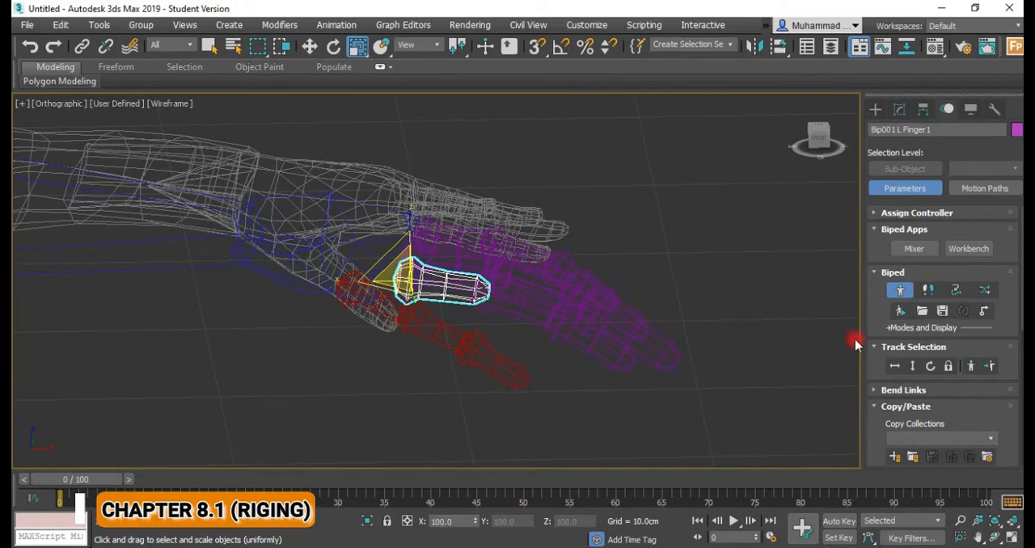
pyautogui.scroll(-5, 1009, 392)
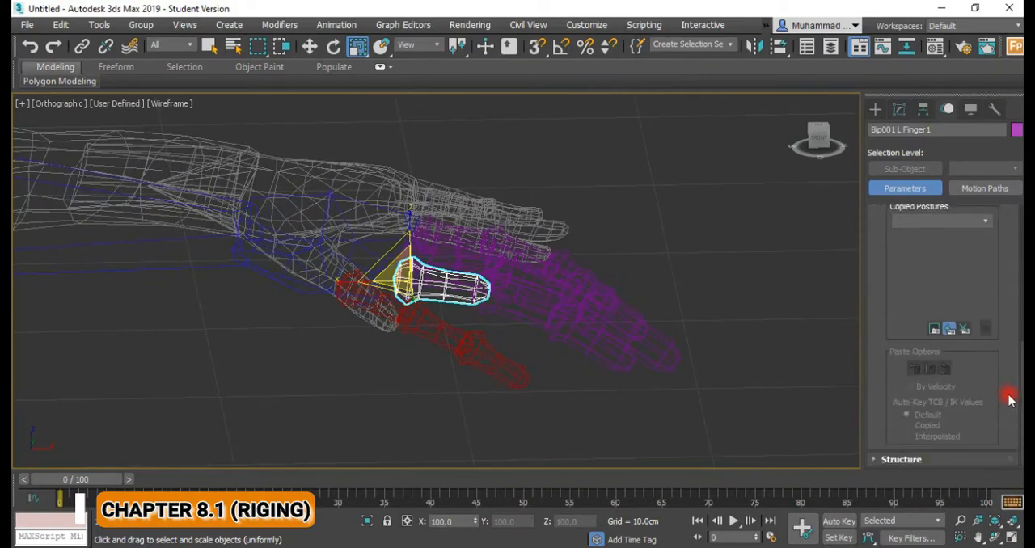
pyautogui.scroll(-5, 594, 361)
pyautogui.scroll(3, 537, 351)
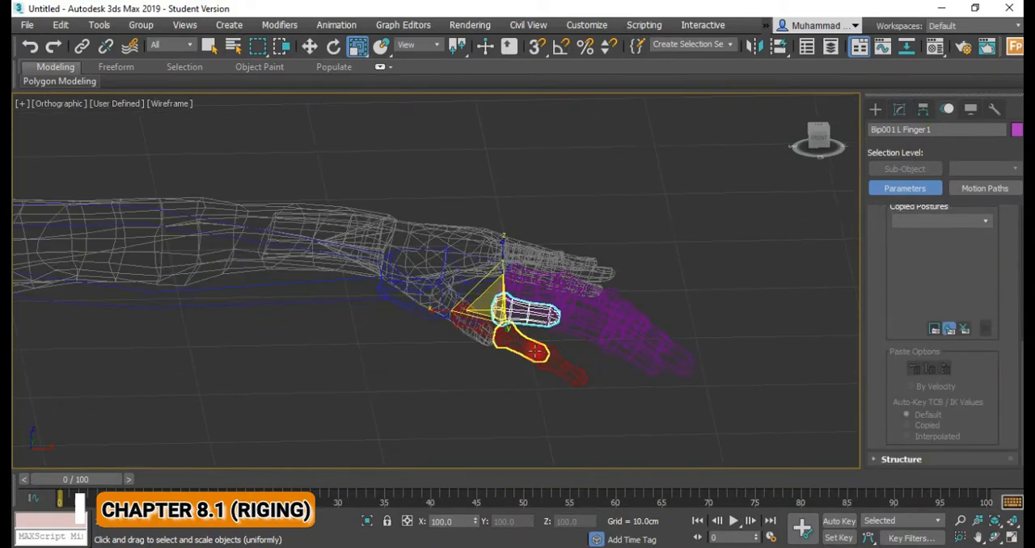
pyautogui.moveTo(507, 325); pyautogui.dragTo(498, 345, button='middle')
pyautogui.scroll(5, 456, 339)
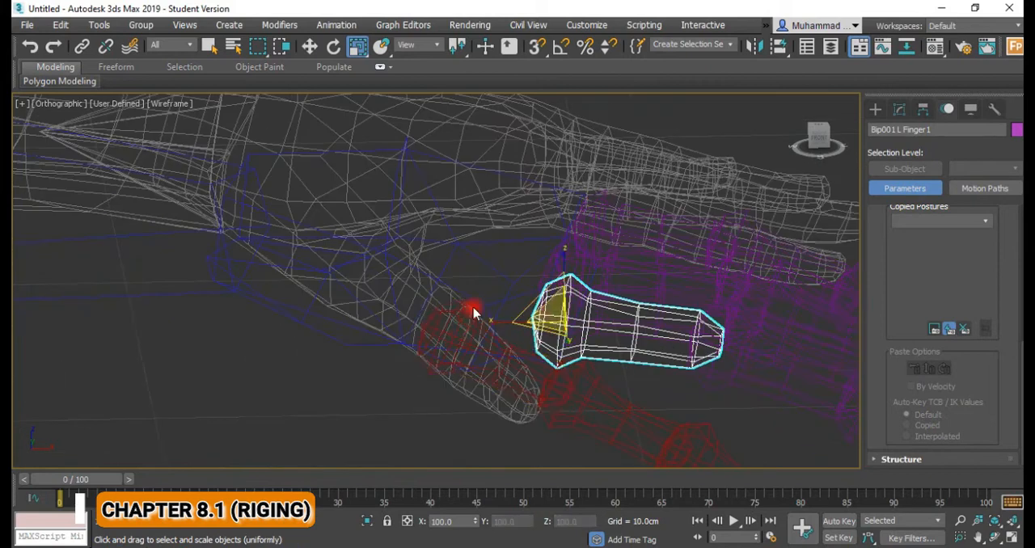
pyautogui.scroll(-2, 474, 312)
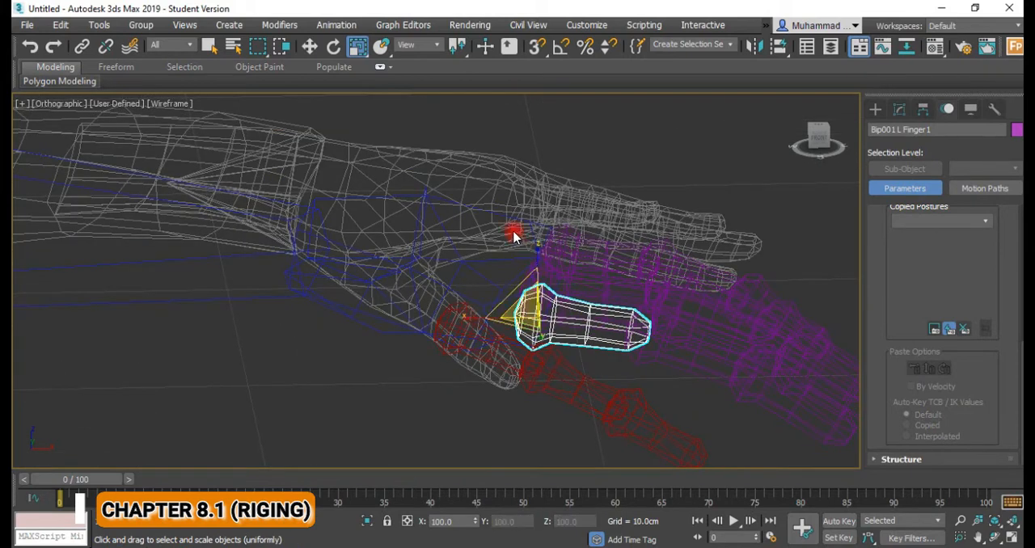
pyautogui.press('f')
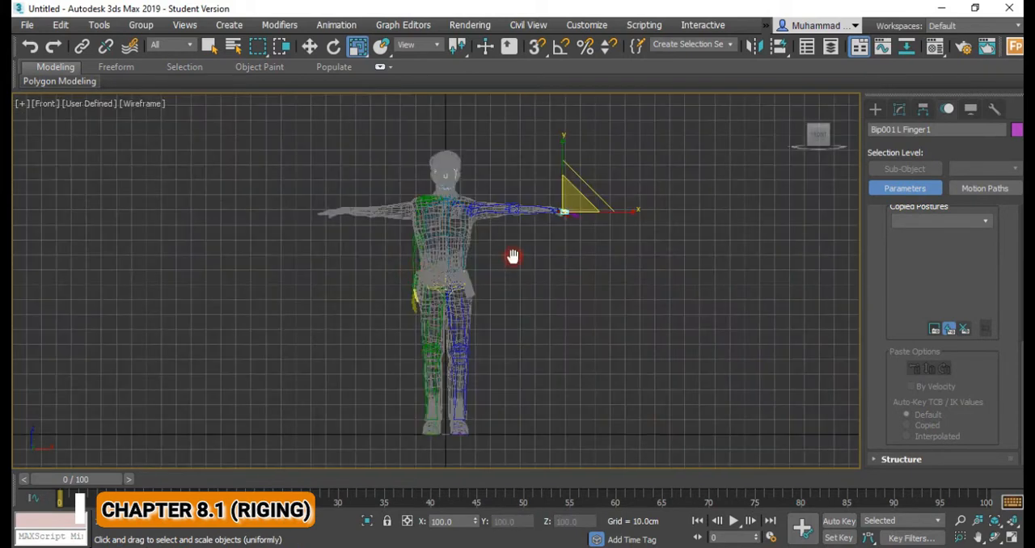
pyautogui.scroll(3, 513, 254)
pyautogui.scroll(5, 462, 310)
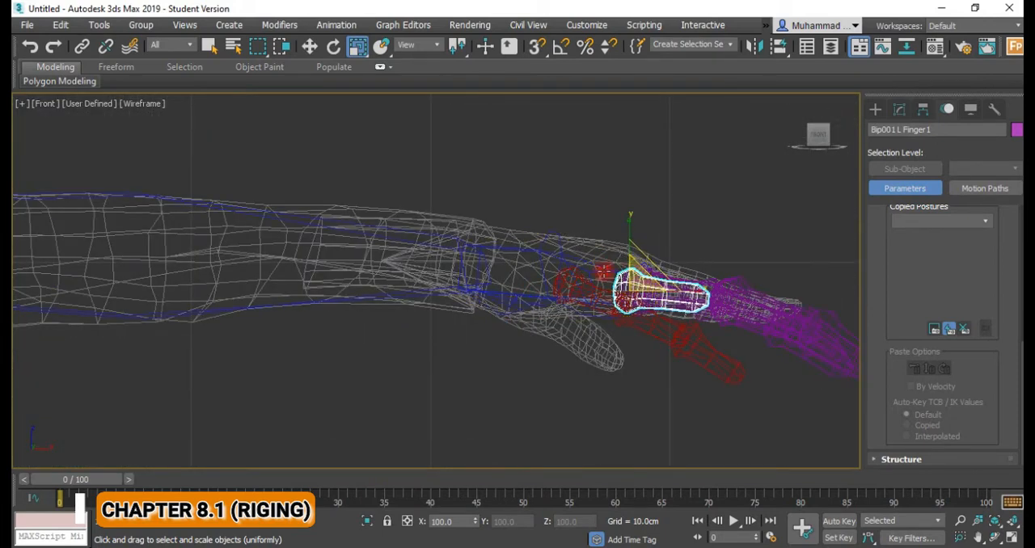
# Rotate the left clavicle toward the character's back in the top view so the arm chain moves onto the arm mesh.
pyautogui.press('t')
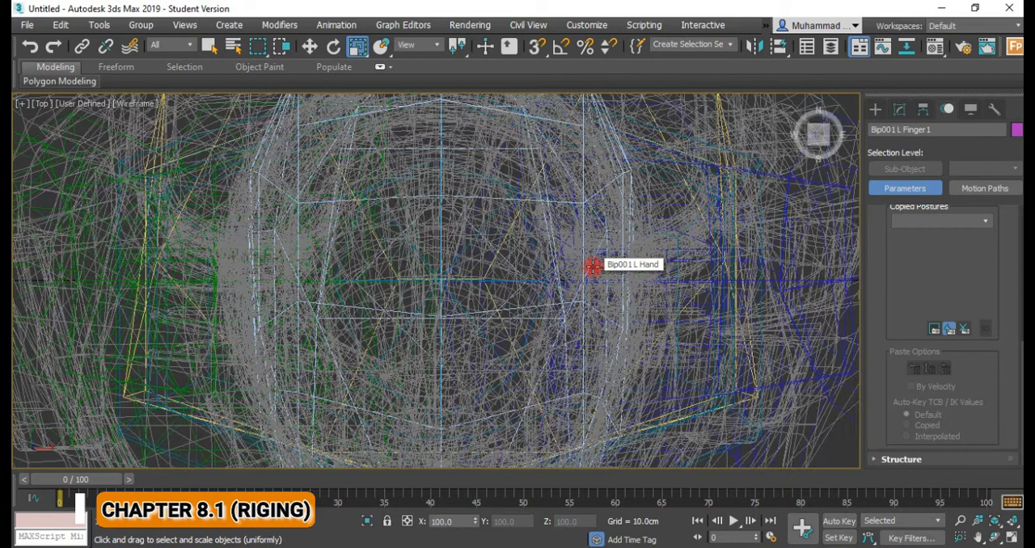
pyautogui.scroll(-5, 518, 308)
pyautogui.moveTo(539, 312); pyautogui.dragTo(276, 316, button='middle')
pyautogui.scroll(4, 372, 318)
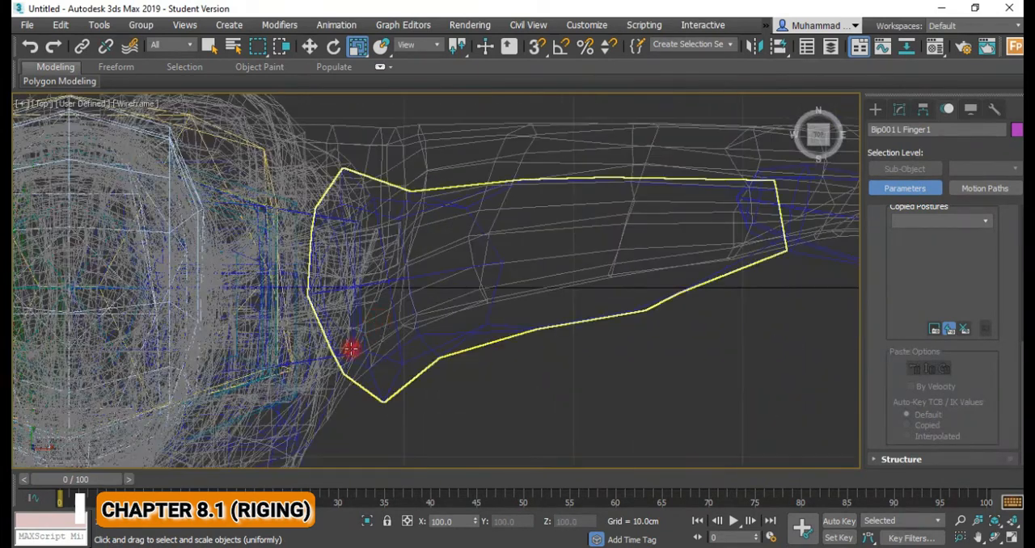
pyautogui.click(323, 355)
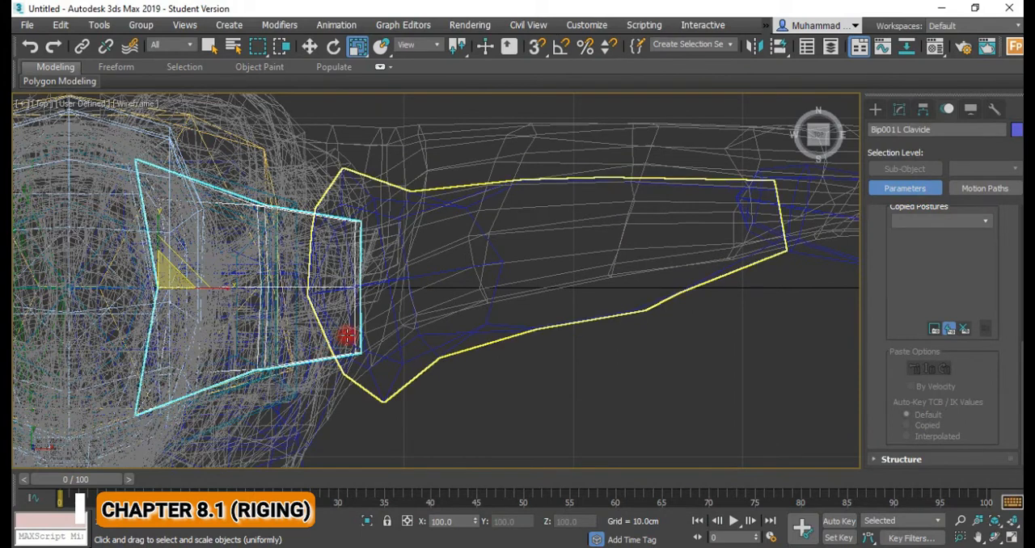
pyautogui.press('e')
pyautogui.moveTo(207, 301); pyautogui.dragTo(213, 283)
# Rotate the left upper arm slightly forward and the left forearm backward in the top view to follow the arm mesh.
pyautogui.scroll(-2, 499, 348)
pyautogui.moveTo(499, 353); pyautogui.dragTo(300, 402, button='middle')
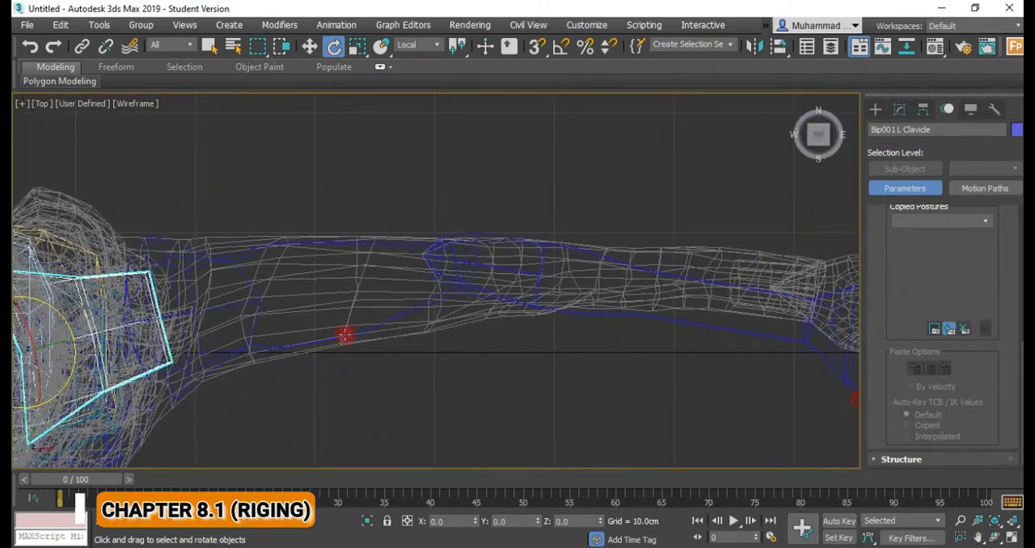
pyautogui.click(211, 256)
pyautogui.moveTo(204, 297); pyautogui.dragTo(203, 301)
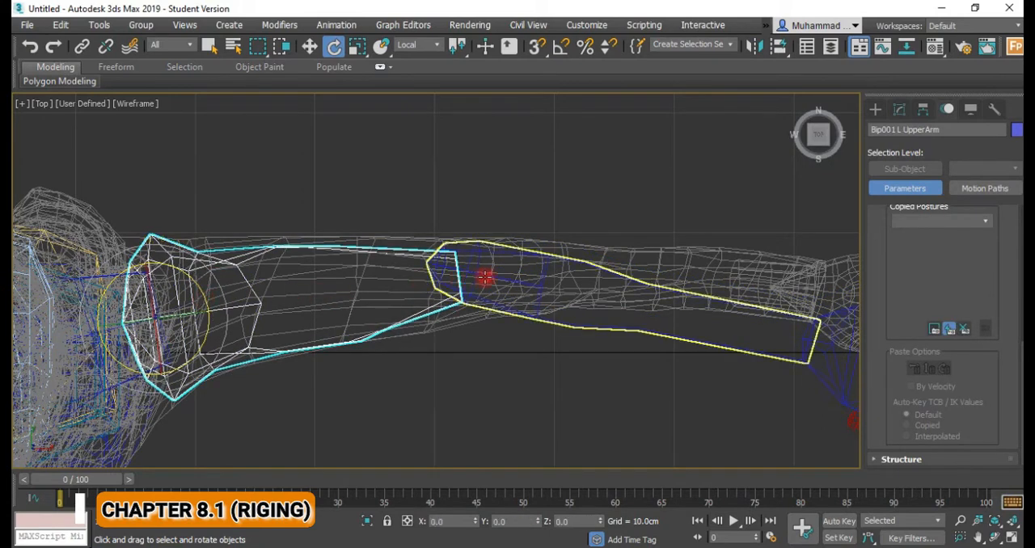
pyautogui.click(483, 267)
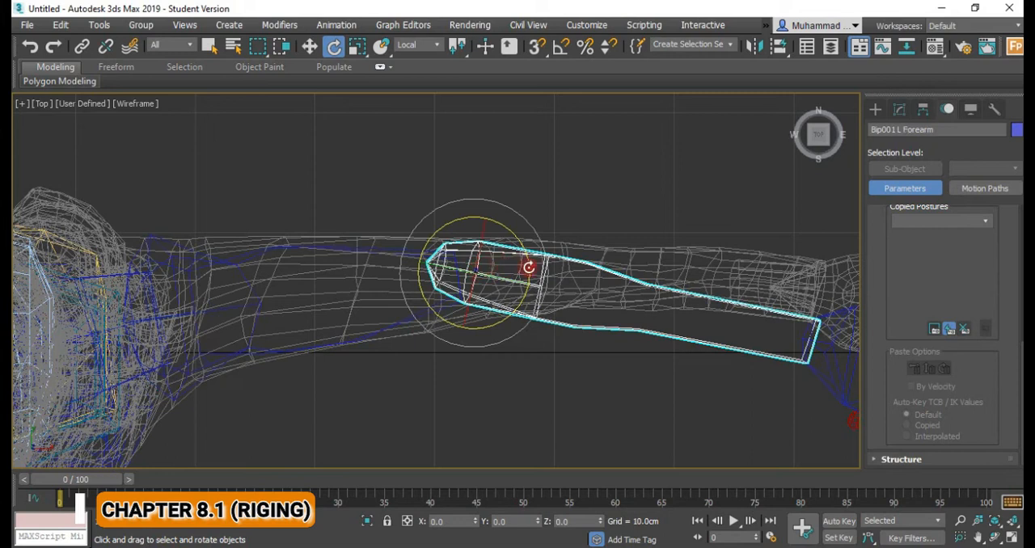
pyautogui.moveTo(529, 267); pyautogui.dragTo(529, 252)
# Rotate the left hand bone about 6° backward in the top view and scale its length and width to fit the palm.
pyautogui.moveTo(647, 300); pyautogui.dragTo(340, 299, button='middle')
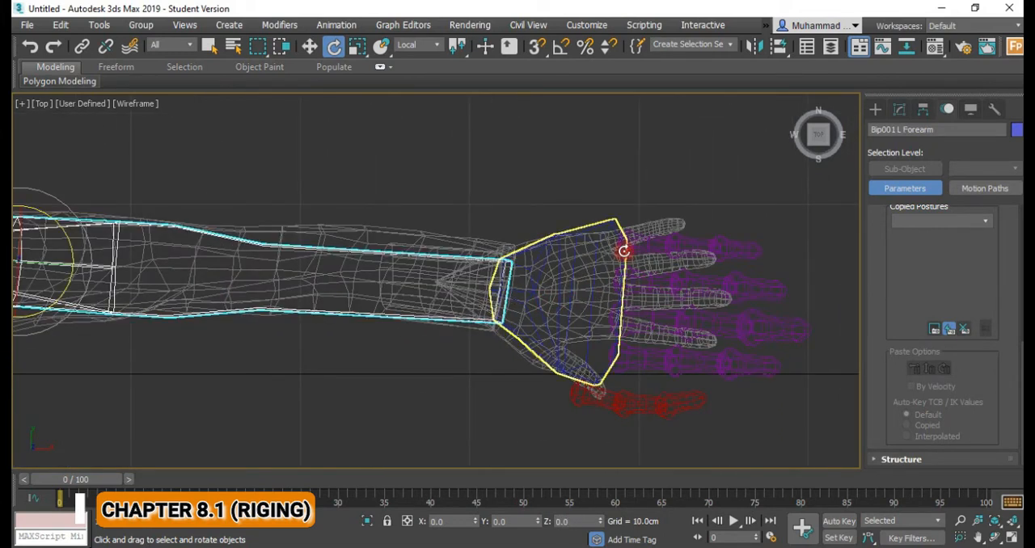
pyautogui.click(624, 252)
pyautogui.moveTo(545, 261); pyautogui.dragTo(544, 251)
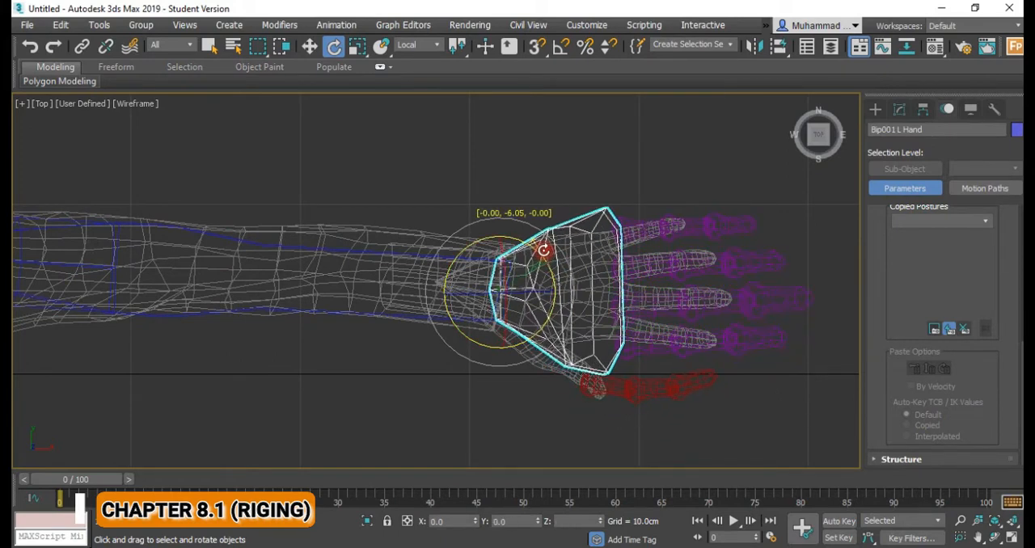
pyautogui.press('r')
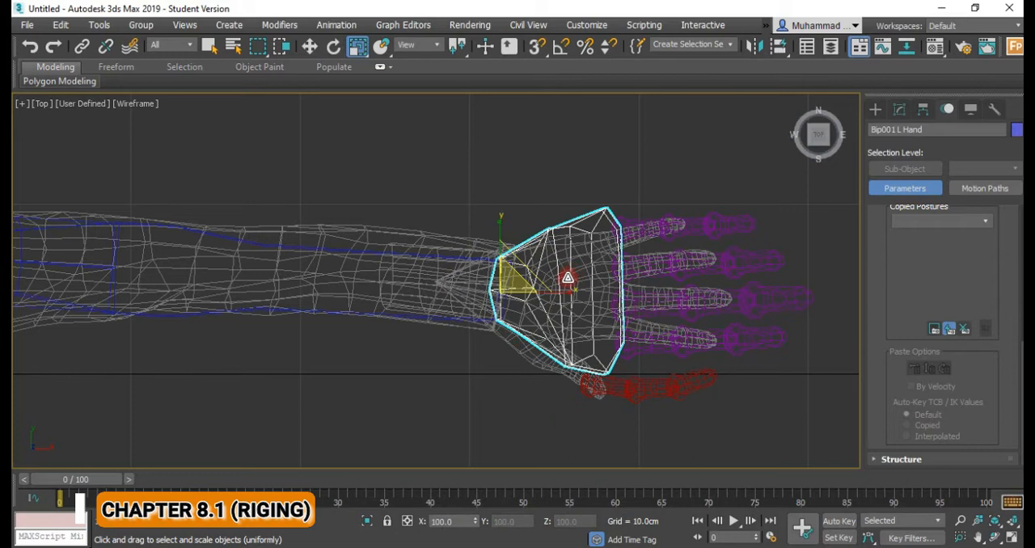
pyautogui.moveTo(550, 293); pyautogui.dragTo(543, 292)
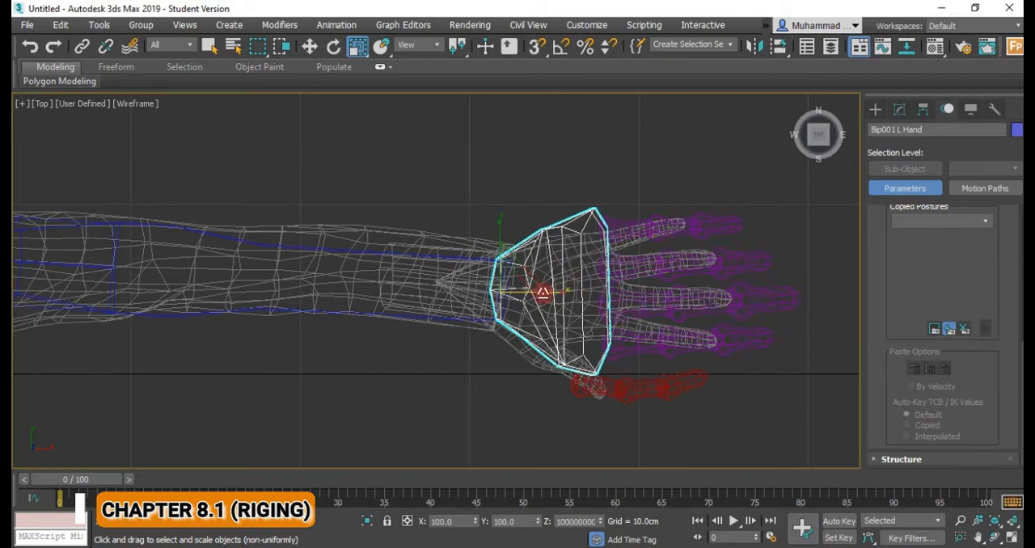
pyautogui.moveTo(499, 234); pyautogui.dragTo(510, 274)
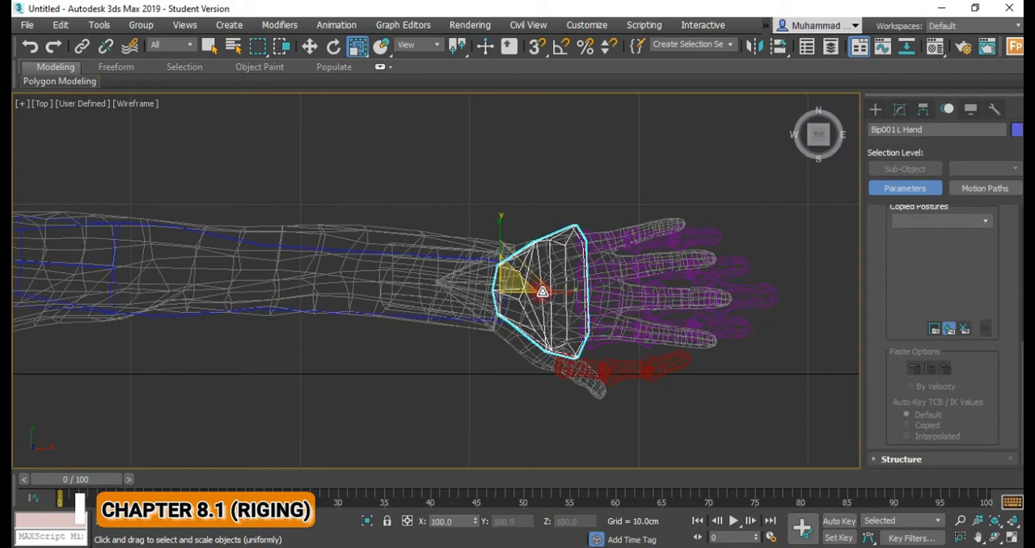
pyautogui.moveTo(570, 293); pyautogui.dragTo(589, 291)
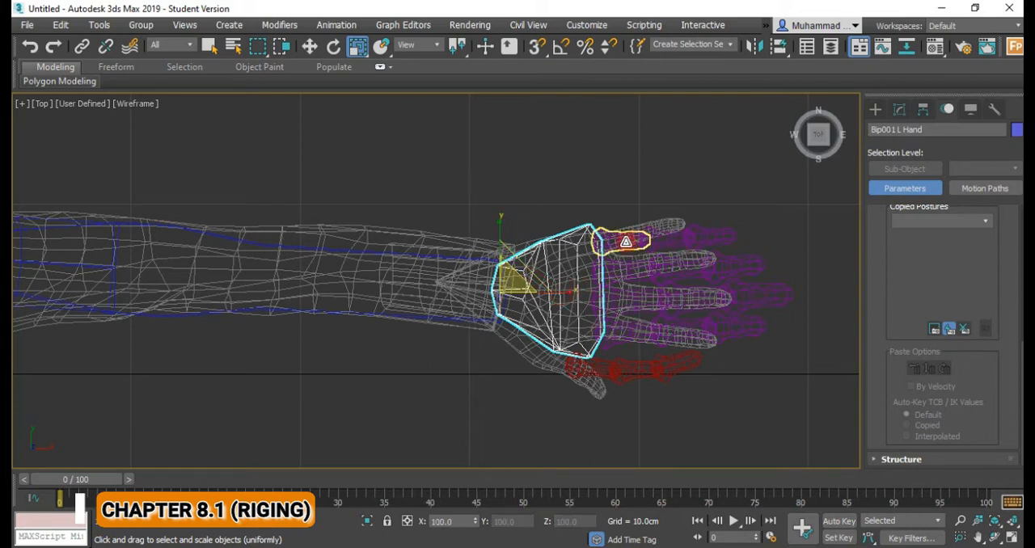
# Rotate the left little finger's base bone outward and scale the finger's bones shorter to match the little finger mesh.
pyautogui.click(624, 241)
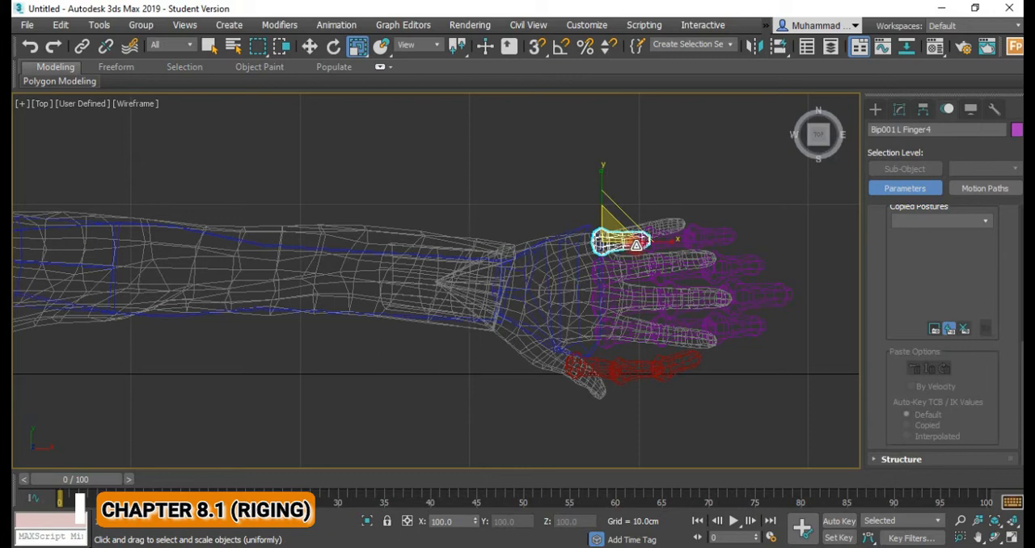
pyautogui.press('e')
pyautogui.moveTo(653, 258)
pyautogui.mouseDown()
pyautogui.moveTo(655, 240)
pyautogui.moveTo(646, 244)
pyautogui.mouseUp()
pyautogui.press('r')
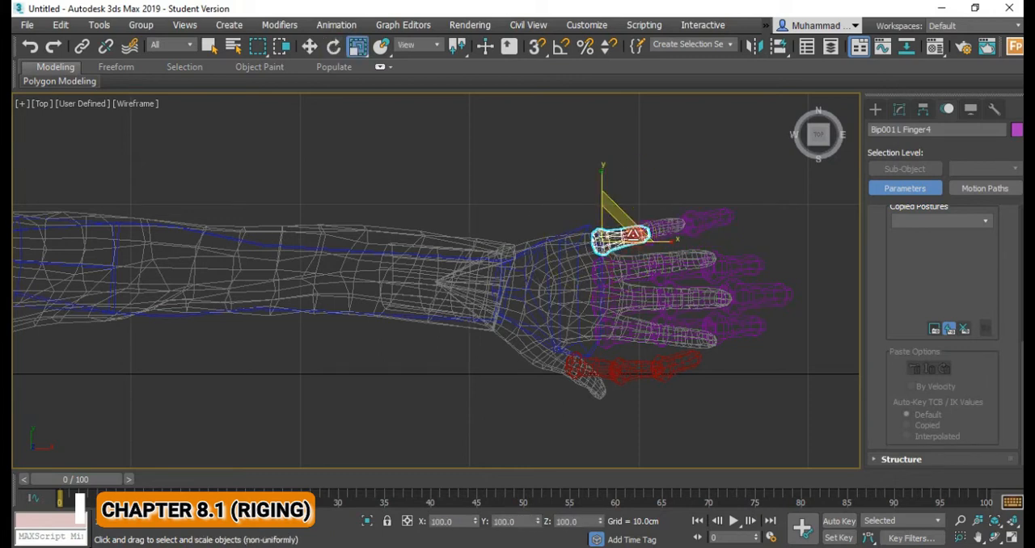
pyautogui.moveTo(589, 245); pyautogui.dragTo(675, 250)
pyautogui.click(644, 234)
pyautogui.click(672, 229)
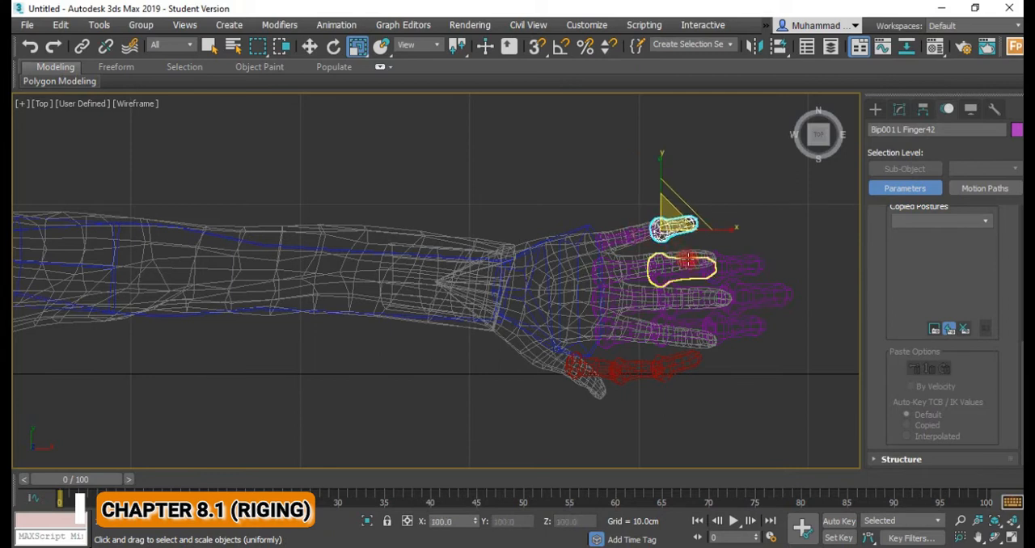
# Rotate the left ring finger's base bone about 4° toward the finger mesh and scale it shorter and thinner.
pyautogui.click(638, 271)
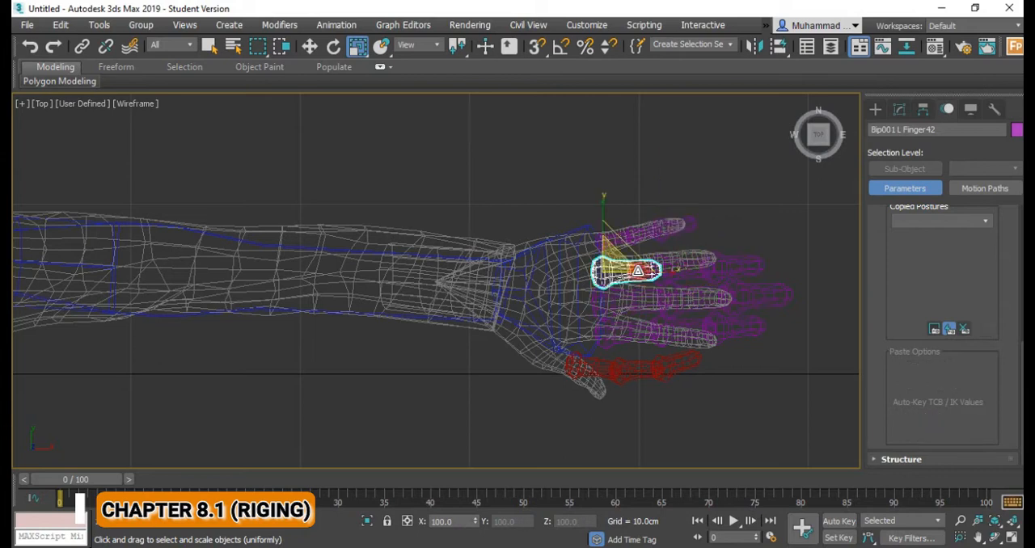
pyautogui.moveTo(639, 282)
pyautogui.keyDown('alt'); pyautogui.mouseDown(button='middle')
pyautogui.moveTo(642, 254)
pyautogui.moveTo(637, 291)
pyautogui.mouseUp(button='middle'); pyautogui.keyUp('alt')
pyautogui.press('e')
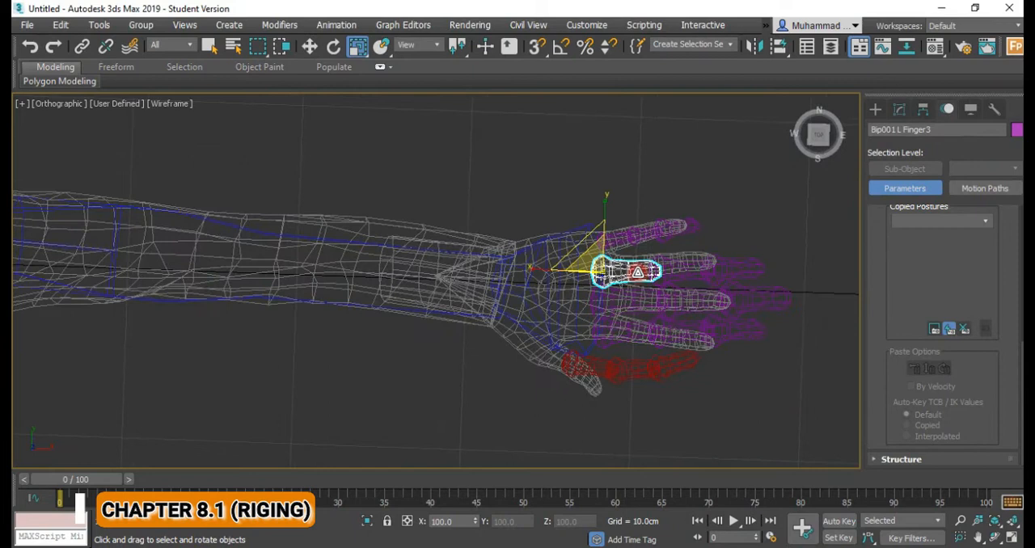
pyautogui.moveTo(655, 292); pyautogui.dragTo(657, 288)
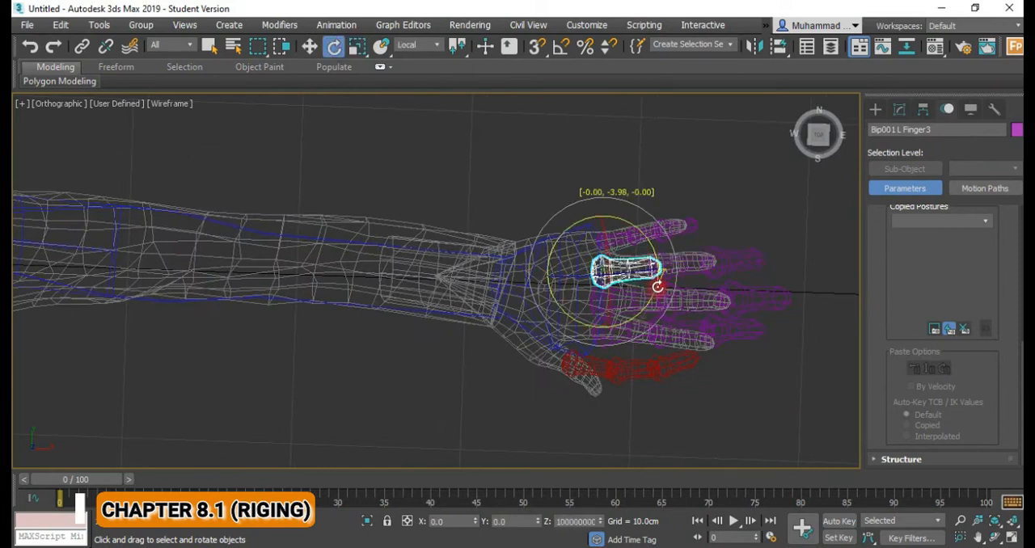
pyautogui.press('r')
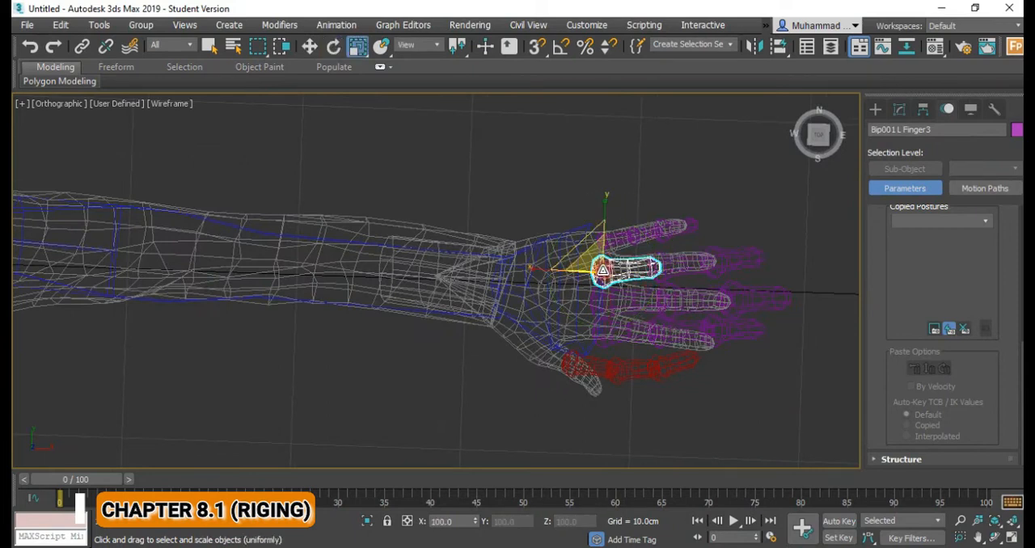
pyautogui.moveTo(592, 261); pyautogui.dragTo(596, 279)
# Scale the left ring finger's middle and tip bones shorter to match the ring finger mesh.
pyautogui.click(664, 264)
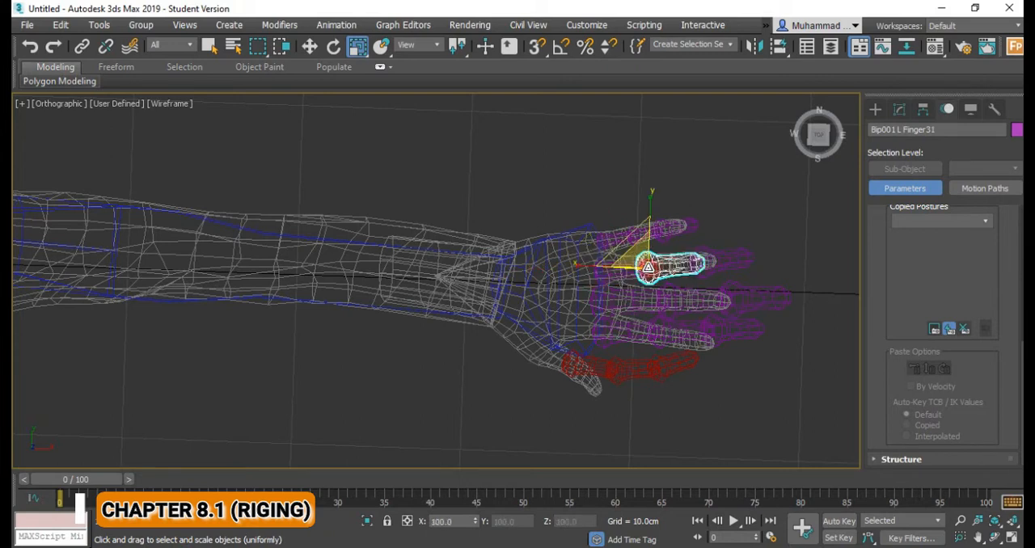
pyautogui.moveTo(639, 278); pyautogui.dragTo(640, 292)
pyautogui.click(706, 259)
pyautogui.moveTo(683, 262); pyautogui.dragTo(680, 279)
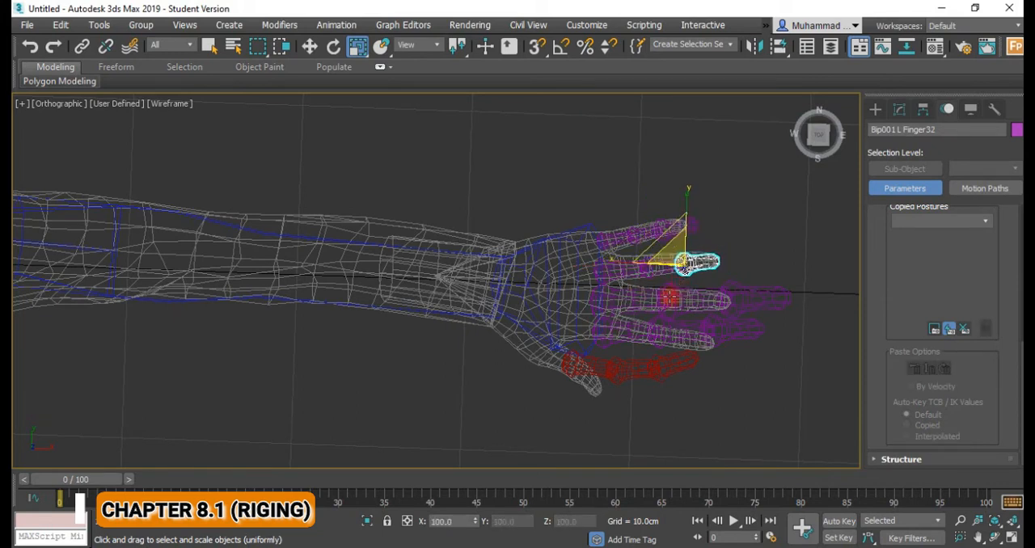
# Scale the three bones of the left middle finger shorter to fit the middle finger mesh.
pyautogui.click(625, 306)
pyautogui.moveTo(601, 293); pyautogui.dragTo(659, 331)
pyautogui.click(684, 302)
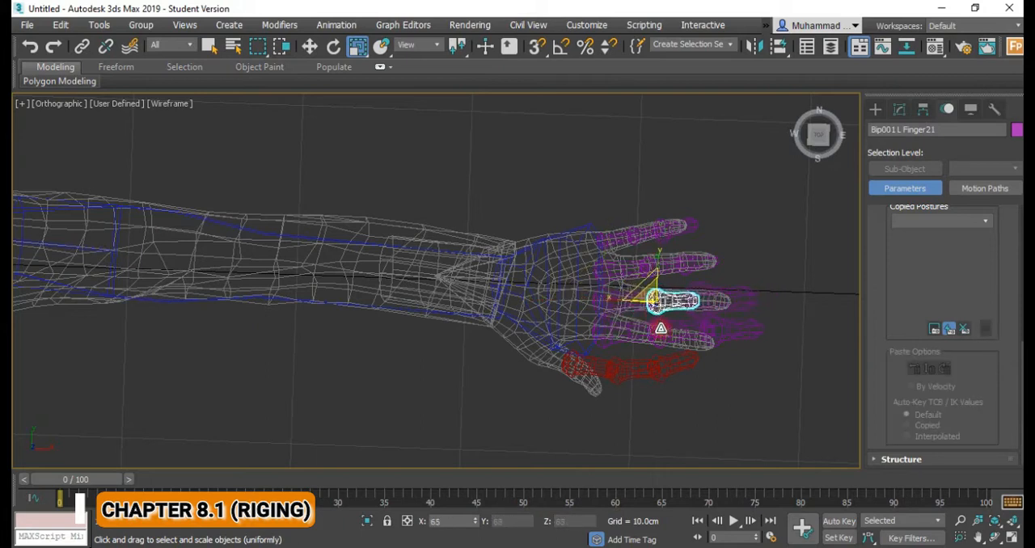
pyautogui.click(722, 299)
pyautogui.moveTo(695, 301); pyautogui.dragTo(702, 345)
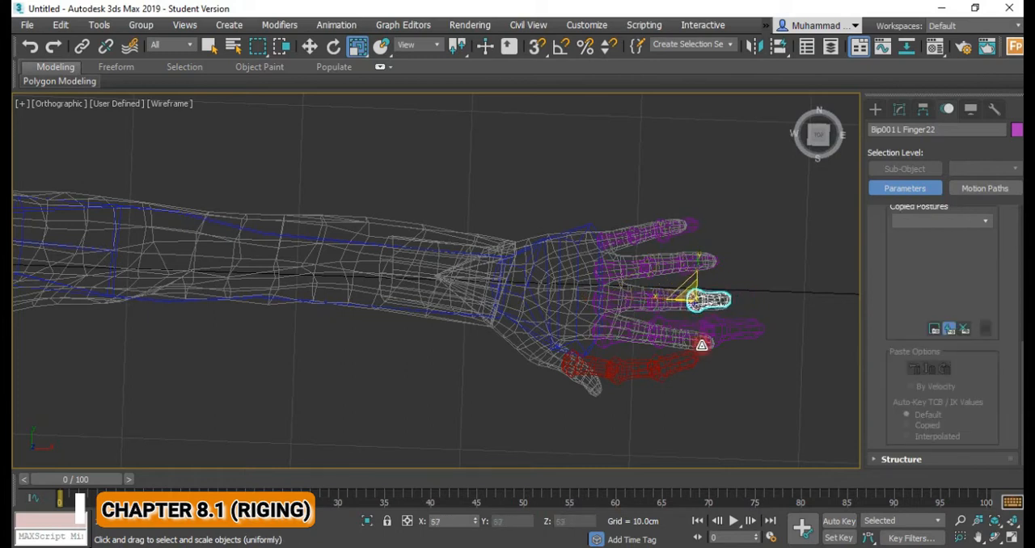
# Scale the left index finger's base and middle bones shorter and thinner to suit the index finger mesh.
pyautogui.moveTo(633, 335); pyautogui.dragTo(629, 295, button='middle')
pyautogui.click(622, 294)
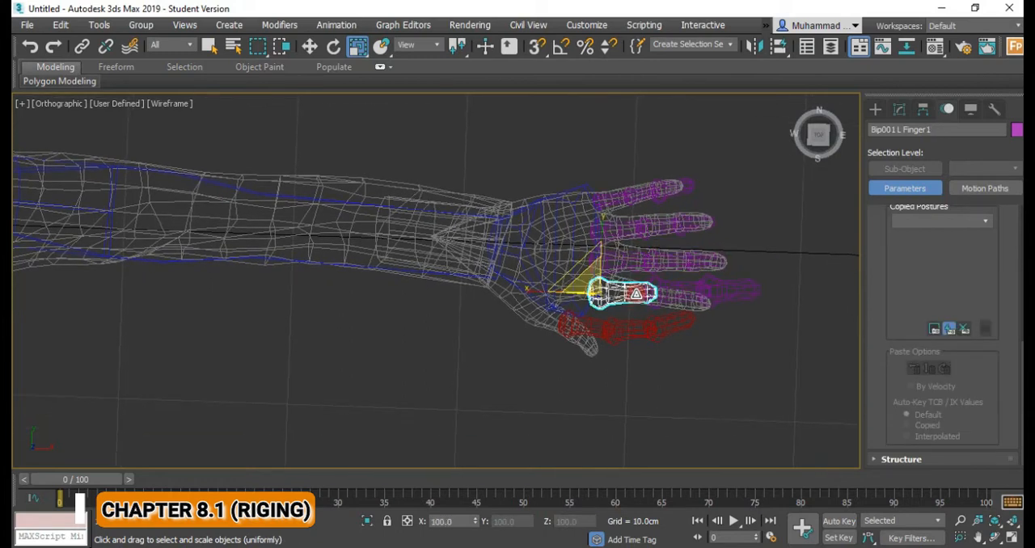
pyautogui.moveTo(589, 279); pyautogui.dragTo(601, 296)
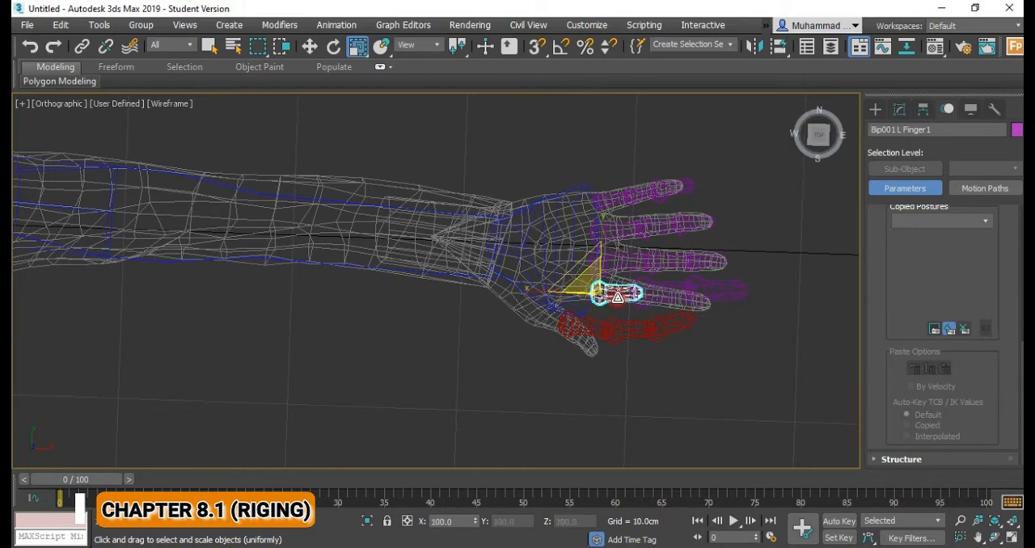
pyautogui.click(657, 298)
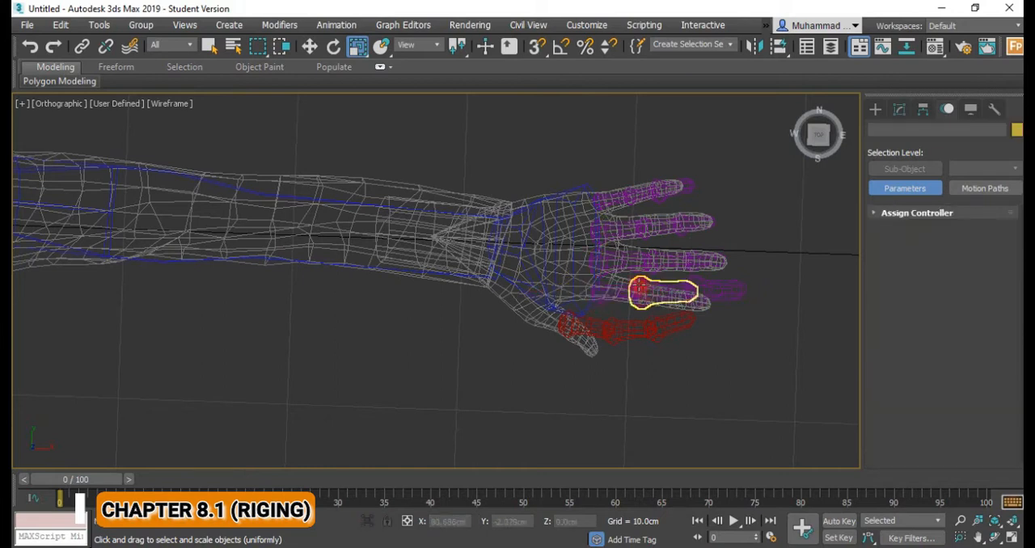
pyautogui.click(647, 286)
pyautogui.moveTo(628, 283); pyautogui.dragTo(644, 307)
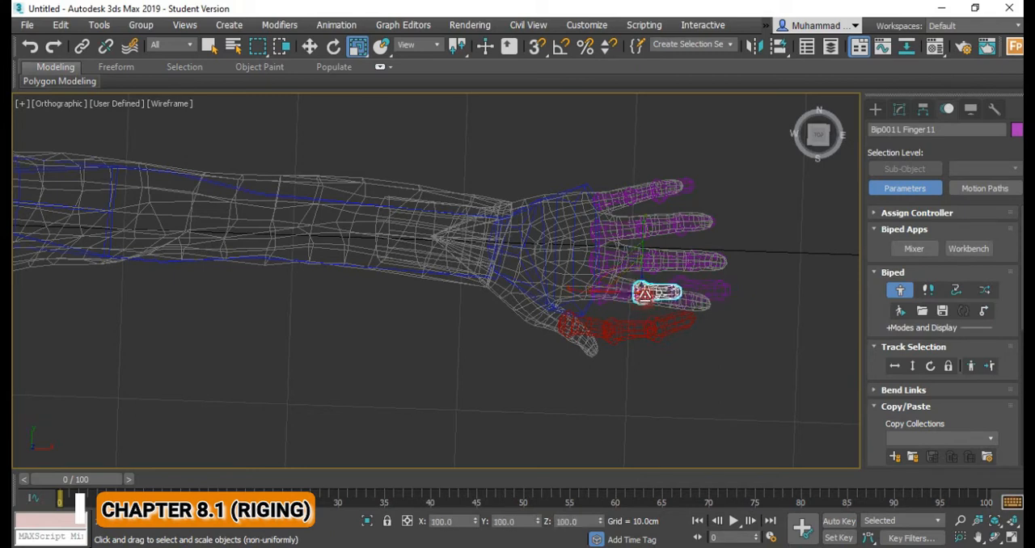
# Rotate the left index finger's middle bone about 12° toward the thumb side and scale the middle and tip bones to fit the mesh.
pyautogui.press('e')
pyautogui.moveTo(682, 265); pyautogui.dragTo(688, 285)
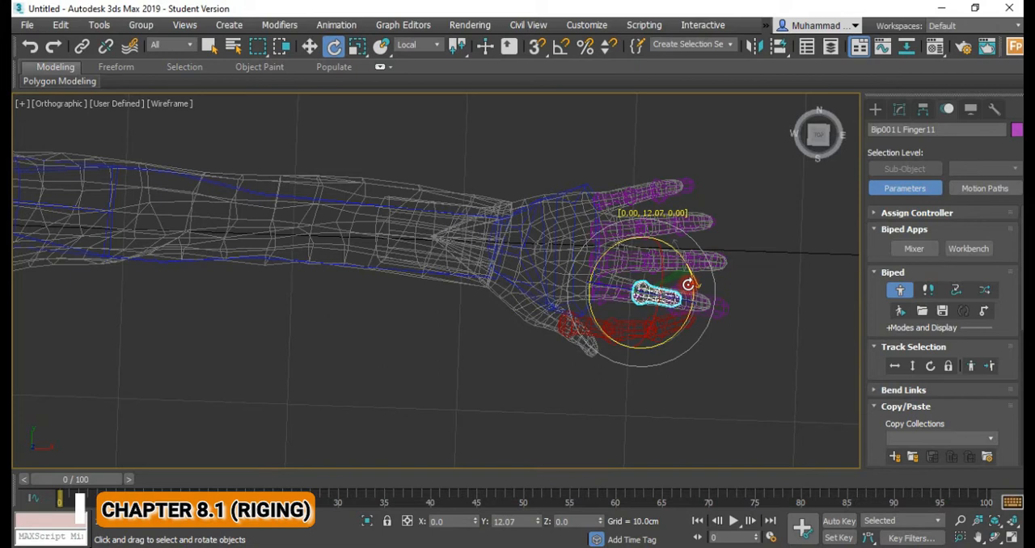
pyautogui.press('r')
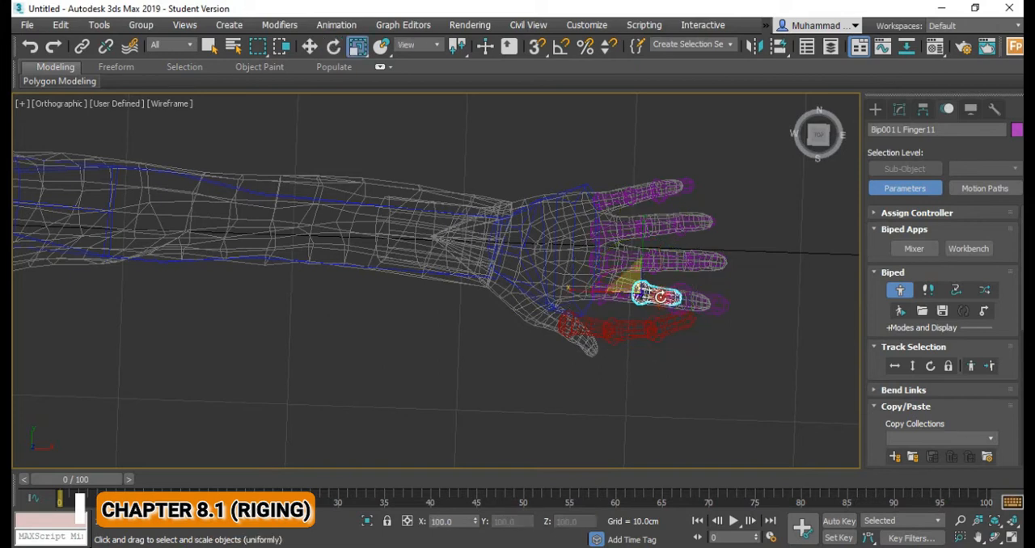
pyautogui.moveTo(637, 282); pyautogui.dragTo(639, 292)
pyautogui.click(670, 299)
pyautogui.moveTo(668, 298); pyautogui.dragTo(665, 302)
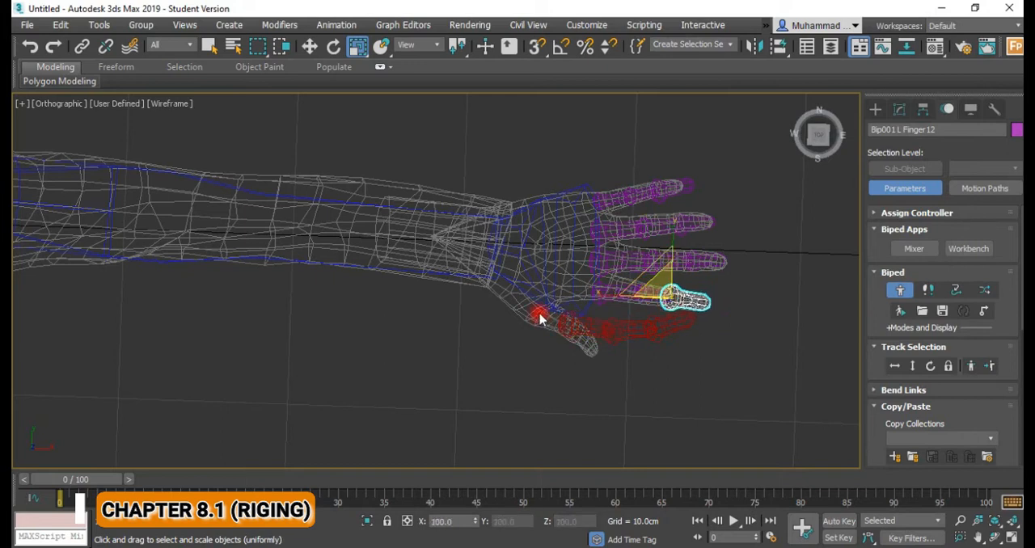
# Rotate the left thumb's base bone outward and move it back to the root of the thumb mesh.
pyautogui.click(579, 327)
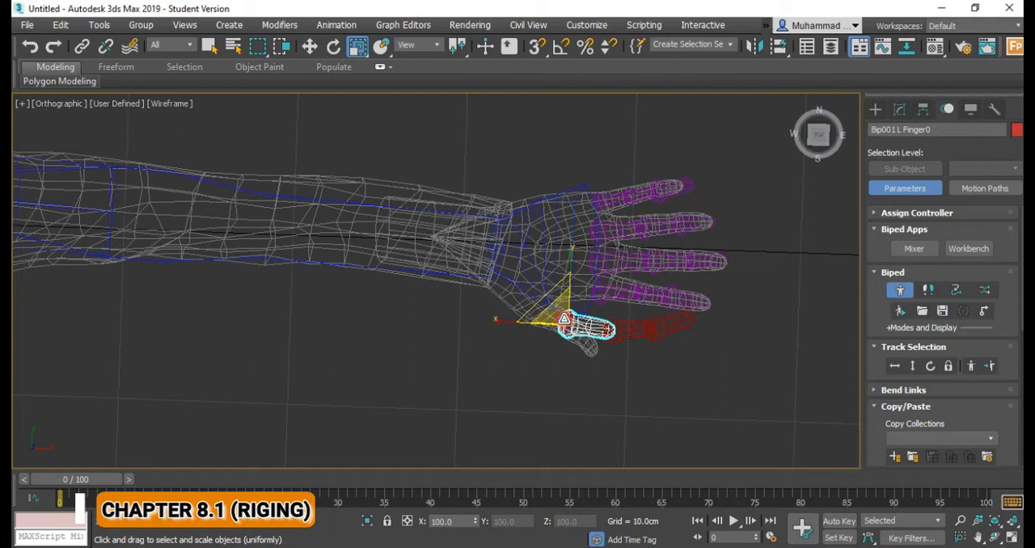
pyautogui.press('e')
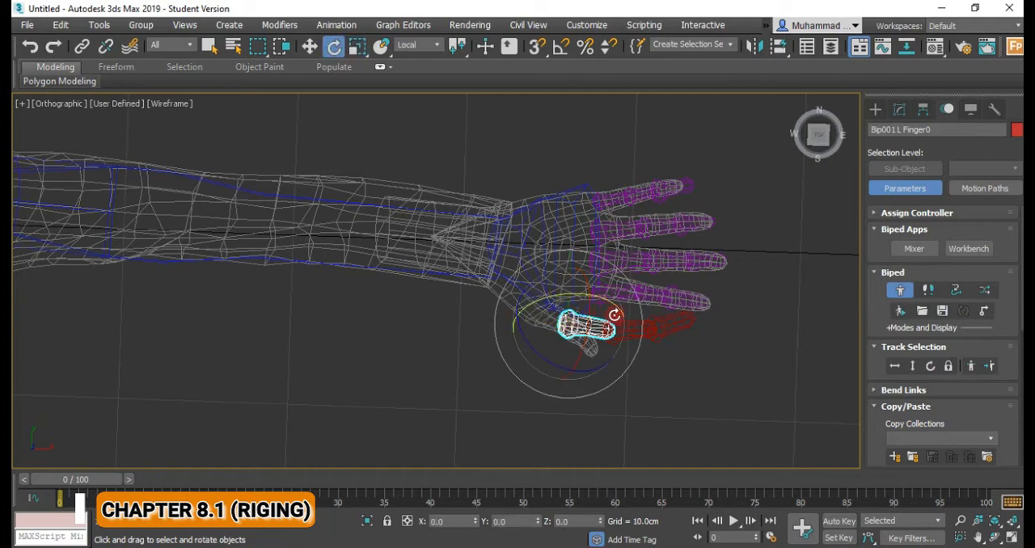
pyautogui.moveTo(604, 367); pyautogui.dragTo(544, 368)
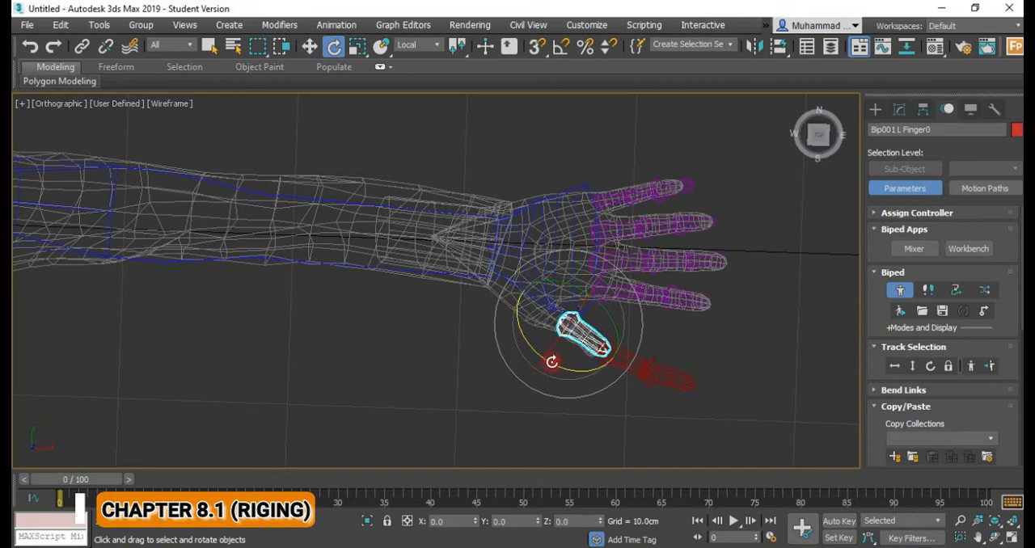
pyautogui.press('w')
pyautogui.moveTo(583, 305); pyautogui.dragTo(603, 318)
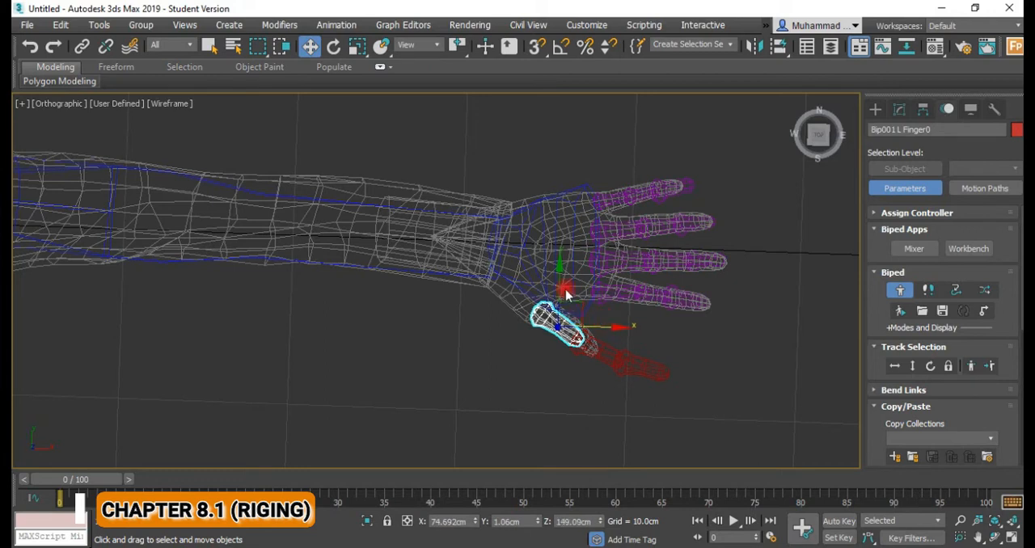
pyautogui.moveTo(560, 291)
pyautogui.mouseDown()
pyautogui.moveTo(548, 282)
pyautogui.moveTo(573, 297)
pyautogui.mouseUp()
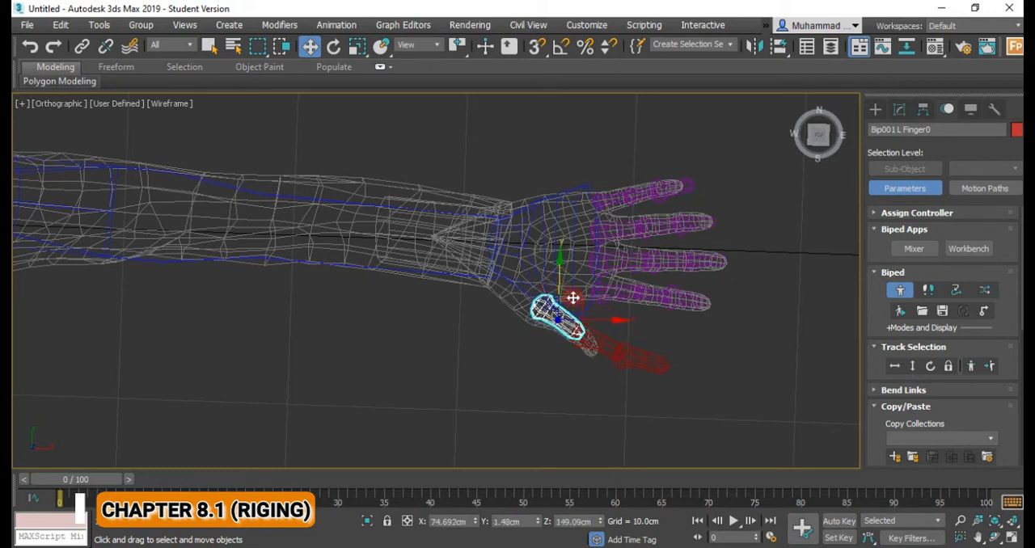
pyautogui.moveTo(615, 322); pyautogui.dragTo(536, 287)
# Scale the left thumb's bones shorter and rotate the tip bone to follow the thumb mesh in the top view.
pyautogui.press('e')
pyautogui.press('r')
pyautogui.moveTo(519, 292); pyautogui.dragTo(564, 395)
pyautogui.click(559, 324)
pyautogui.click(593, 333)
pyautogui.press('e')
pyautogui.moveTo(580, 317); pyautogui.dragTo(671, 302, button='middle')
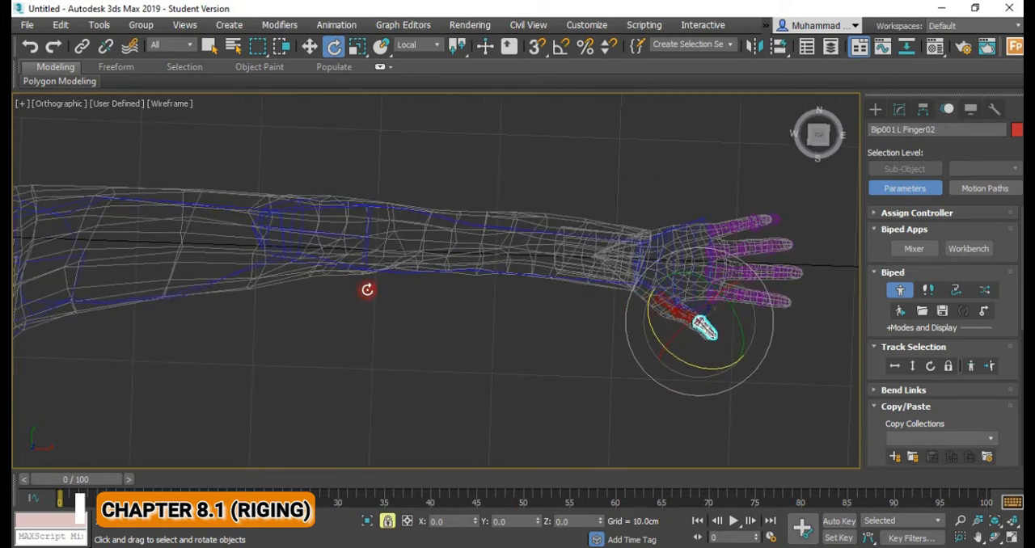
# Examine how the left thumb bones sit against the thumb mesh from the front and from angled views.
pyautogui.press('t')
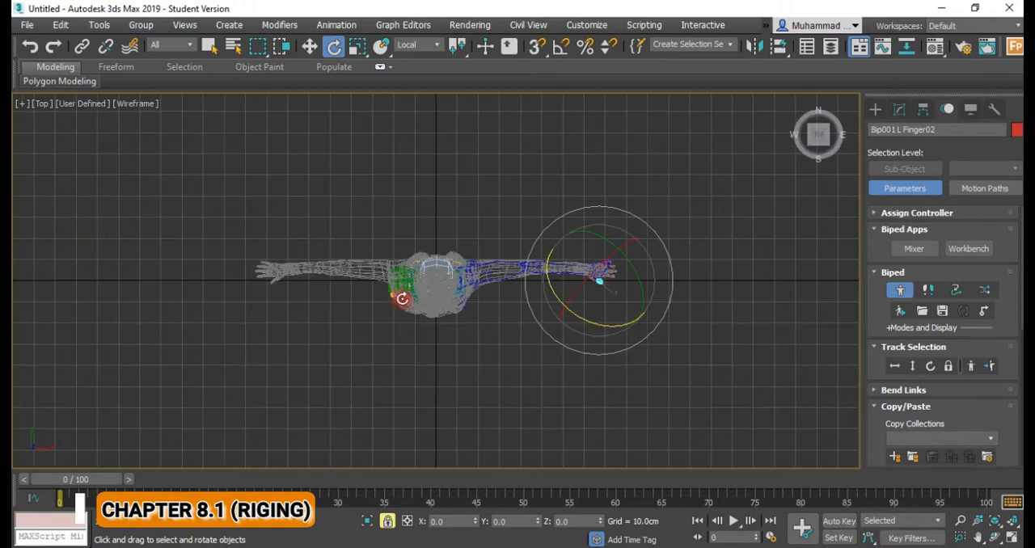
pyautogui.press('f')
pyautogui.moveTo(771, 343); pyautogui.dragTo(670, 340, button='middle')
pyautogui.scroll(2, 525, 315)
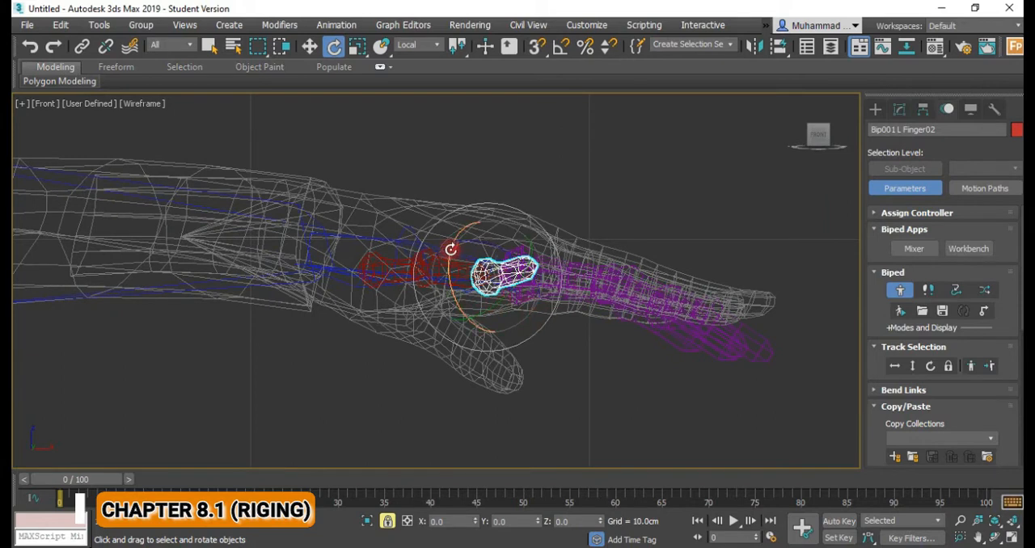
pyautogui.moveTo(451, 252); pyautogui.dragTo(451, 257)
pyautogui.moveTo(539, 304)
pyautogui.keyDown('alt'); pyautogui.mouseDown(button='middle')
pyautogui.moveTo(536, 296)
pyautogui.moveTo(545, 331)
pyautogui.moveTo(532, 304)
pyautogui.mouseUp(button='middle'); pyautogui.keyUp('alt')
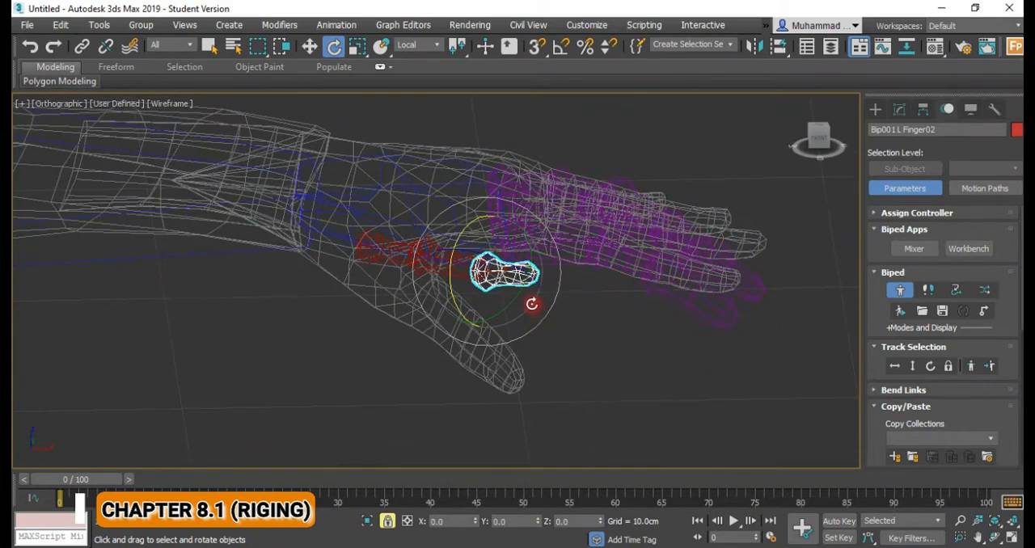
pyautogui.moveTo(516, 296); pyautogui.dragTo(491, 314)
pyautogui.keyDown('alt'); pyautogui.moveTo(405, 260); pyautogui.dragTo(438, 280, button='middle'); pyautogui.keyUp('alt')
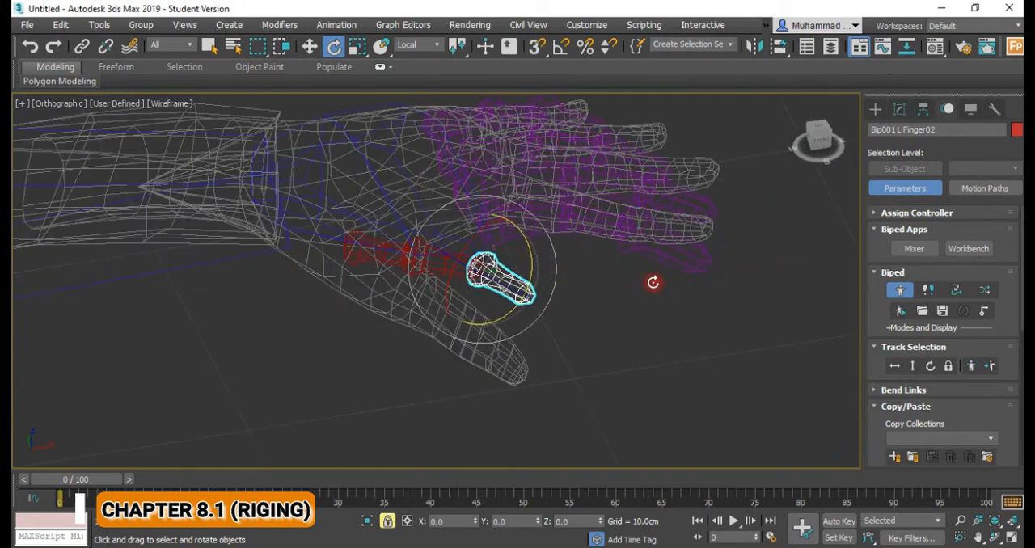
pyautogui.rightClick(621, 286)
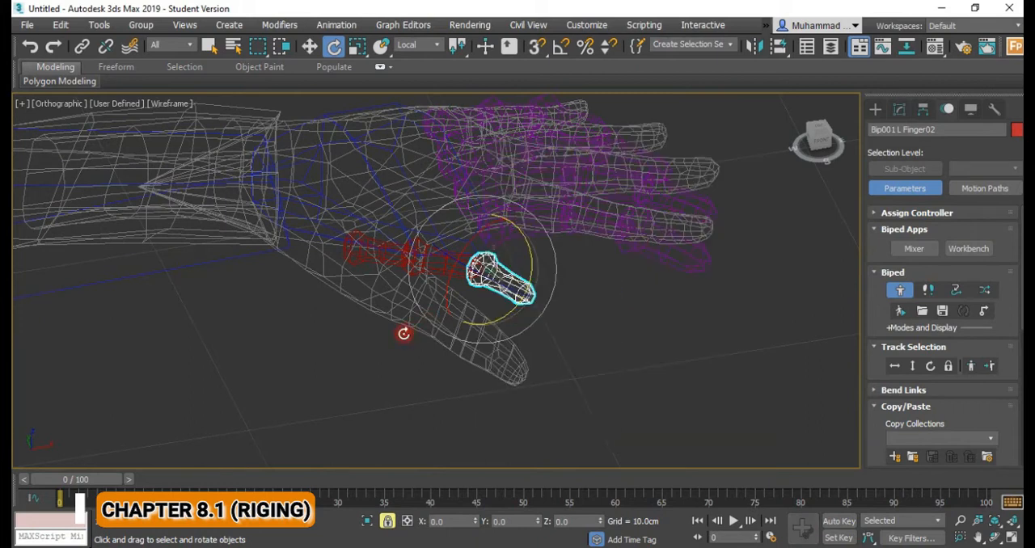
pyautogui.press('w')
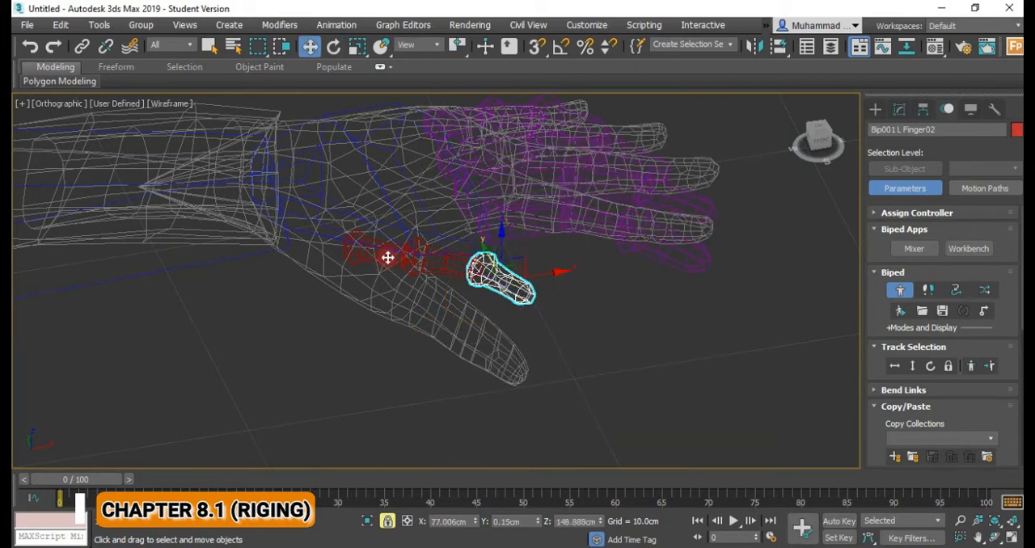
pyautogui.keyDown('alt'); pyautogui.moveTo(494, 278); pyautogui.dragTo(527, 325, button='middle'); pyautogui.keyUp('alt')
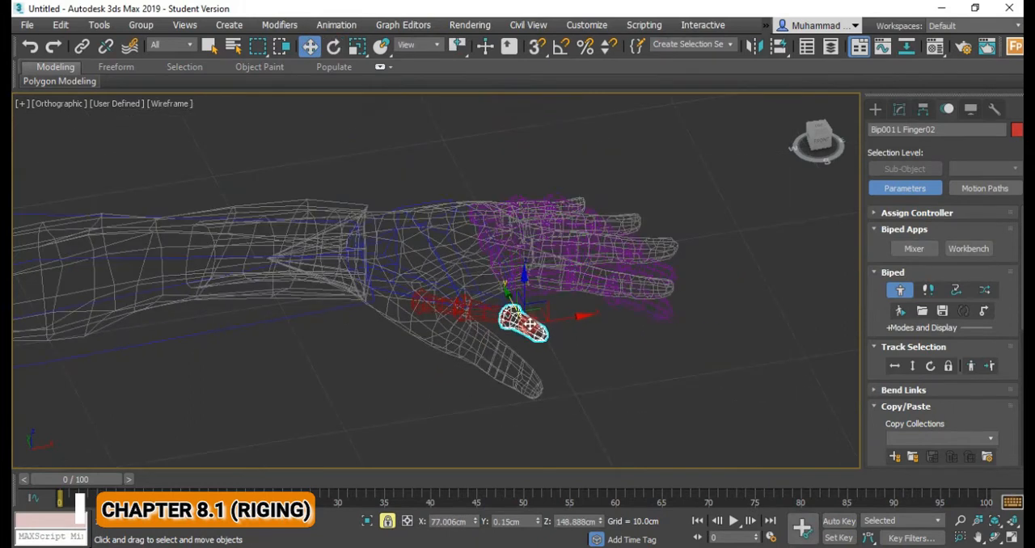
pyautogui.press('t')
pyautogui.scroll(-3, 496, 312)
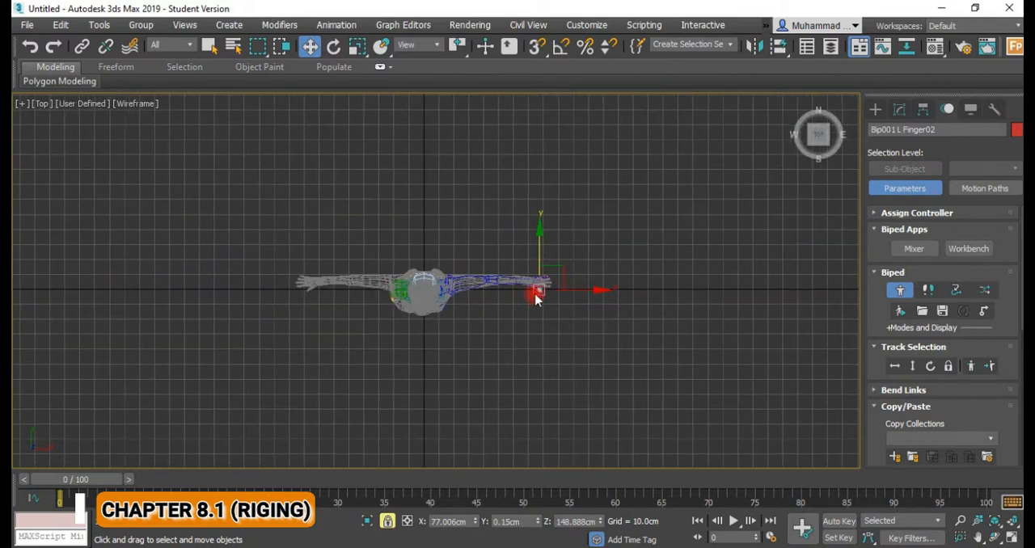
pyautogui.hotkey('ctrl', 's')
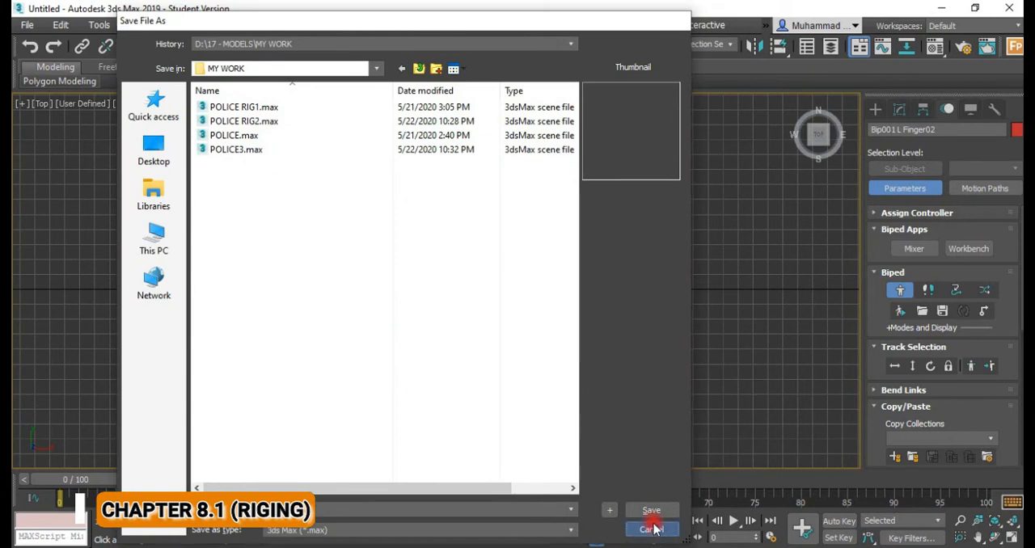
pyautogui.click(654, 529)
pyautogui.scroll(10, 520, 311)
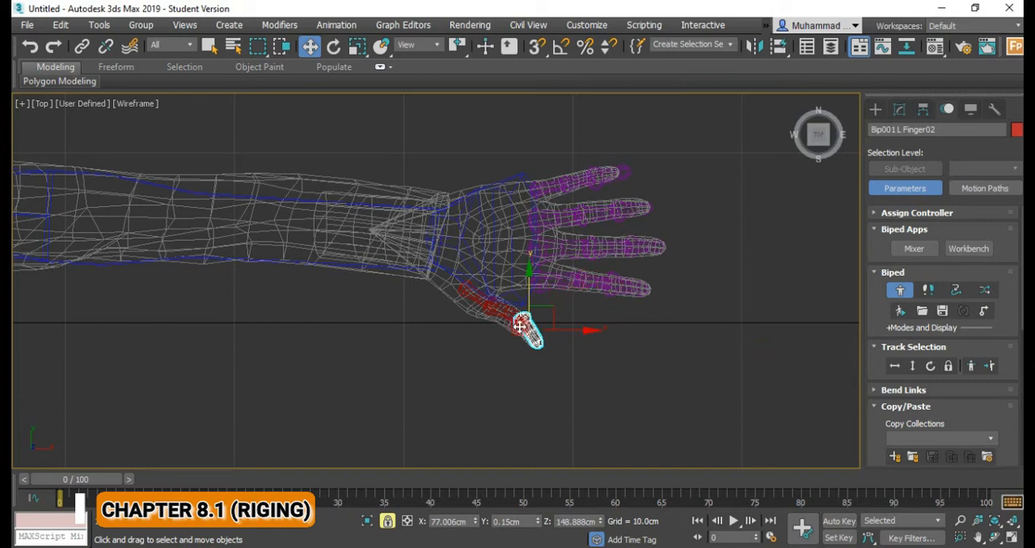
# Rotate the left thumb's base bone downward from the front view so the thumb chain points along the thumb mesh.
pyautogui.press('f')
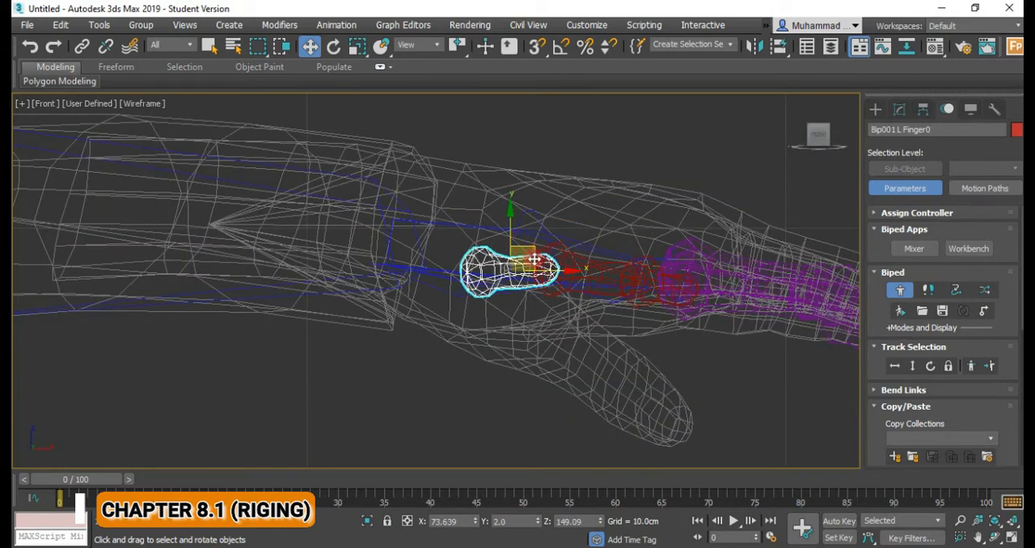
pyautogui.press('e')
pyautogui.moveTo(526, 245); pyautogui.dragTo(522, 295)
pyautogui.keyDown('alt'); pyautogui.moveTo(522, 295); pyautogui.dragTo(543, 317, button='middle'); pyautogui.keyUp('alt')
pyautogui.moveTo(480, 316); pyautogui.dragTo(486, 313)
# Rotate the left thumb's middle bone downward toward the thumb mesh, starting in the front view.
pyautogui.click(570, 323)
pyautogui.moveTo(570, 323); pyautogui.dragTo(591, 346)
pyautogui.keyDown('alt'); pyautogui.moveTo(591, 346); pyautogui.dragTo(484, 300, button='middle'); pyautogui.keyUp('alt')
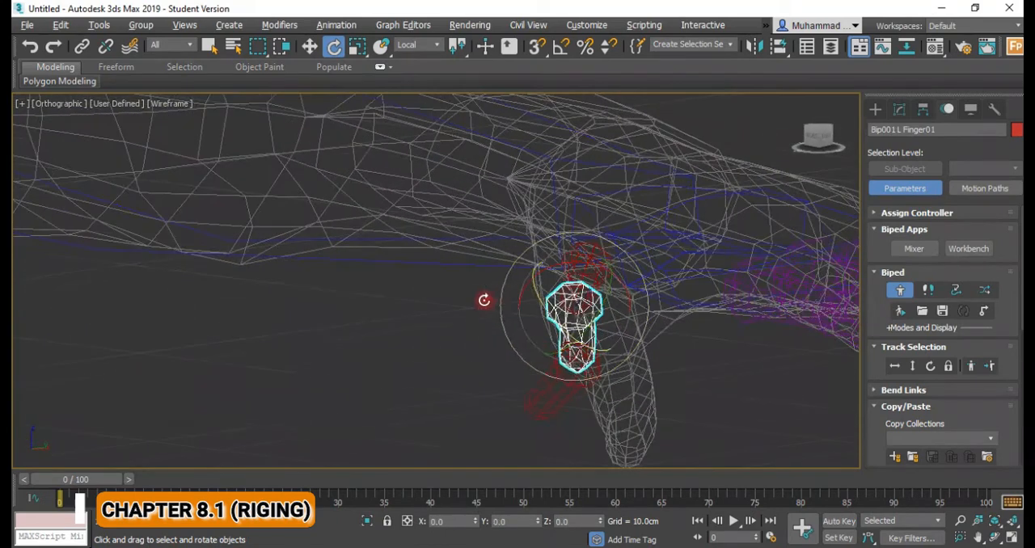
# Rotate the left thumb's tip bone from an angled view so it points toward the end of the thumb mesh.
pyautogui.click(540, 406)
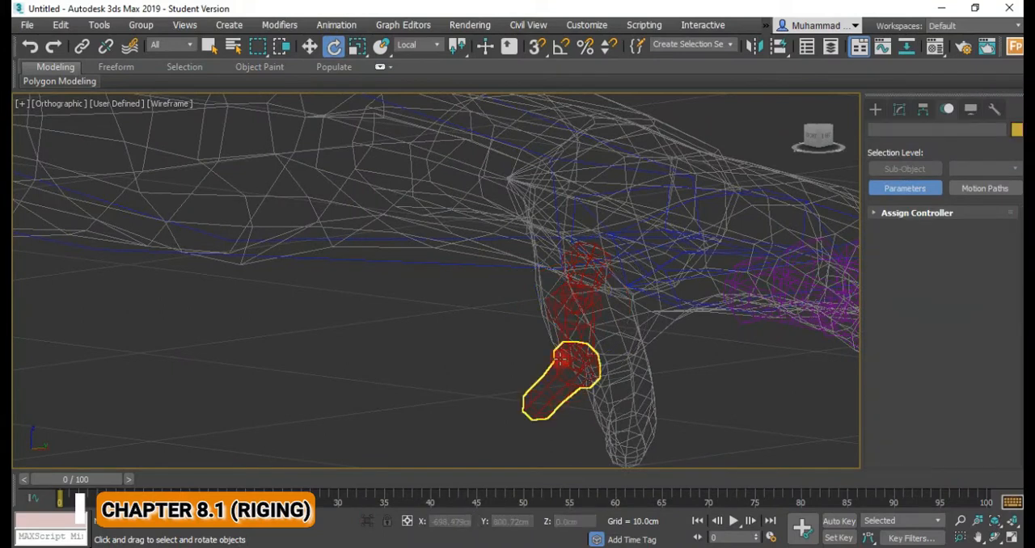
pyautogui.click(574, 346)
pyautogui.keyDown('alt'); pyautogui.moveTo(574, 346); pyautogui.dragTo(593, 402, button='middle'); pyautogui.keyUp('alt')
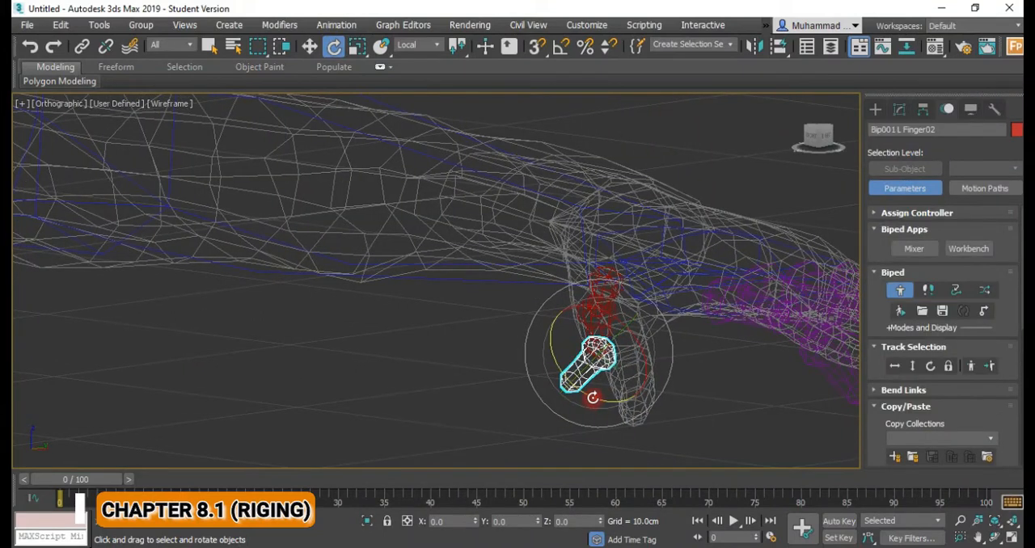
pyautogui.moveTo(698, 420); pyautogui.dragTo(686, 421)
pyautogui.keyDown('alt'); pyautogui.moveTo(599, 331); pyautogui.dragTo(616, 354, button='middle'); pyautogui.keyUp('alt')
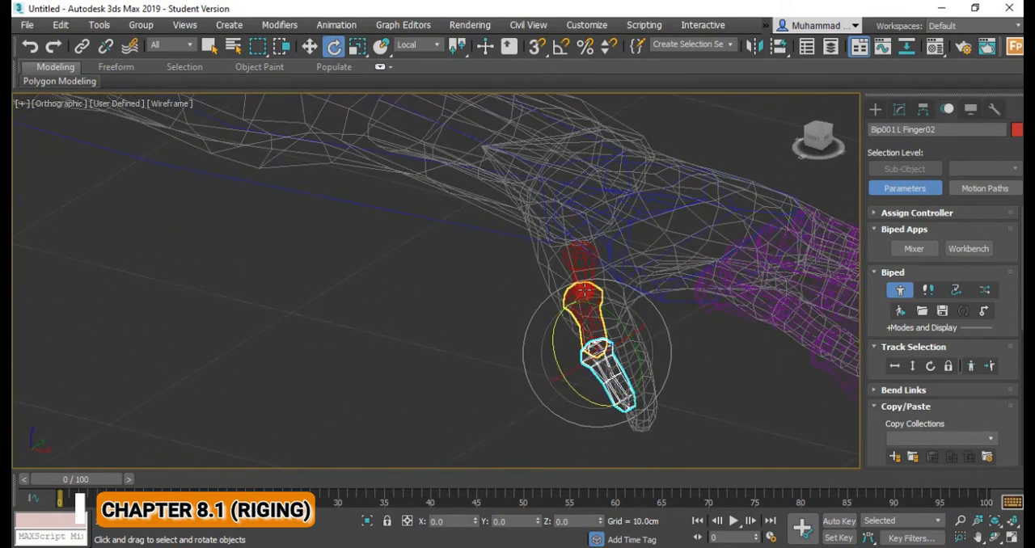
# Rotate the left thumb's middle bone, and turn the tip bone about 22 degrees upward in the front view, to follow the thumb mesh.
pyautogui.click(584, 293)
pyautogui.moveTo(548, 291); pyautogui.dragTo(562, 306)
pyautogui.keyDown('alt'); pyautogui.moveTo(563, 306); pyautogui.dragTo(661, 278, button='middle'); pyautogui.keyUp('alt')
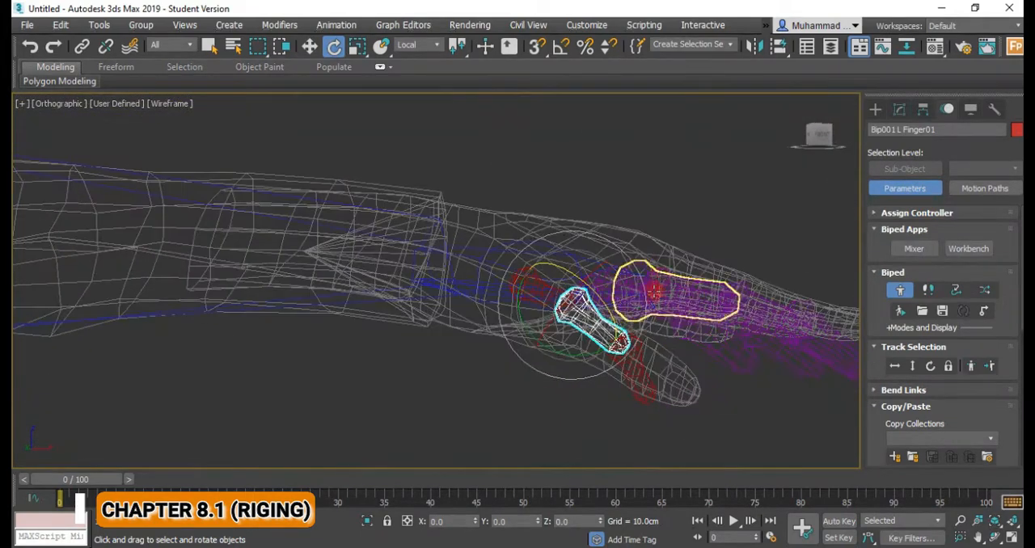
pyautogui.press('f')
pyautogui.click(594, 362)
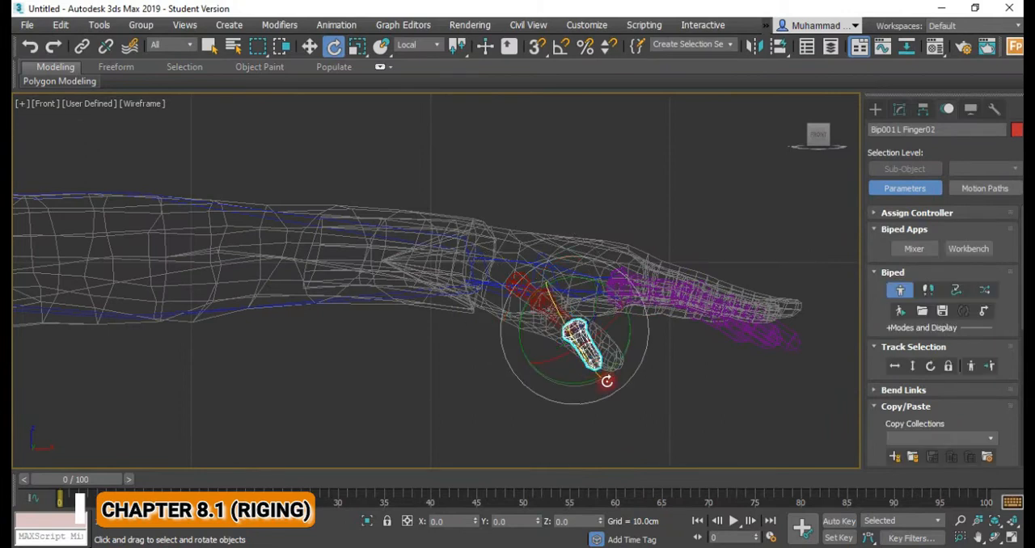
pyautogui.moveTo(596, 377); pyautogui.dragTo(626, 362)
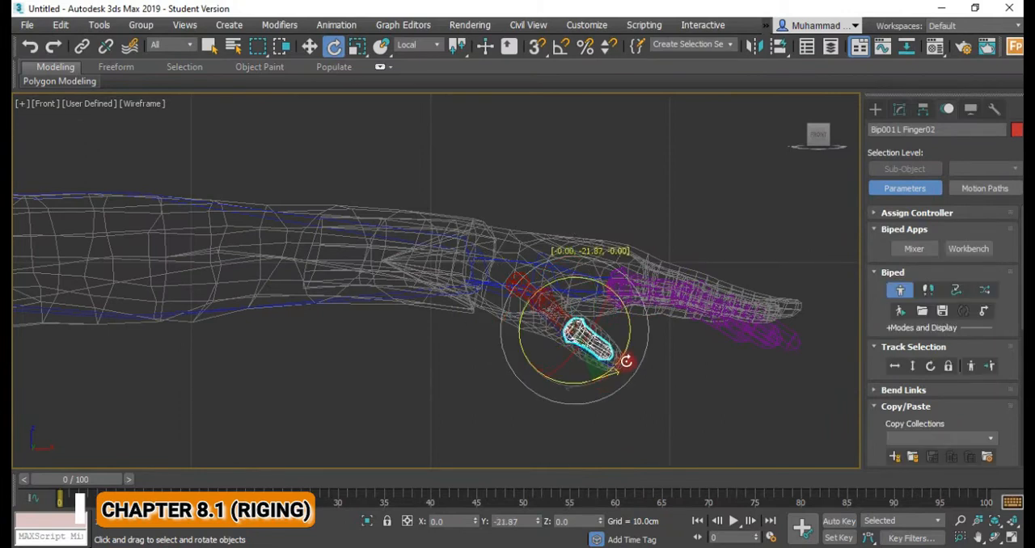
pyautogui.scroll(-1, 543, 332)
pyautogui.scroll(1, 667, 336)
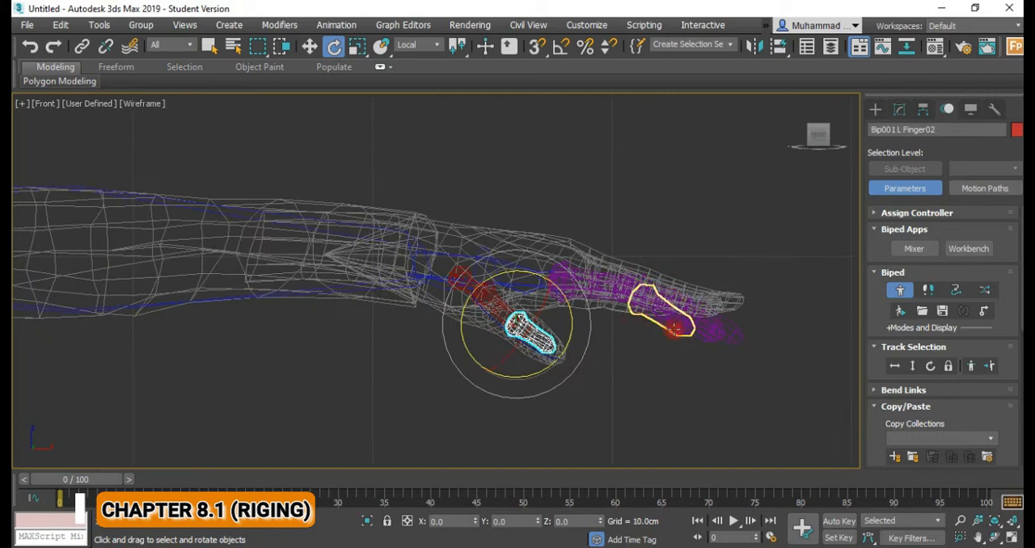
# Rotate the outer bones of the left little, ring and middle fingers upward in the front view to lie along the finger meshes.
pyautogui.click(669, 328)
pyautogui.moveTo(698, 303); pyautogui.dragTo(700, 276)
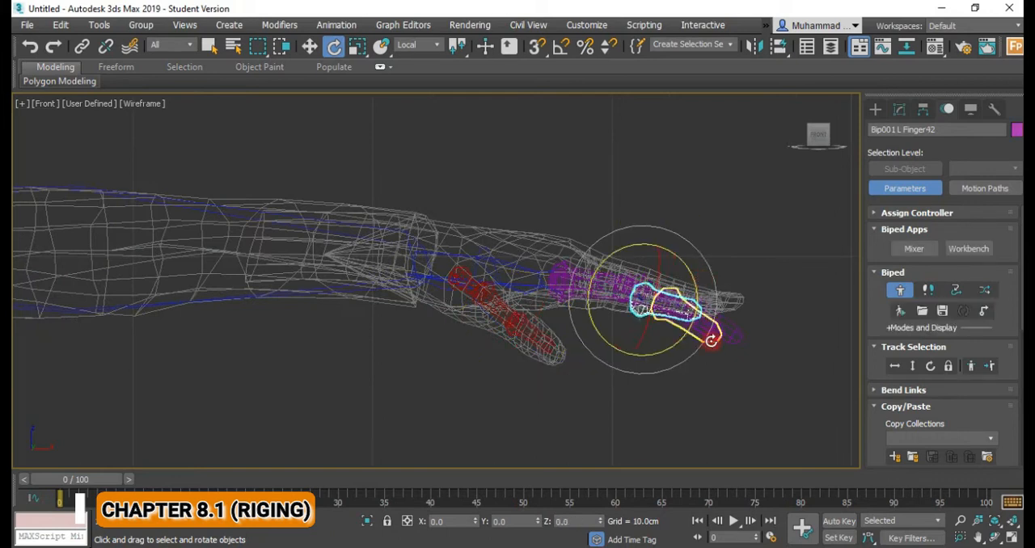
pyautogui.click(715, 333)
pyautogui.moveTo(718, 318); pyautogui.dragTo(719, 283)
pyautogui.click(719, 340)
pyautogui.moveTo(729, 322); pyautogui.dragTo(732, 282)
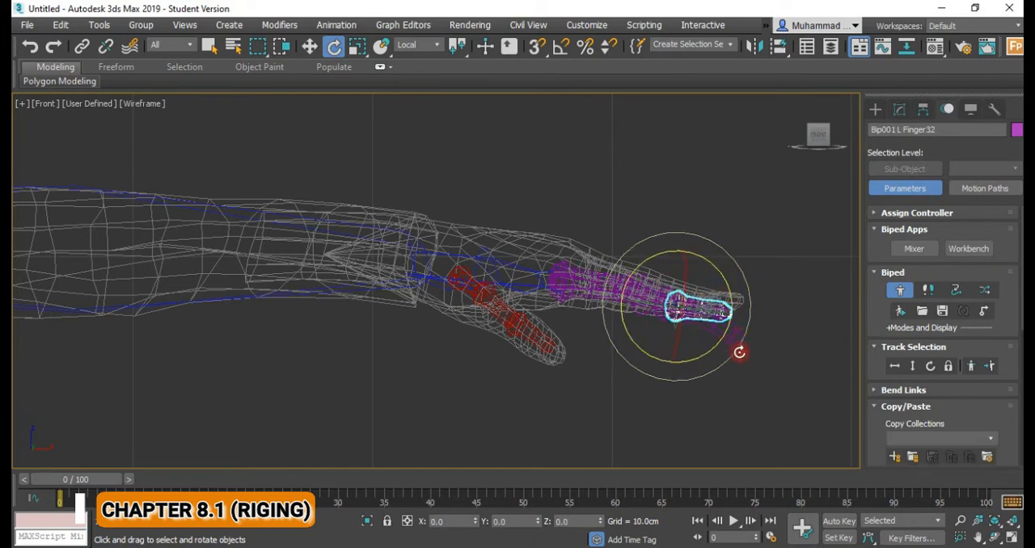
pyautogui.click(739, 340)
pyautogui.moveTo(742, 326); pyautogui.dragTo(717, 253)
pyautogui.scroll(-6, 718, 322)
pyautogui.scroll(-5, 509, 355)
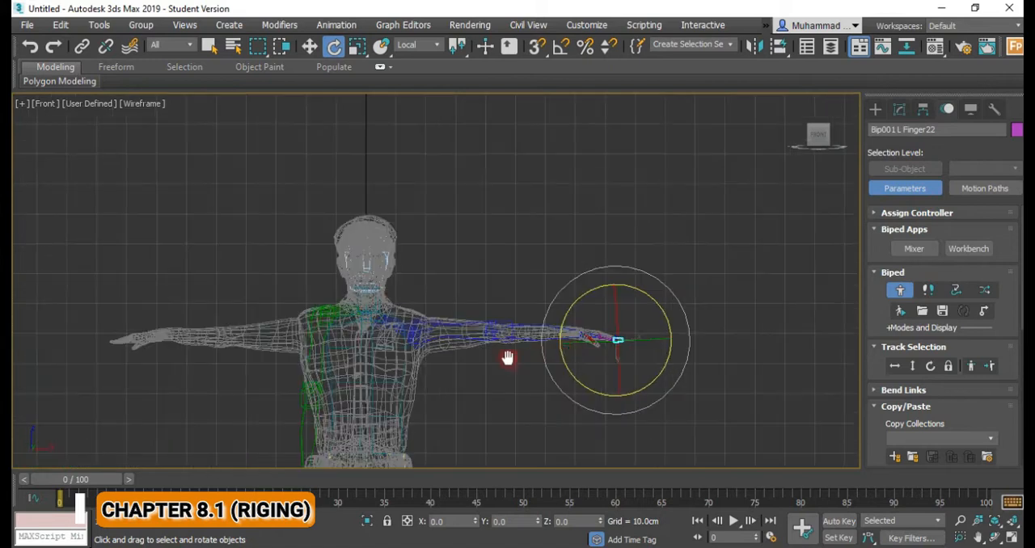
# Rotate the left foot bone slightly in the front view to line it up with the shoe mesh.
pyautogui.click(437, 308)
pyautogui.scroll(-4, 467, 248)
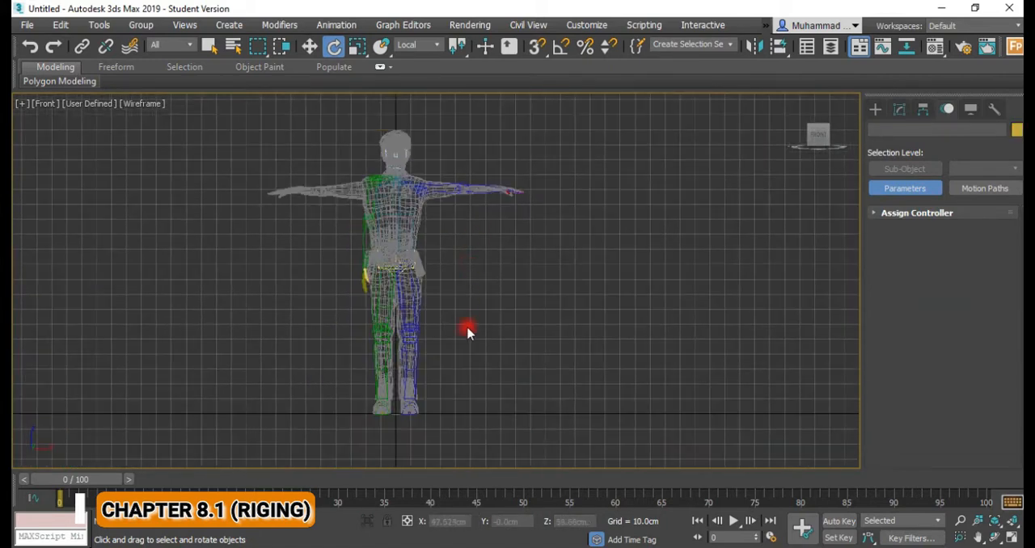
pyautogui.scroll(5, 429, 339)
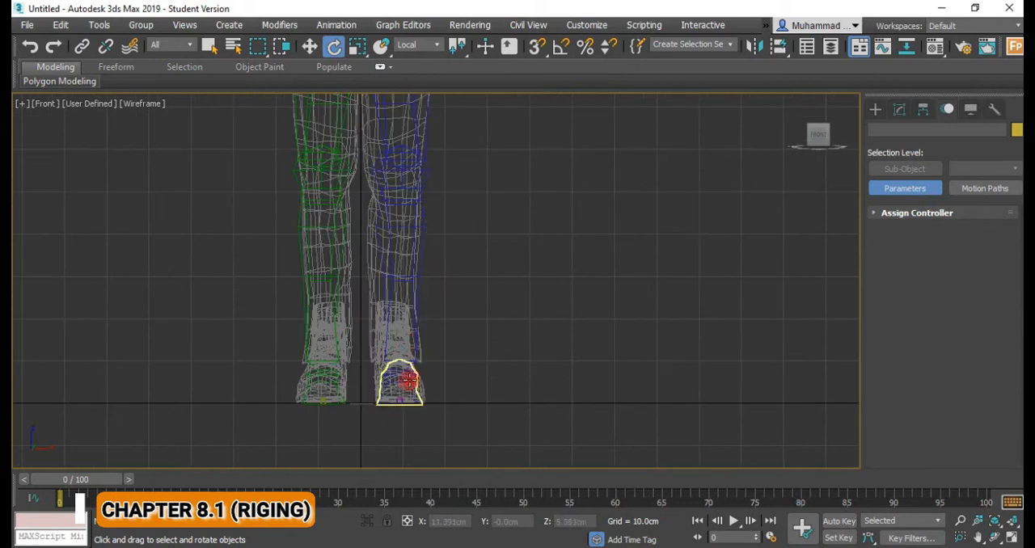
pyautogui.click(413, 370)
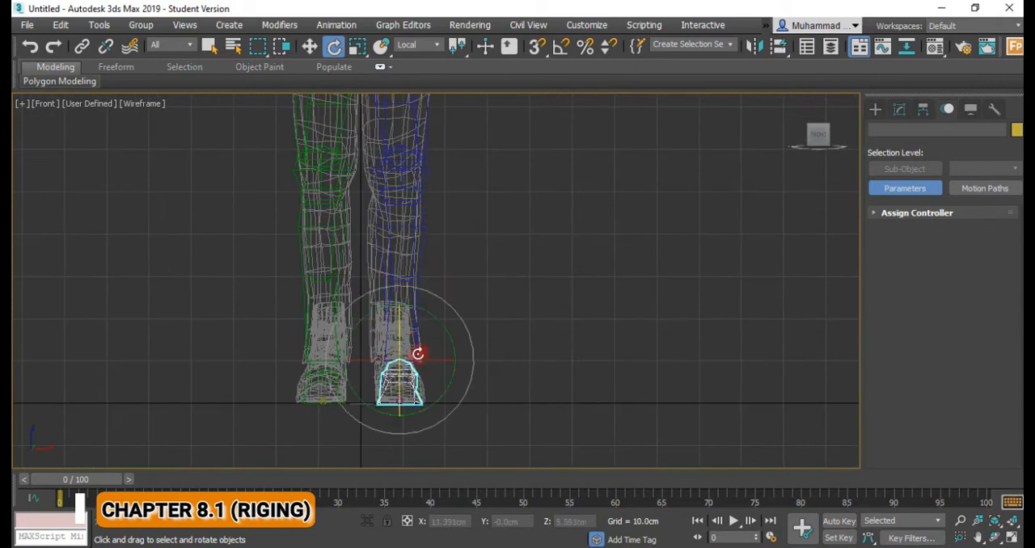
pyautogui.scroll(3, 416, 358)
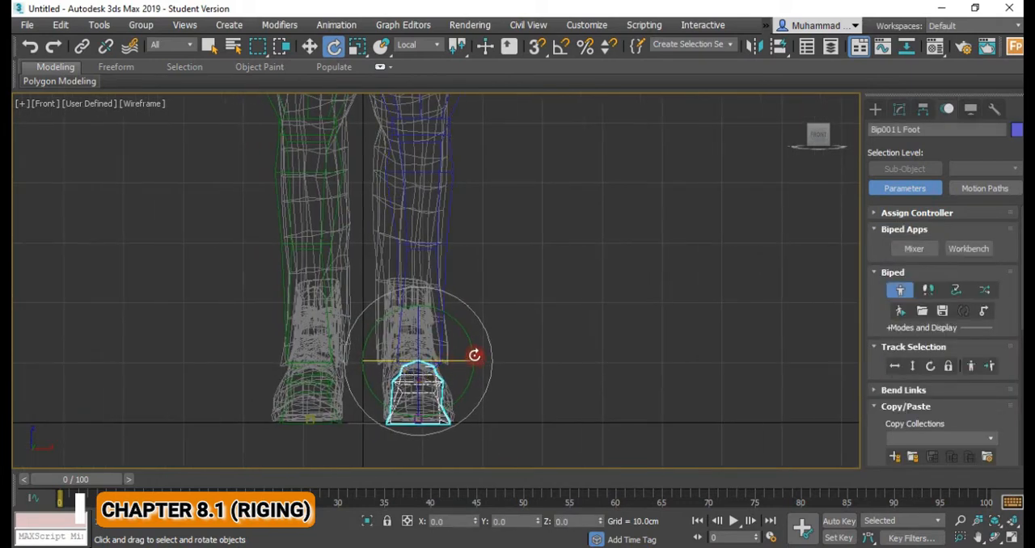
pyautogui.moveTo(474, 355); pyautogui.dragTo(440, 377)
pyautogui.moveTo(367, 335); pyautogui.dragTo(371, 331)
# Move the left calf bone inward in the front view to centre its lower end over the boot mesh.
pyautogui.click(444, 287)
pyautogui.moveTo(449, 289); pyautogui.dragTo(448, 397, button='middle')
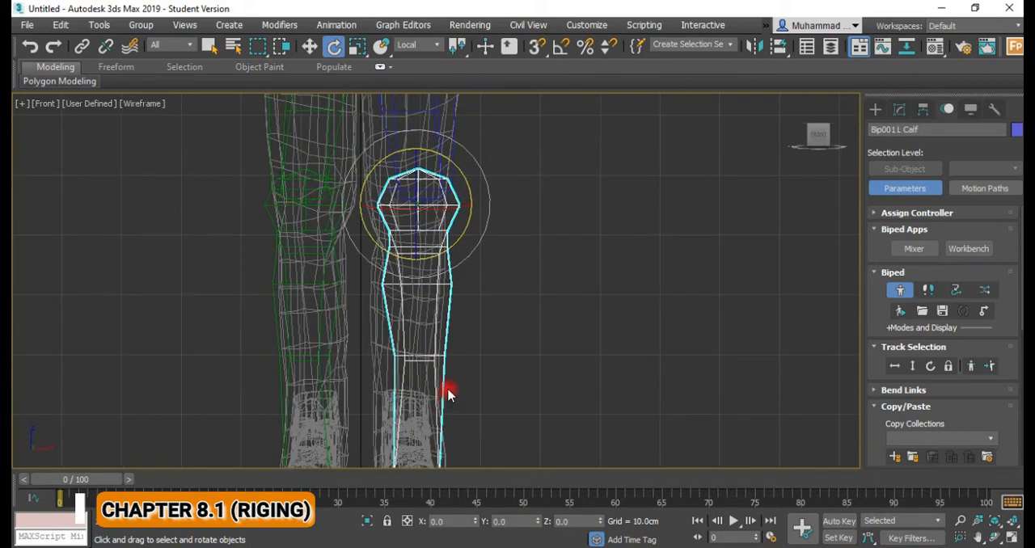
pyautogui.press('w')
pyautogui.moveTo(461, 329); pyautogui.dragTo(446, 324)
pyautogui.moveTo(446, 324); pyautogui.dragTo(498, 231, button='middle')
# Move the left foot bone outward to about X 7.86 cm and rotate it slightly to fit the shoe mesh.
pyautogui.click(459, 387)
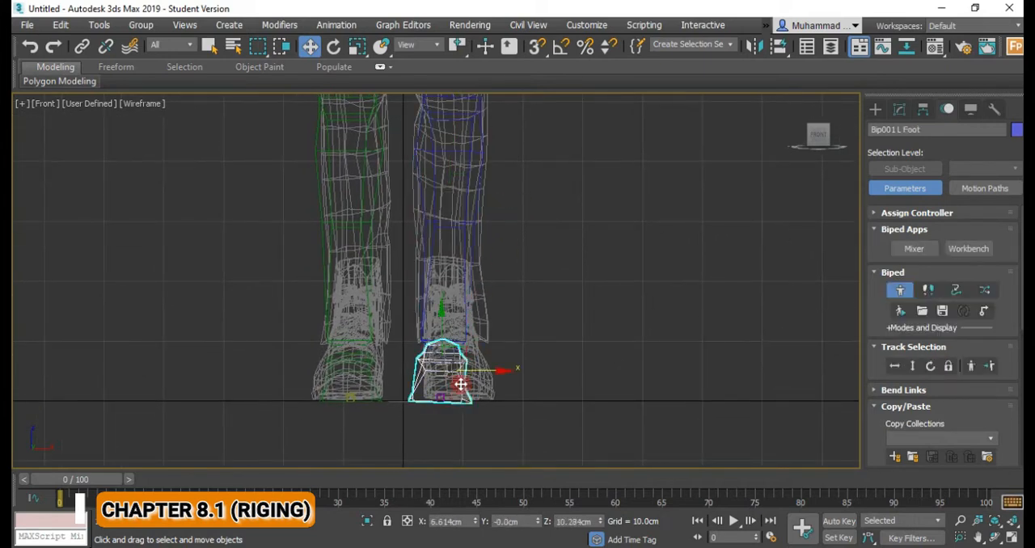
pyautogui.moveTo(484, 372)
pyautogui.mouseDown()
pyautogui.moveTo(499, 369)
pyautogui.moveTo(489, 369)
pyautogui.mouseUp()
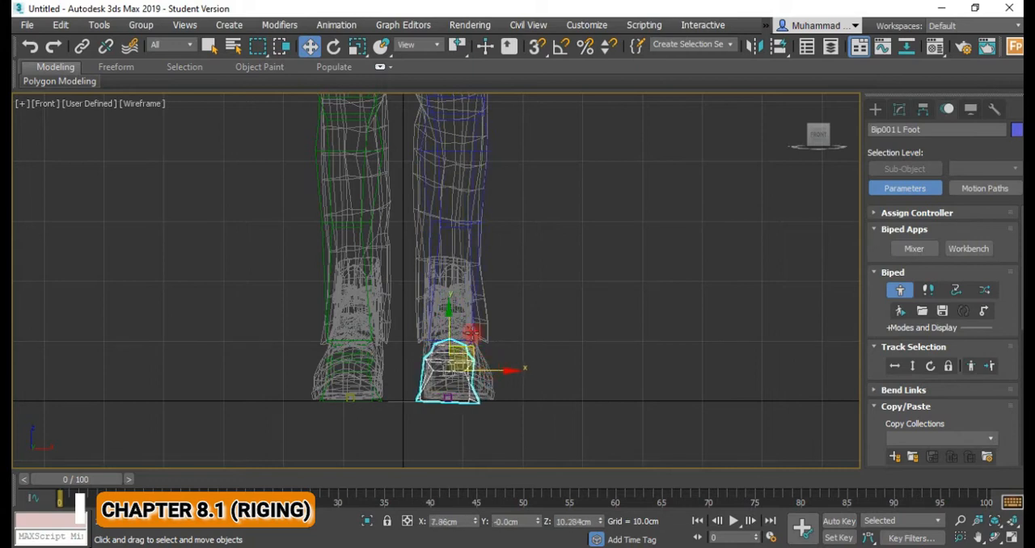
pyautogui.click(467, 353)
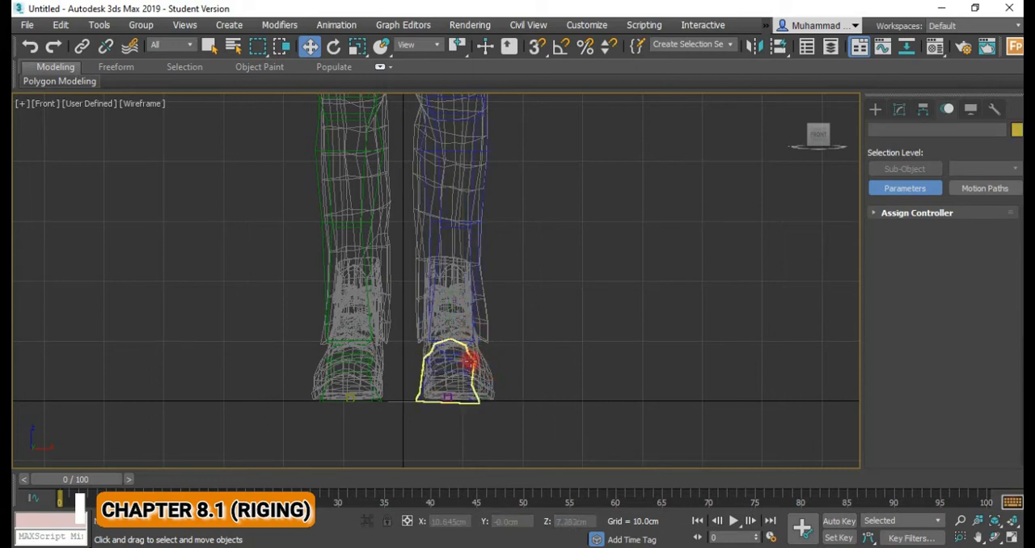
pyautogui.click(471, 363)
pyautogui.click(467, 354)
pyautogui.press('e')
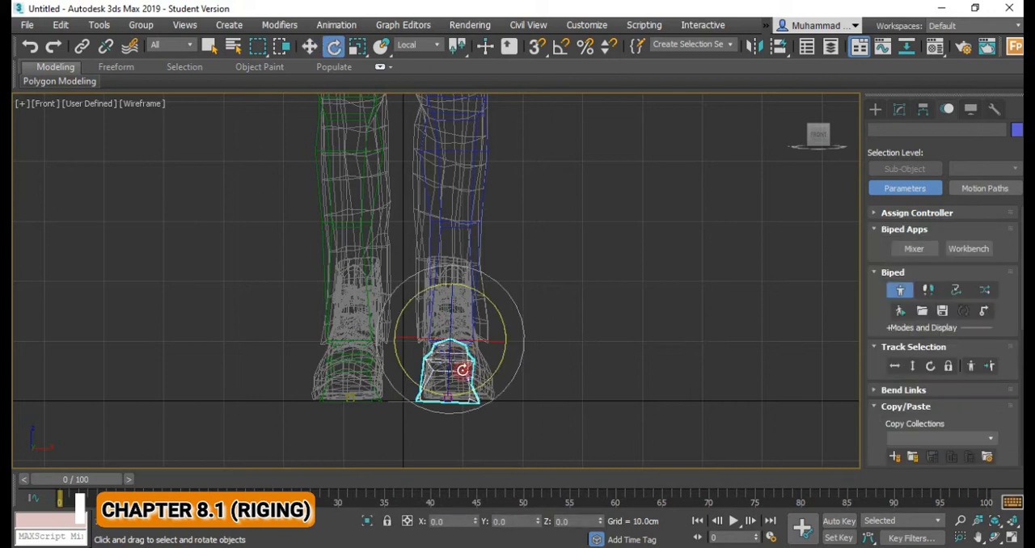
pyautogui.moveTo(474, 386)
pyautogui.mouseDown()
pyautogui.moveTo(490, 383)
pyautogui.moveTo(481, 380)
pyautogui.mouseUp()
# Rotate the left thigh bone inward by about 1.8 degrees in the front view to follow the upper leg mesh.
pyautogui.scroll(-2, 465, 345)
pyautogui.moveTo(465, 331); pyautogui.dragTo(460, 445, button='middle')
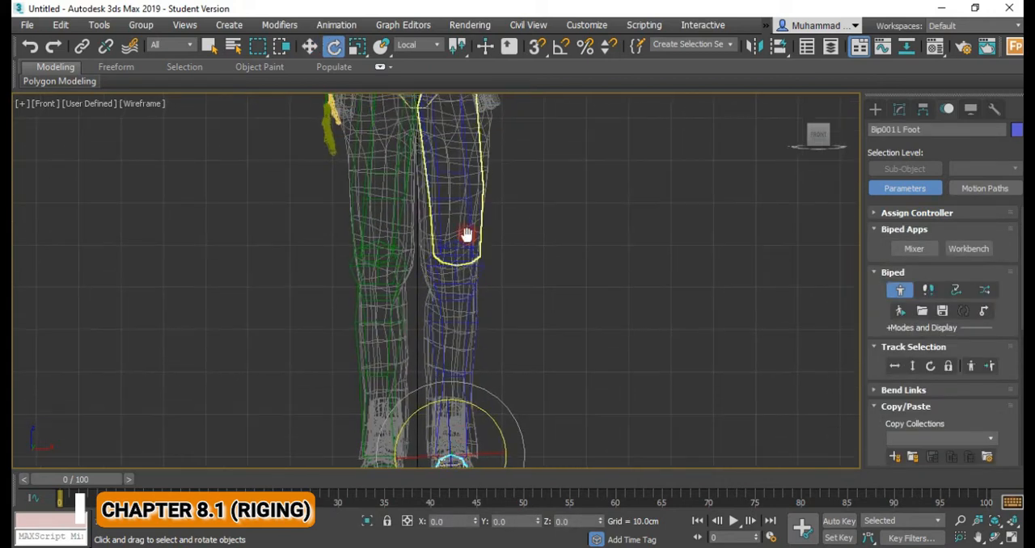
pyautogui.moveTo(467, 234); pyautogui.dragTo(461, 365, button='middle')
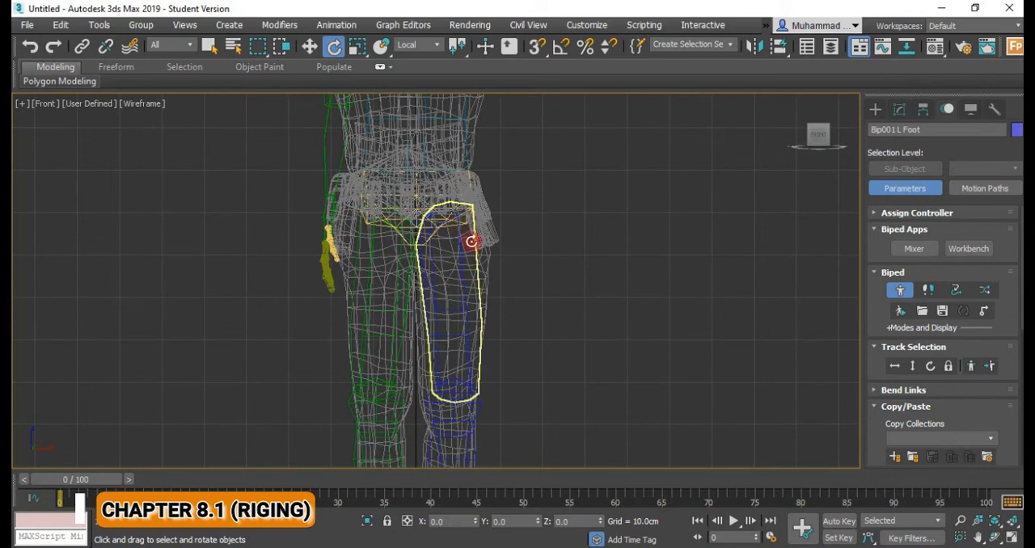
pyautogui.click(470, 239)
pyautogui.moveTo(466, 376); pyautogui.dragTo(453, 289, button='middle')
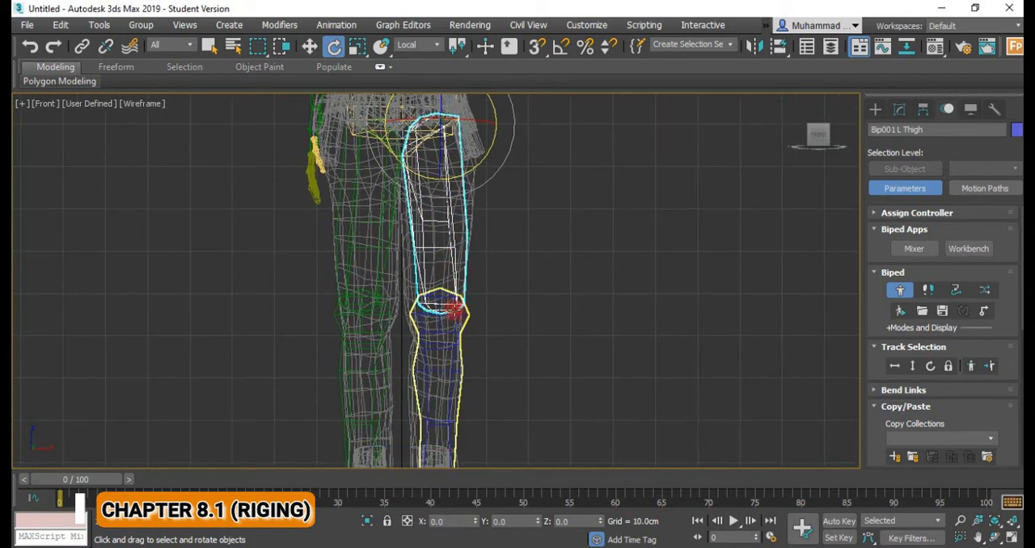
pyautogui.moveTo(491, 147); pyautogui.dragTo(494, 150)
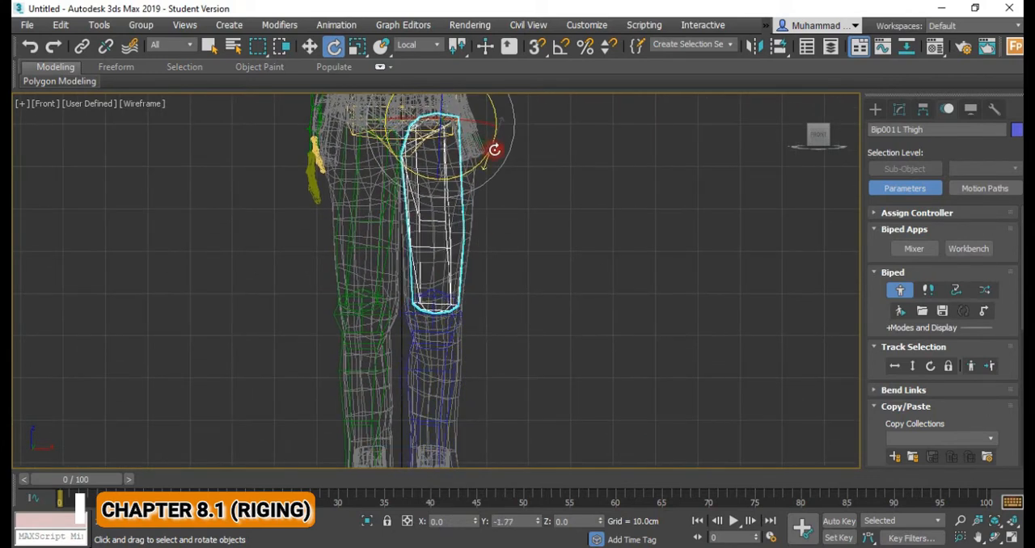
pyautogui.moveTo(485, 275); pyautogui.dragTo(460, 210, button='middle')
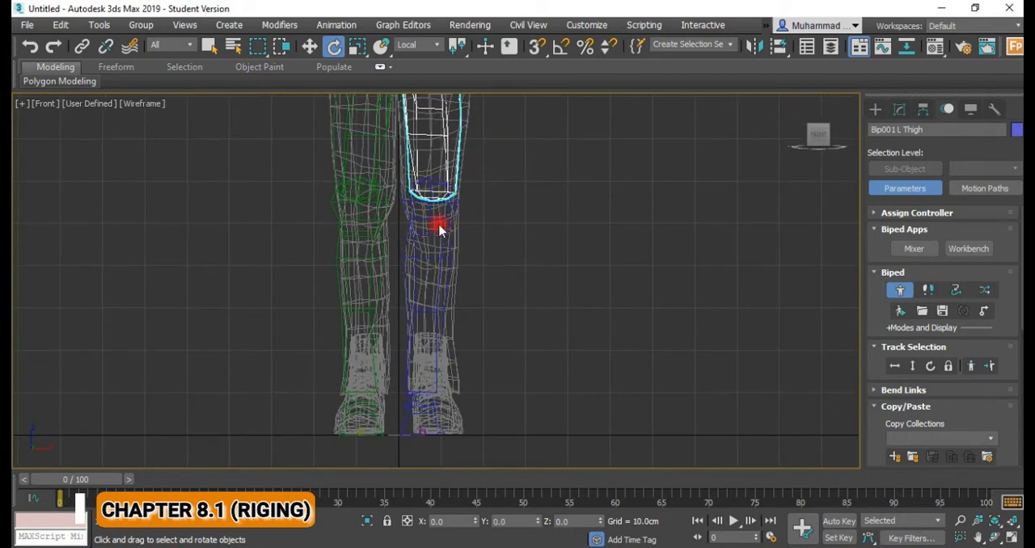
# Try to rotate the left calf bone sideways at the knee to line it up with the lower leg mesh.
pyautogui.click(455, 225)
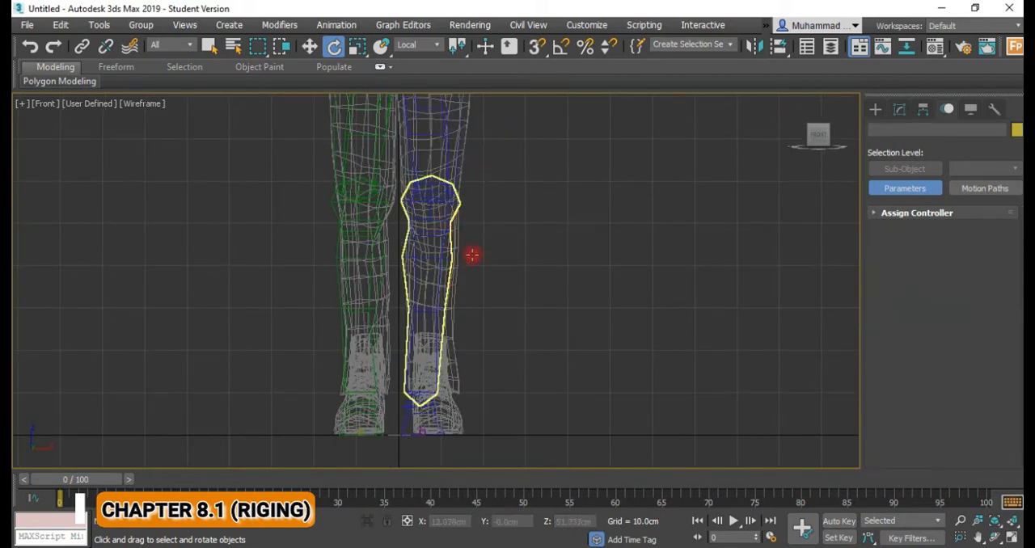
pyautogui.click(455, 254)
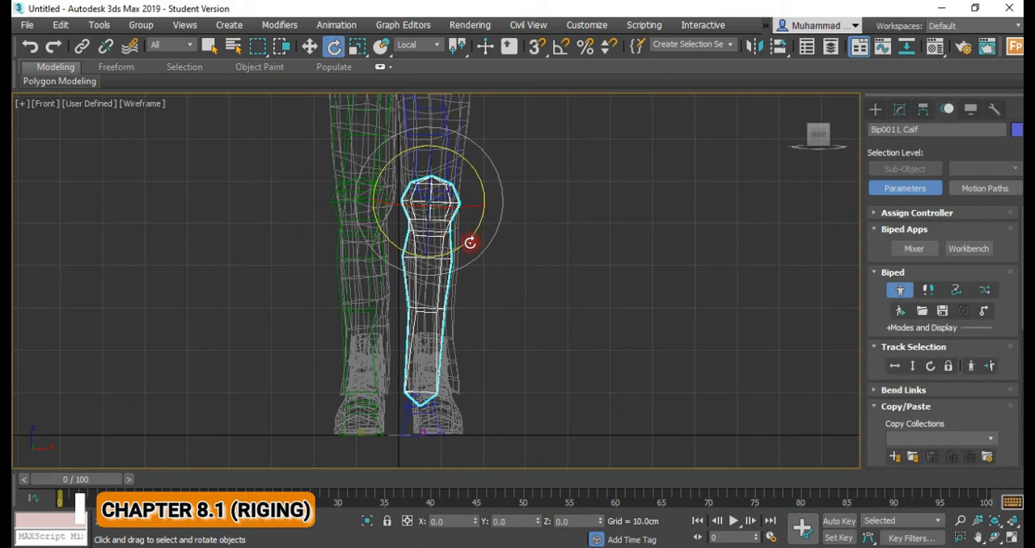
pyautogui.moveTo(484, 204); pyautogui.dragTo(483, 160)
pyautogui.hotkey('ctrl', 'z')
pyautogui.moveTo(475, 227); pyautogui.dragTo(485, 211)
pyautogui.keyDown('alt'); pyautogui.moveTo(438, 269); pyautogui.dragTo(431, 291, button='middle'); pyautogui.keyUp('alt')
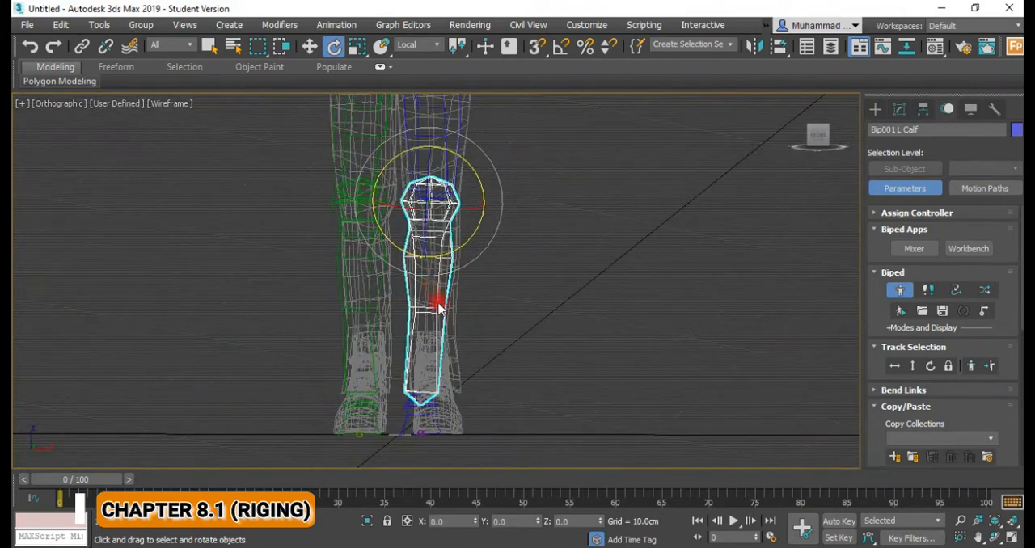
pyautogui.click(432, 346)
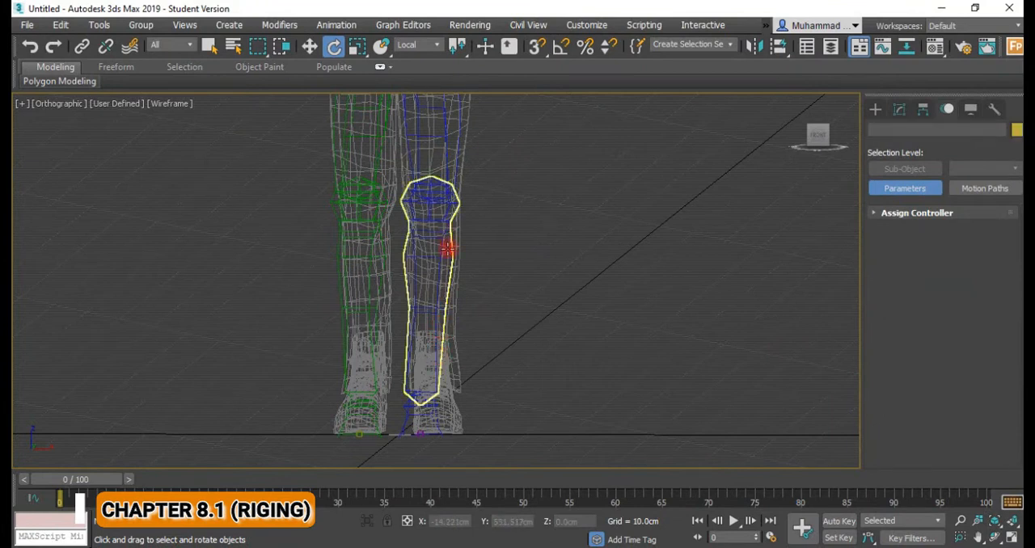
pyautogui.click(449, 247)
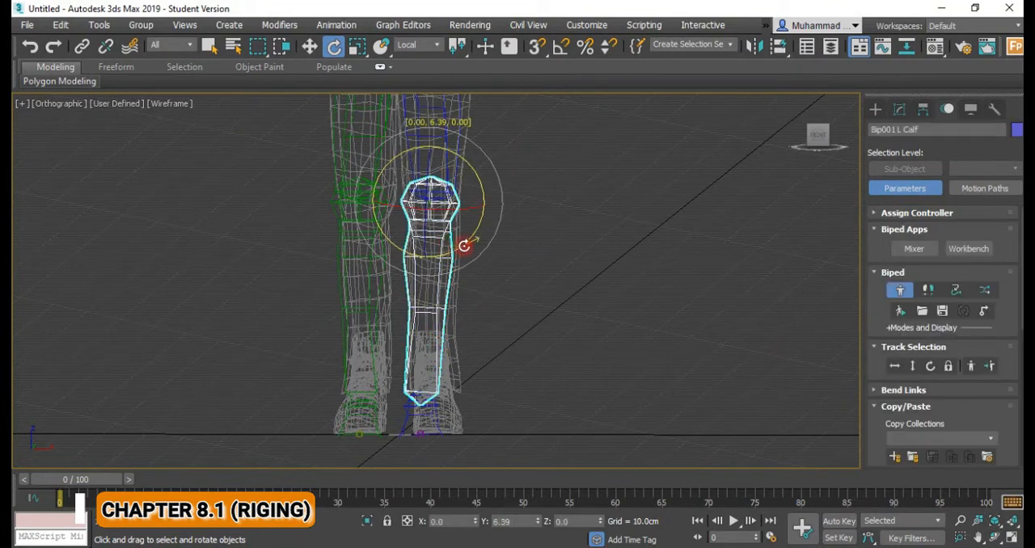
pyautogui.moveTo(458, 270)
pyautogui.mouseDown()
pyautogui.moveTo(474, 259)
pyautogui.moveTo(460, 279)
pyautogui.mouseUp()
pyautogui.moveTo(423, 234); pyautogui.dragTo(426, 242)
pyautogui.moveTo(426, 242)
pyautogui.keyDown('alt'); pyautogui.mouseDown(button='middle')
pyautogui.moveTo(383, 239)
pyautogui.moveTo(453, 239)
pyautogui.moveTo(435, 237)
pyautogui.mouseUp(button='middle'); pyautogui.keyUp('alt')
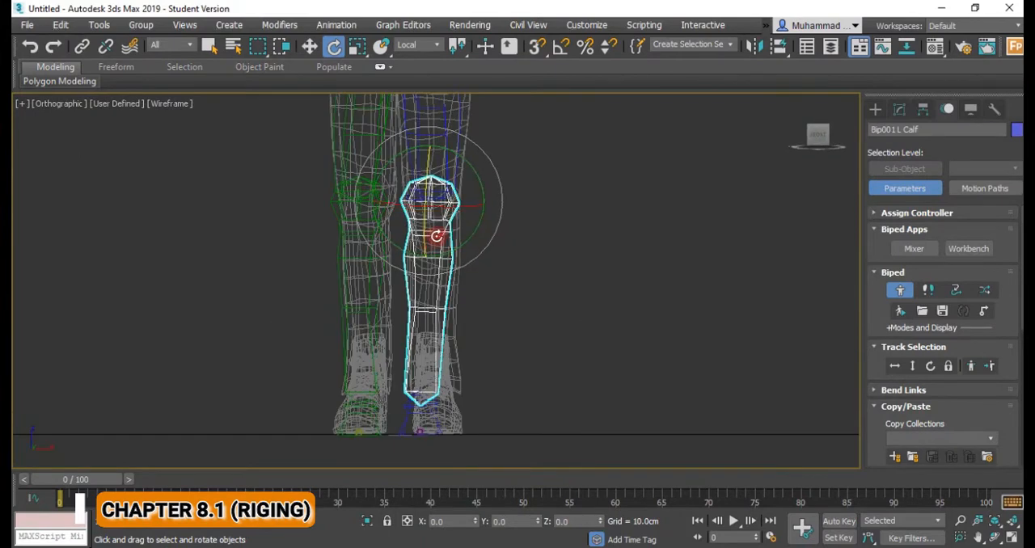
# Move the left calf bone outward to about X 8.74 cm to centre it in the lower leg mesh.
pyautogui.press('w')
pyautogui.moveTo(478, 290); pyautogui.dragTo(488, 289)
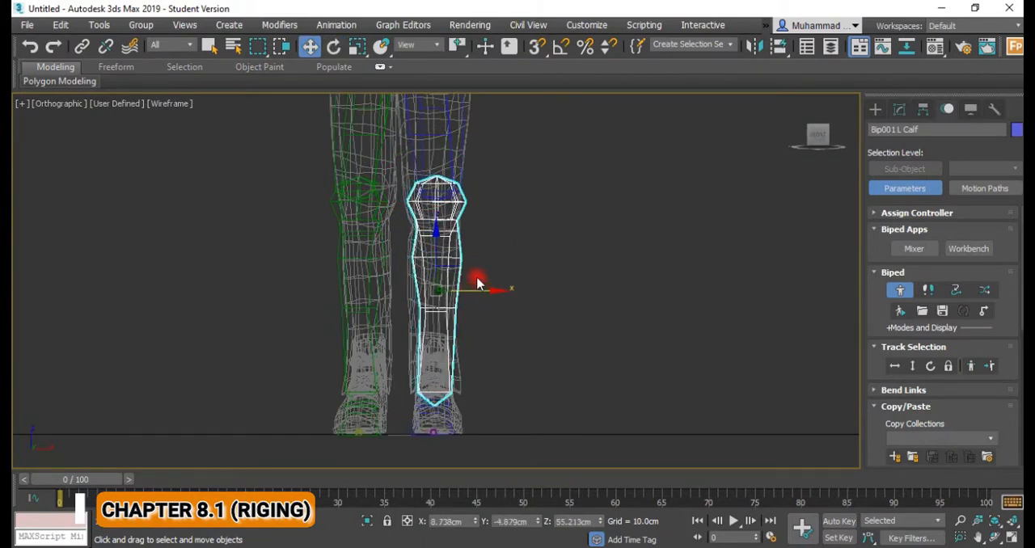
pyautogui.scroll(-3, 499, 272)
pyautogui.moveTo(499, 273); pyautogui.dragTo(473, 326, button='middle')
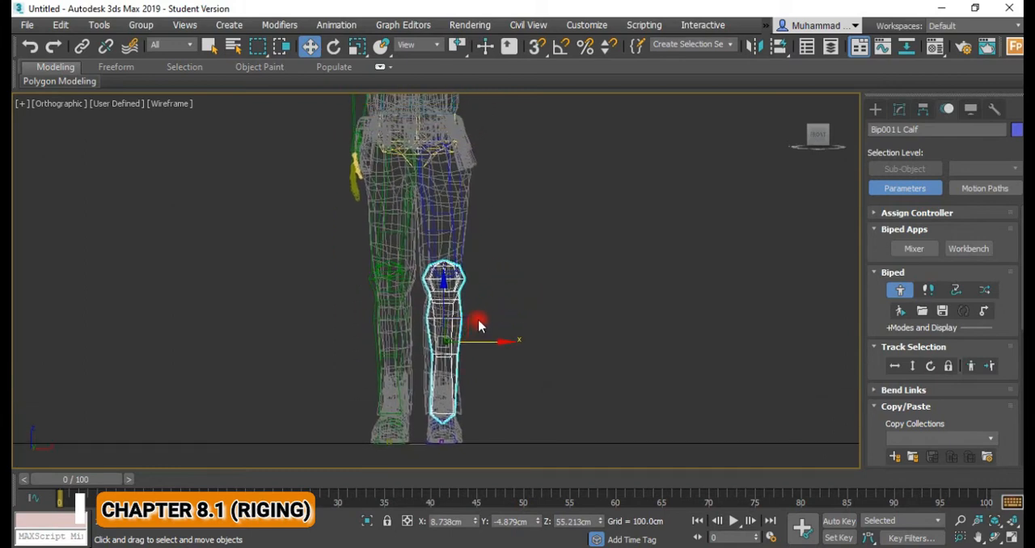
# Move the left calf bone backward to about Y 1.33 cm in the left view to sit inside the lower leg mesh.
pyautogui.press('l')
pyautogui.moveTo(475, 251); pyautogui.dragTo(465, 298, button='middle')
pyautogui.moveTo(494, 266); pyautogui.dragTo(481, 270)
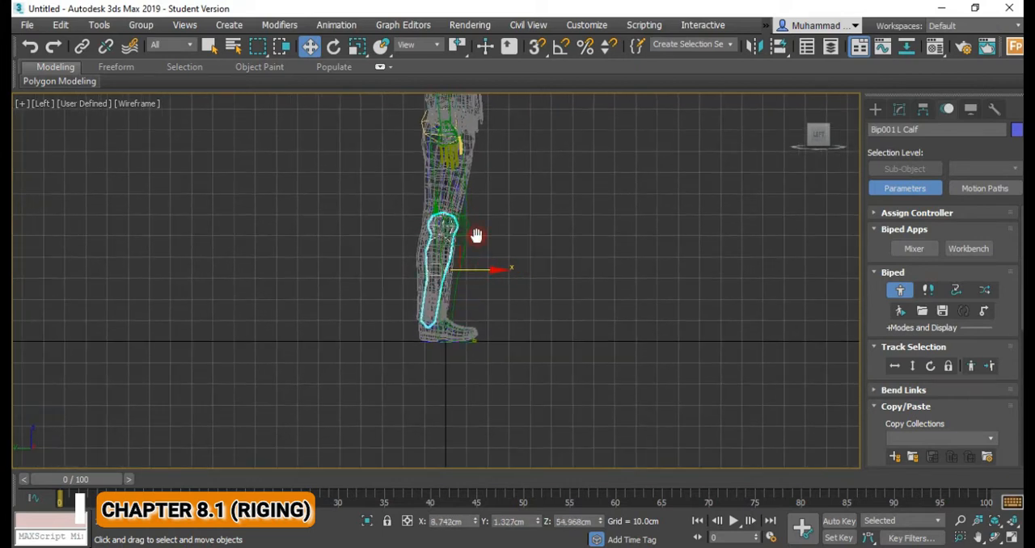
pyautogui.moveTo(476, 236); pyautogui.dragTo(448, 303, button='middle')
pyautogui.scroll(4, 443, 299)
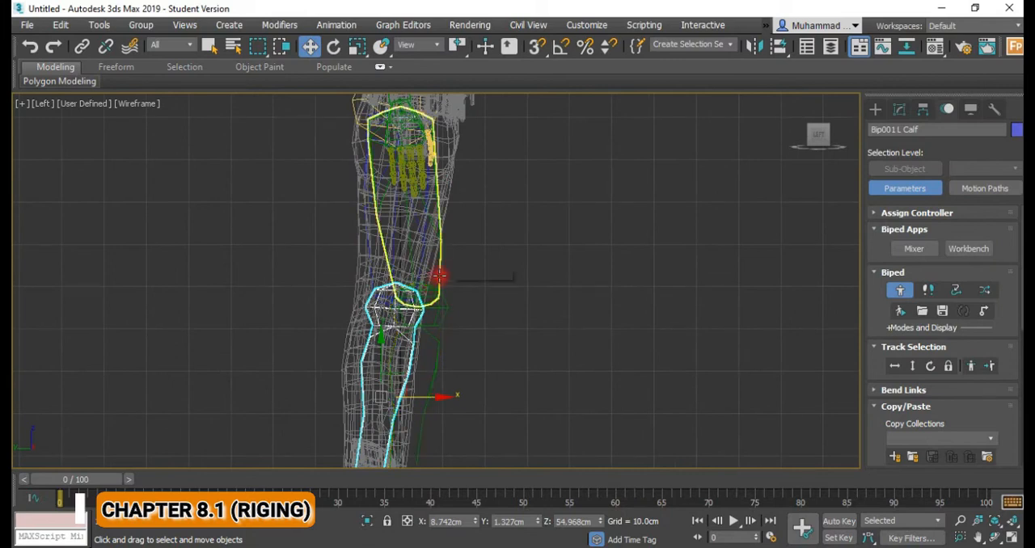
# Move the right calf bone backward to about Y 1.33 cm in the left view to match the left calf.
pyautogui.click(439, 284)
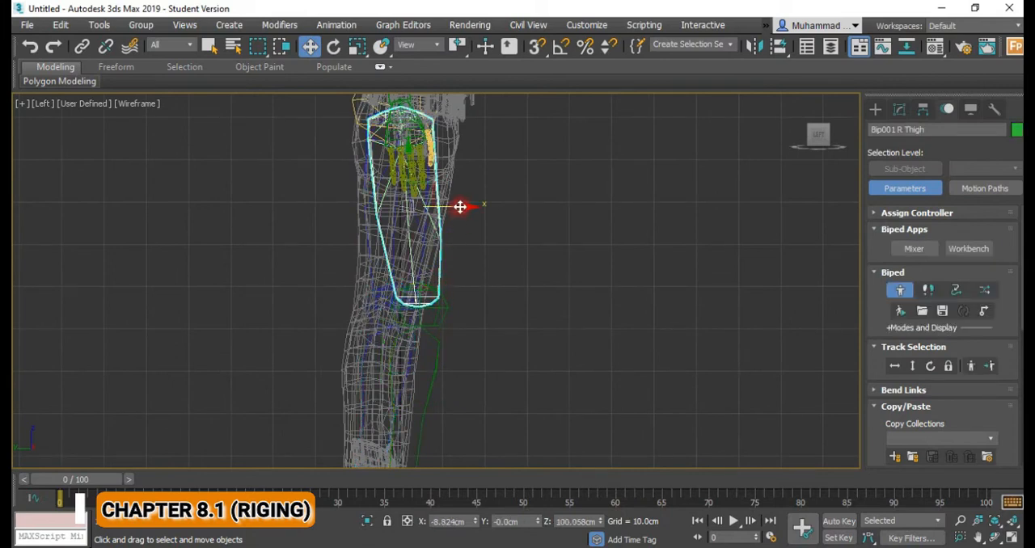
pyautogui.click(408, 340)
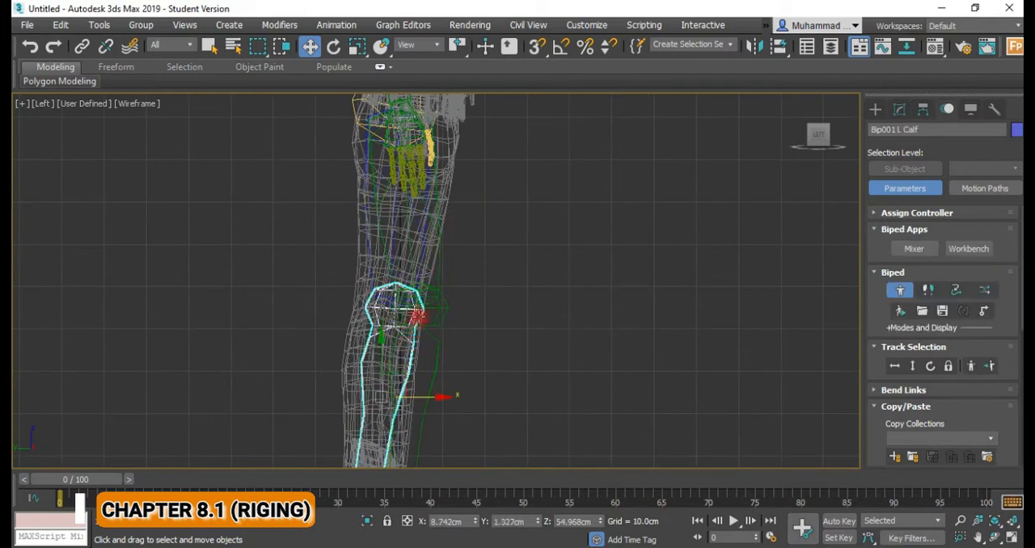
pyautogui.click(469, 388)
pyautogui.moveTo(469, 395); pyautogui.dragTo(438, 397)
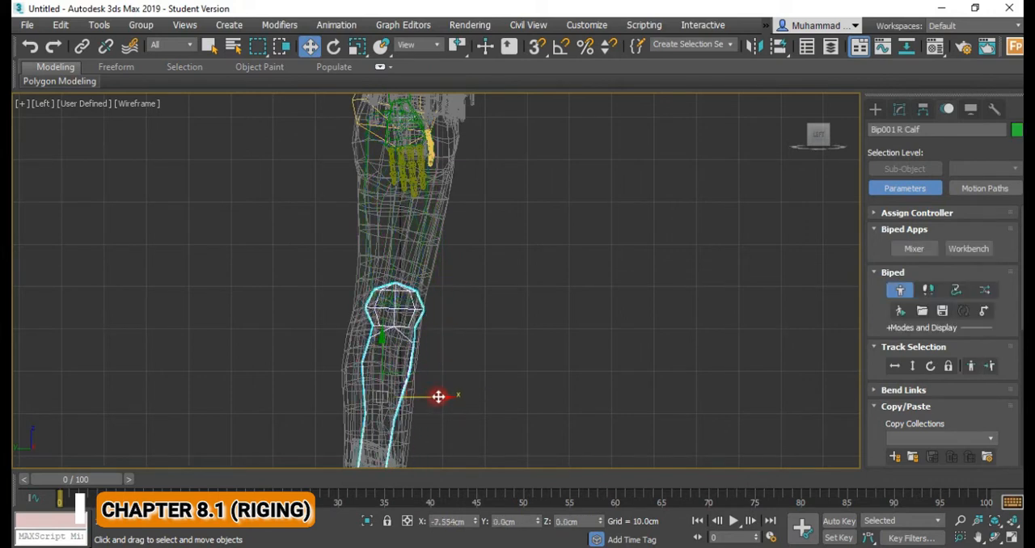
pyautogui.scroll(-5, 455, 338)
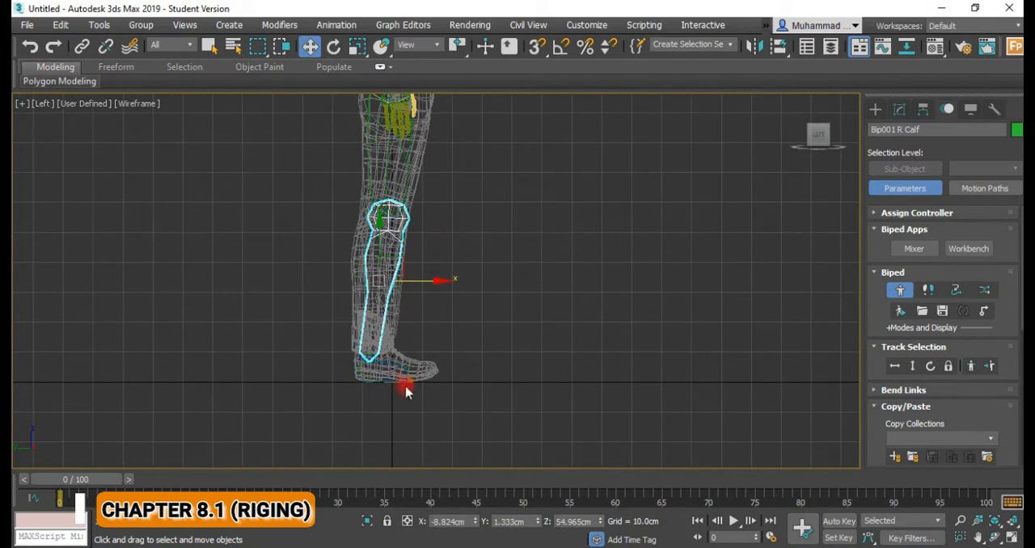
# Select all left arm, hand and finger bones, including the clavicle, in the front view.
pyautogui.keyDown('alt'); pyautogui.moveTo(418, 352); pyautogui.dragTo(327, 293, button='middle'); pyautogui.keyUp('alt')
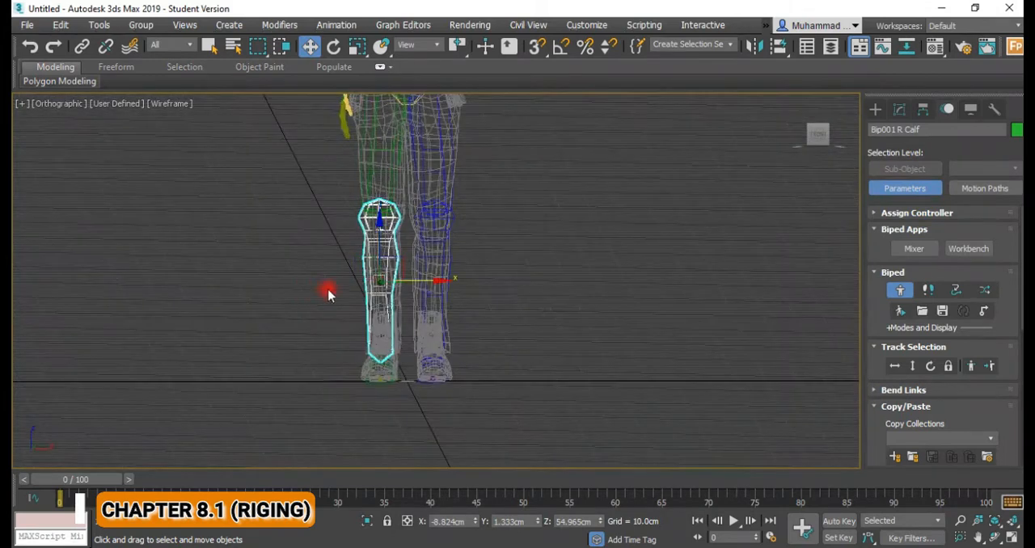
pyautogui.press('f')
pyautogui.scroll(-5, 458, 301)
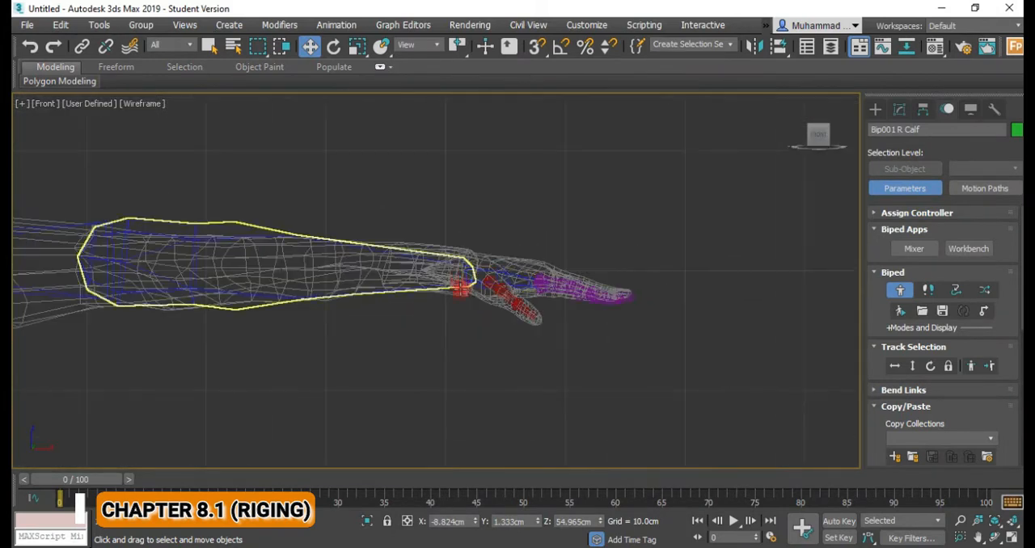
pyautogui.scroll(-4, 458, 301)
pyautogui.moveTo(544, 211); pyautogui.dragTo(382, 274)
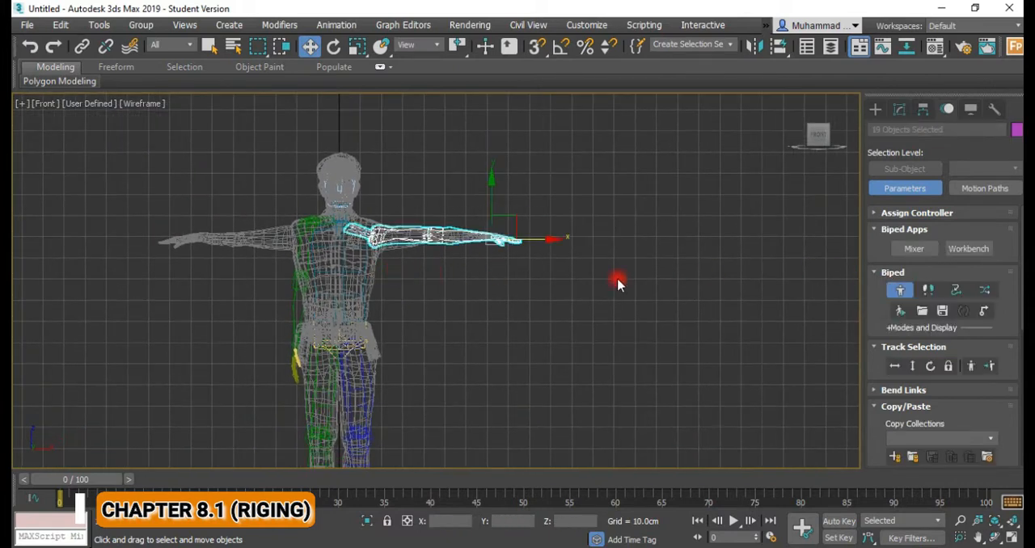
# Add the left foot, calf and thigh bones to the selection of left arm bones.
pyautogui.moveTo(411, 277); pyautogui.dragTo(422, 215, button='middle')
pyautogui.scroll(-2, 429, 279)
pyautogui.moveTo(433, 330); pyautogui.dragTo(439, 283, button='middle')
pyautogui.scroll(4, 410, 365)
pyautogui.keyDown('ctrl'); pyautogui.click(382, 406); pyautogui.keyUp('ctrl')
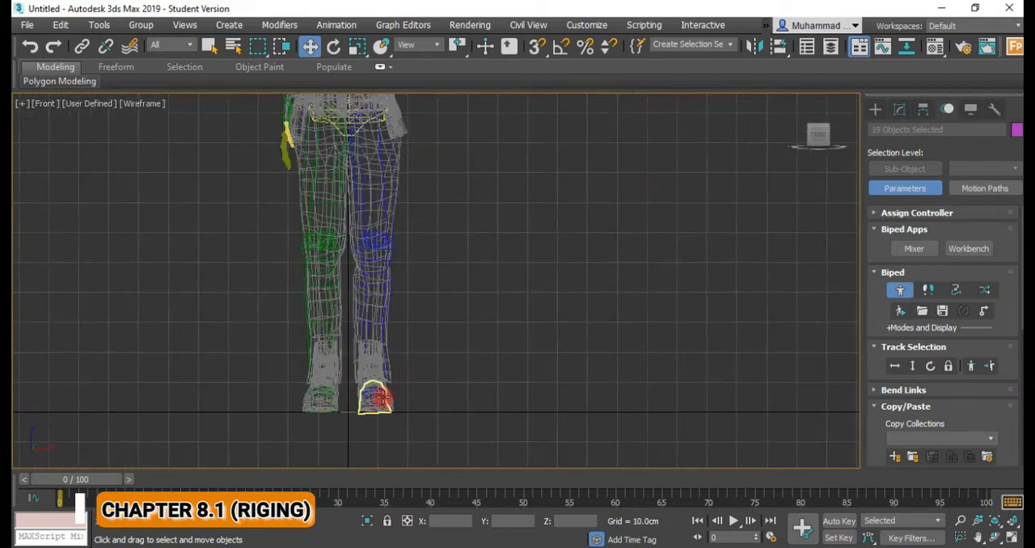
pyautogui.keyDown('ctrl'); pyautogui.click(382, 368); pyautogui.keyUp('ctrl')
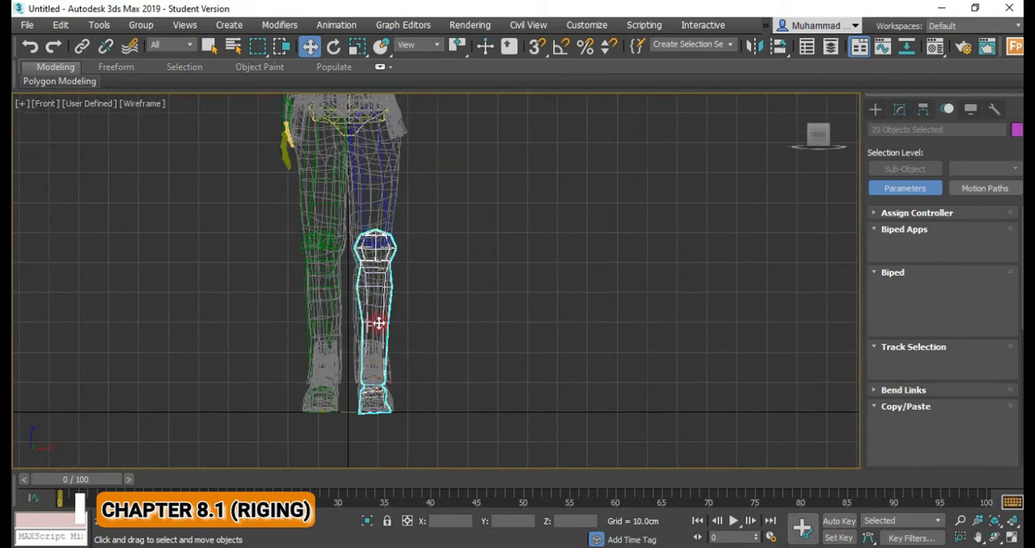
pyautogui.keyDown('ctrl'); pyautogui.click(378, 212); pyautogui.keyUp('ctrl')
# Create a new copy collection for storing the postures of the selected left arm and leg bones.
pyautogui.scroll(-3, 395, 324)
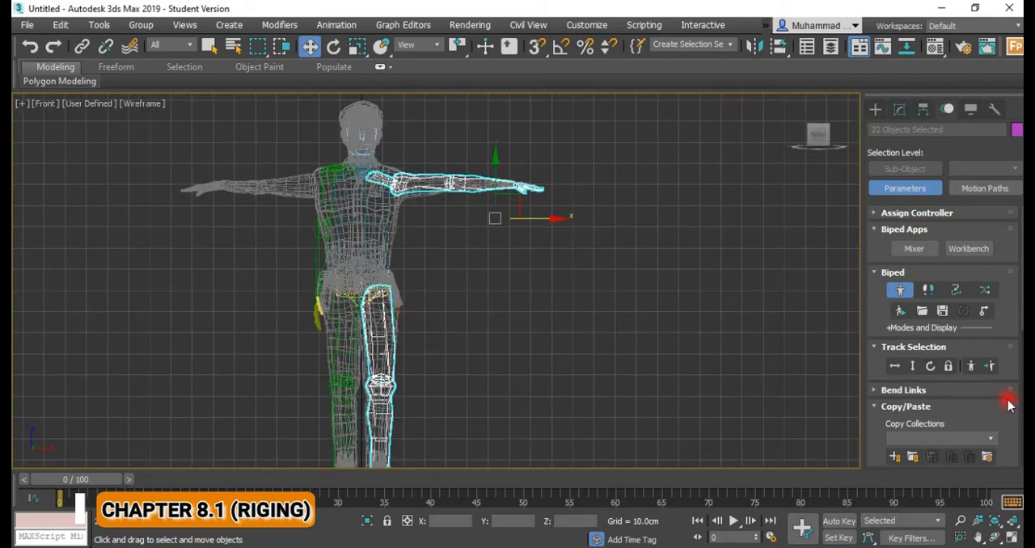
pyautogui.scroll(-2, 1009, 396)
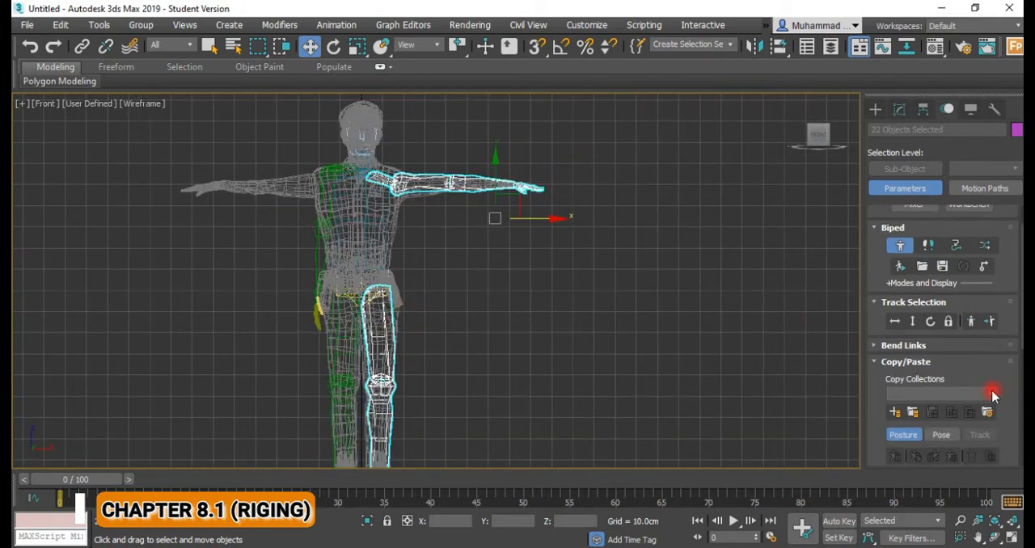
pyautogui.click(894, 412)
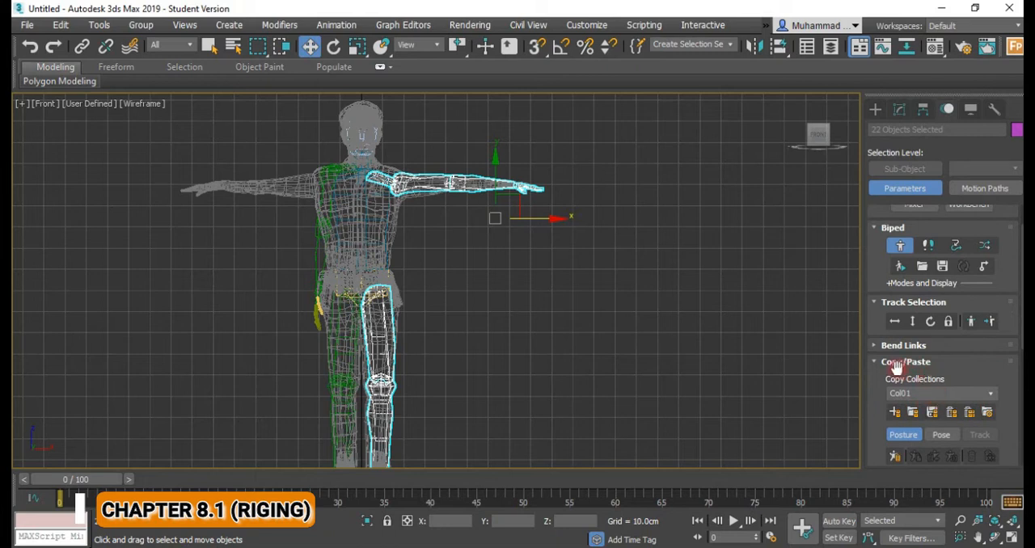
pyautogui.scroll(1, 874, 293)
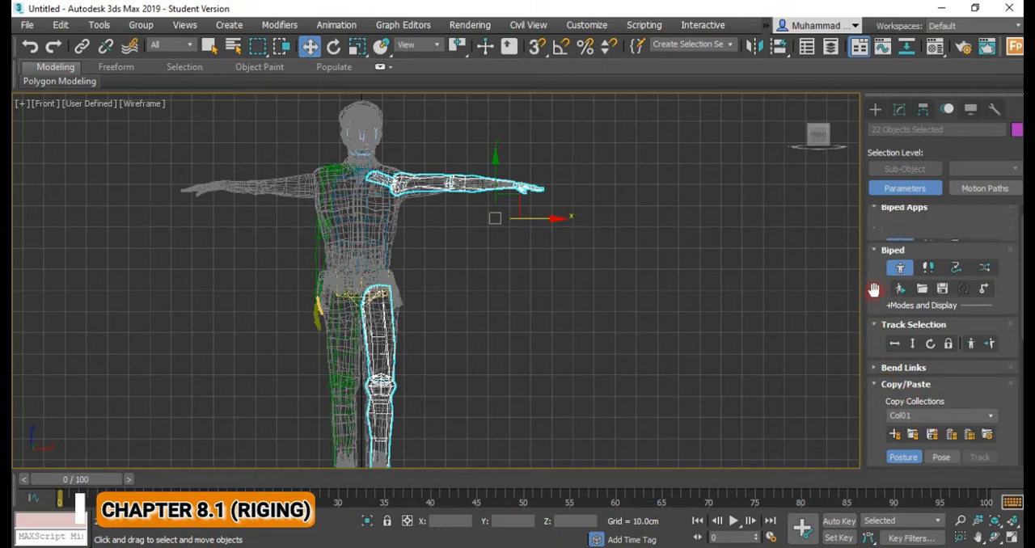
pyautogui.click(899, 269)
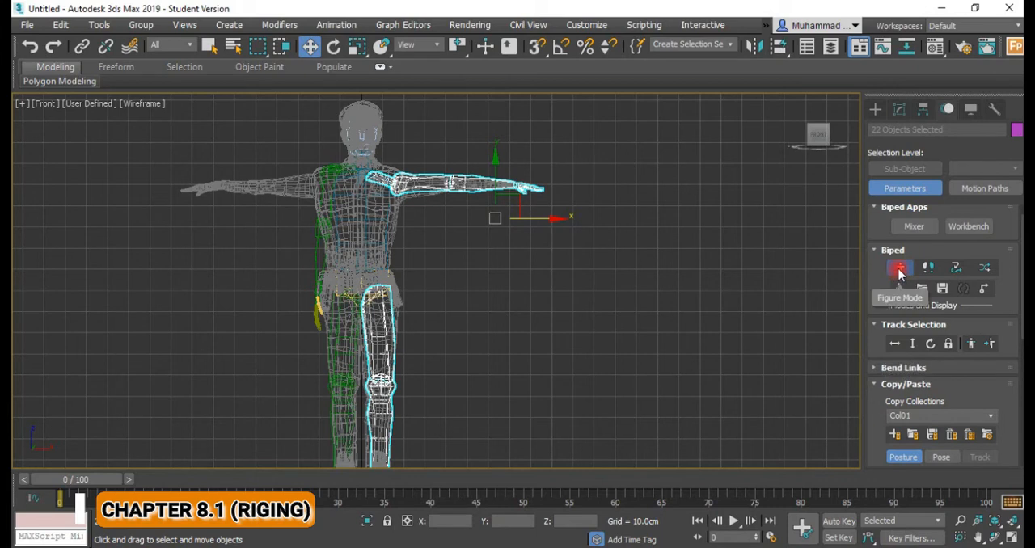
# Copy the posture of the selected left arm and leg bones and paste it opposite onto the right side.
pyautogui.scroll(-2, 915, 337)
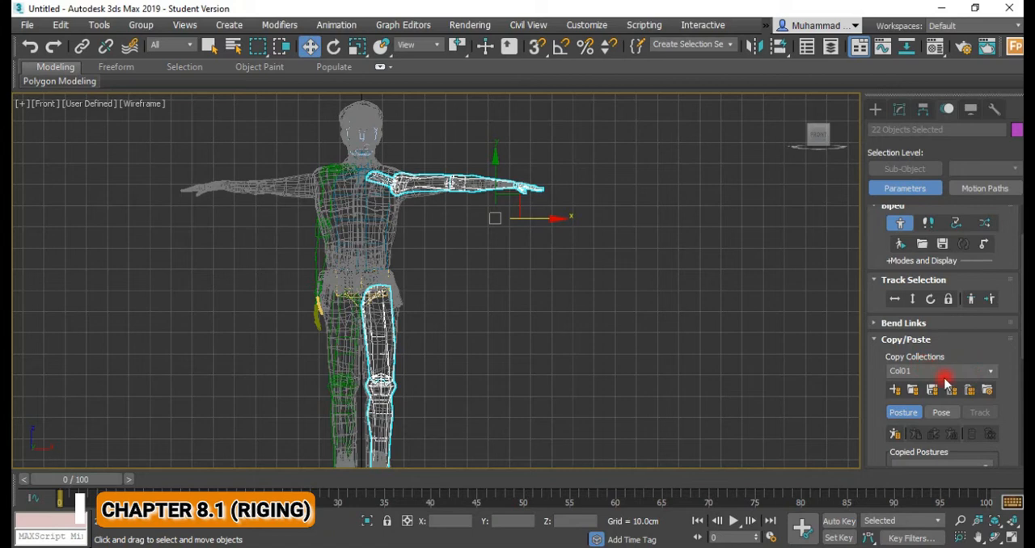
pyautogui.scroll(-4, 1007, 388)
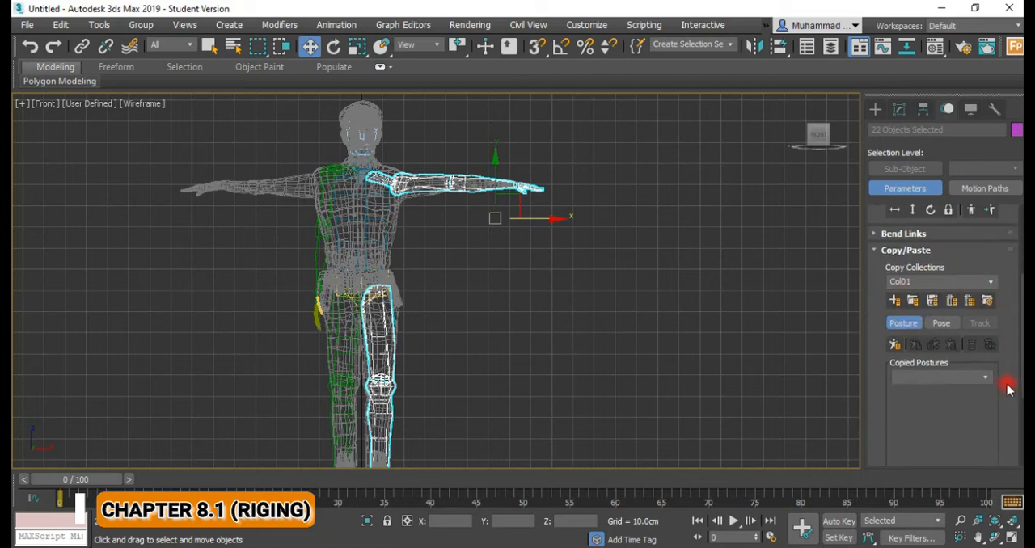
pyautogui.click(894, 346)
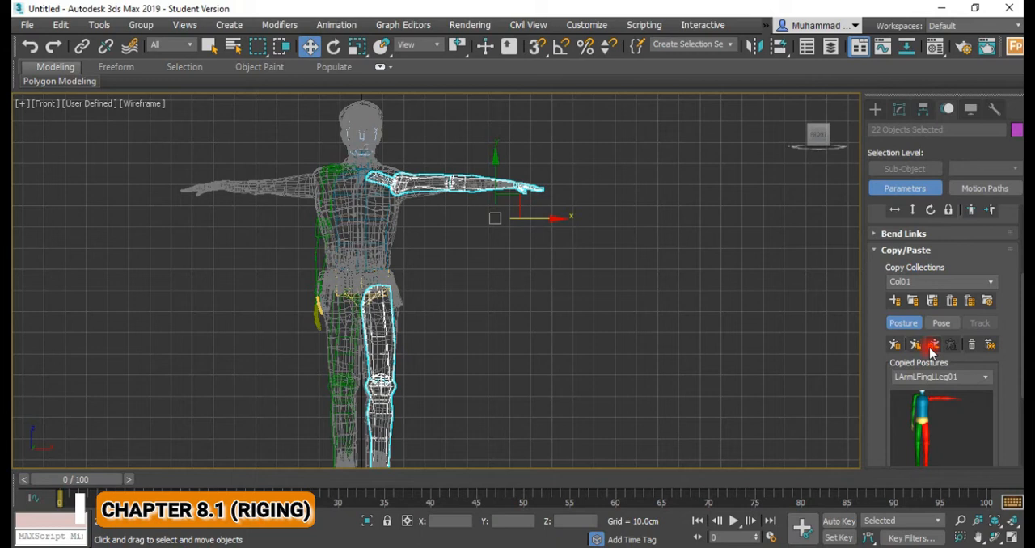
pyautogui.click(932, 346)
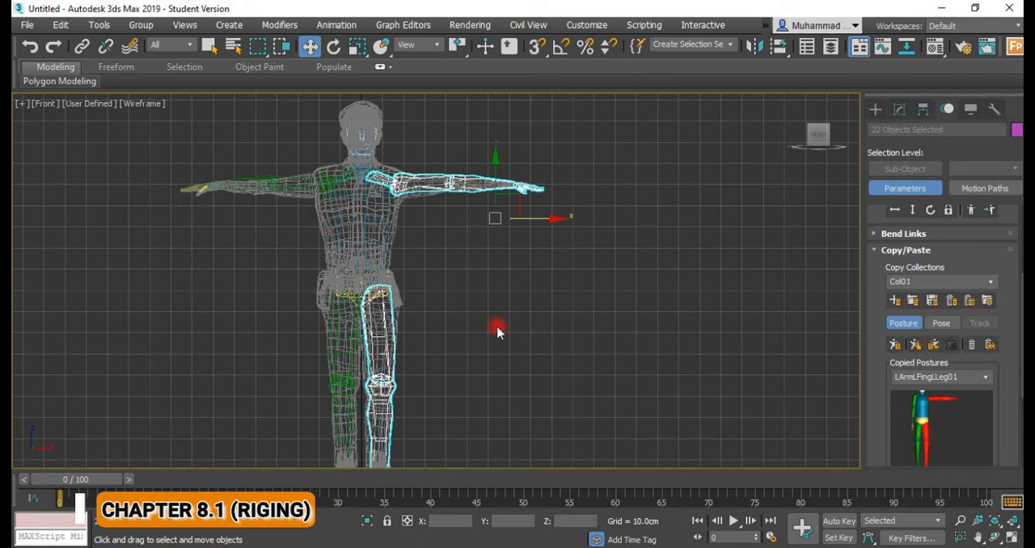
# Examine the mirrored right arm and leg bones against the mesh from several angles, along with the list of copied postures.
pyautogui.scroll(-3, 493, 328)
pyautogui.moveTo(482, 321); pyautogui.dragTo(539, 321, button='middle')
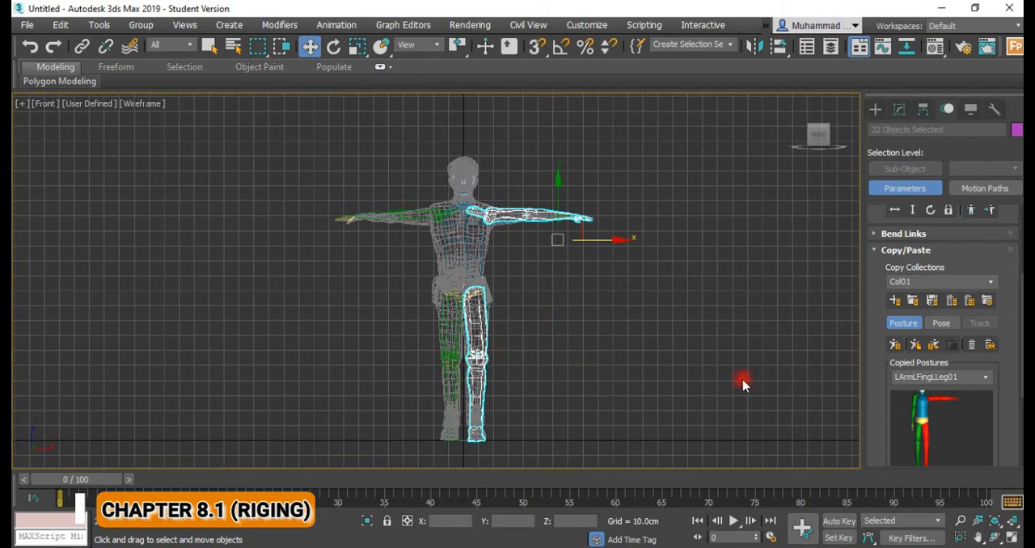
pyautogui.scroll(-2, 998, 377)
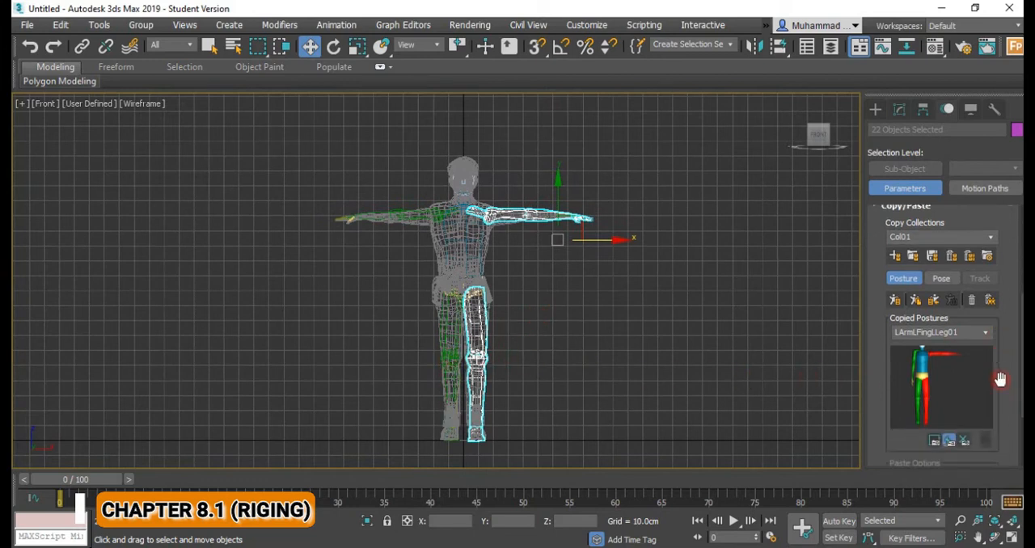
pyautogui.click(989, 333)
pyautogui.click(988, 333)
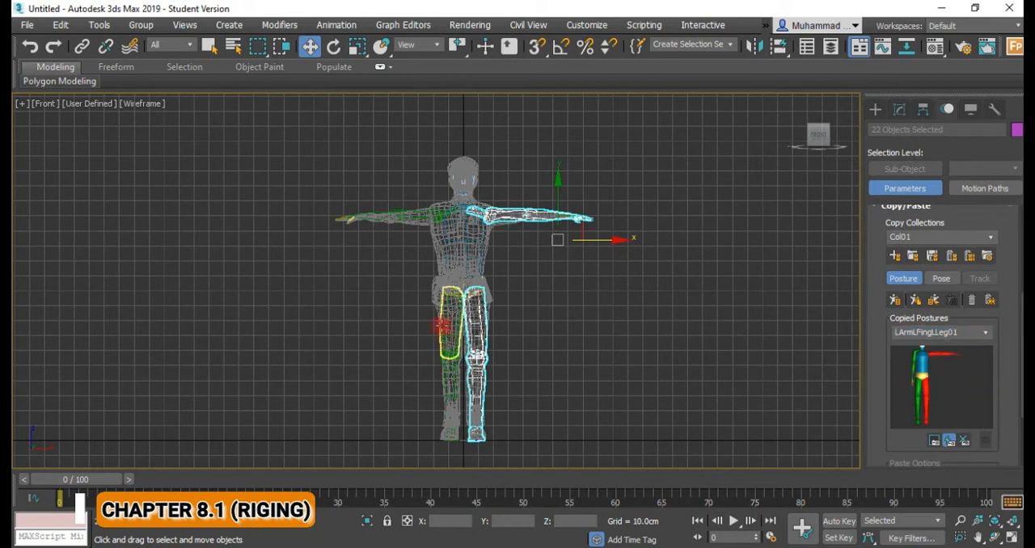
pyautogui.moveTo(397, 294); pyautogui.dragTo(437, 301, button='middle')
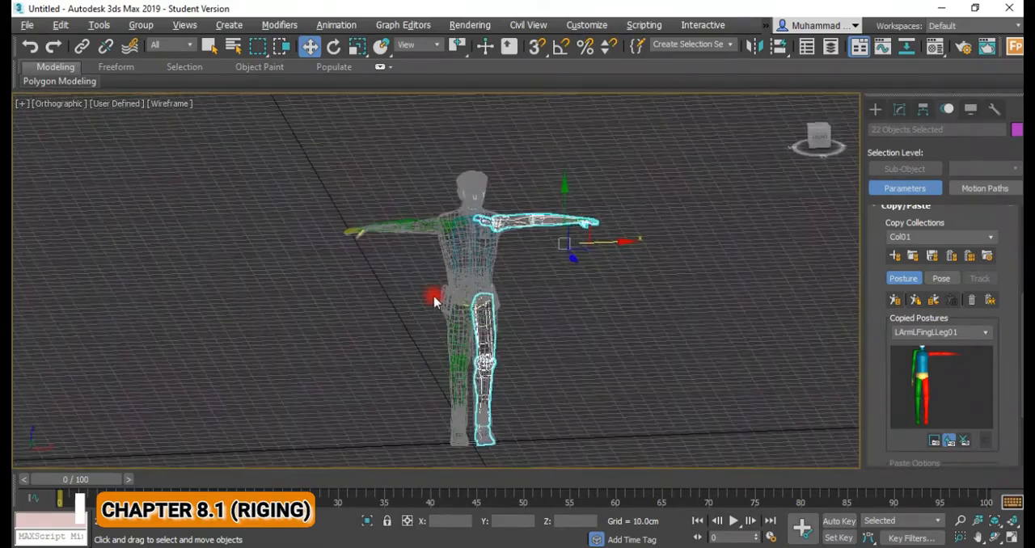
pyautogui.keyDown('alt'); pyautogui.moveTo(474, 224); pyautogui.dragTo(467, 247, button='middle'); pyautogui.keyUp('alt')
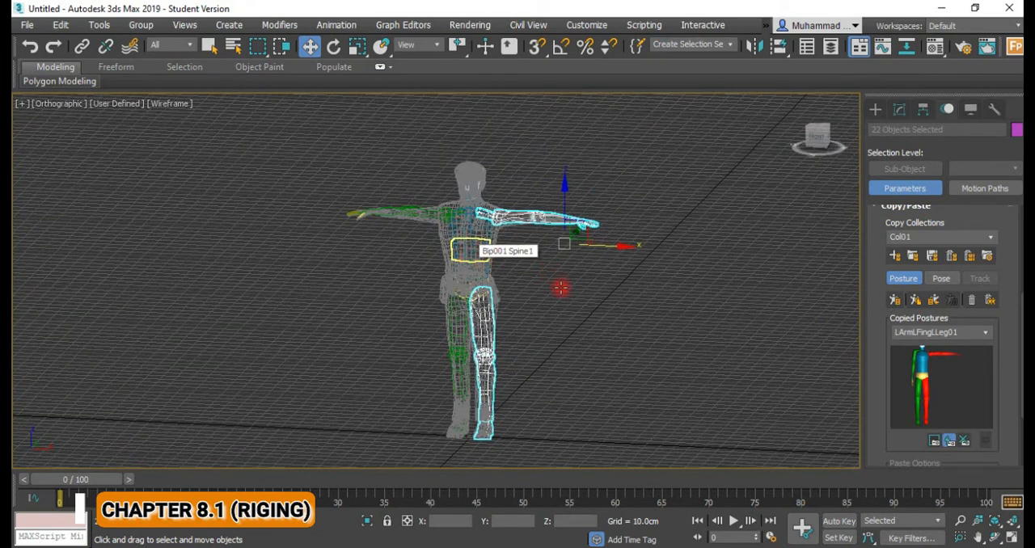
# Select all Biped bones and review the complete skeleton's fit and the copied posture settings.
pyautogui.hotkey('ctrl', 'a')
pyautogui.hotkey('ctrl', 'd')
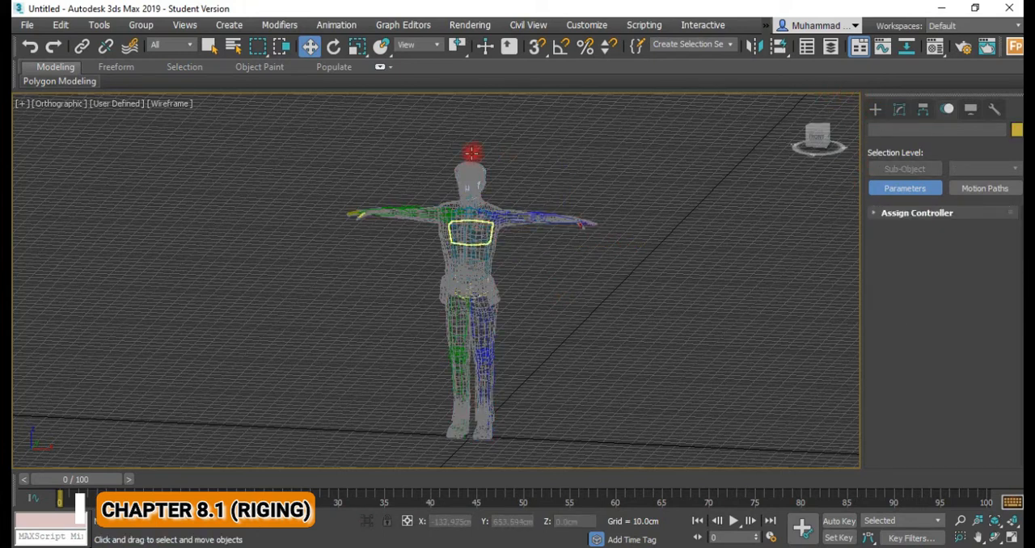
pyautogui.click(874, 108)
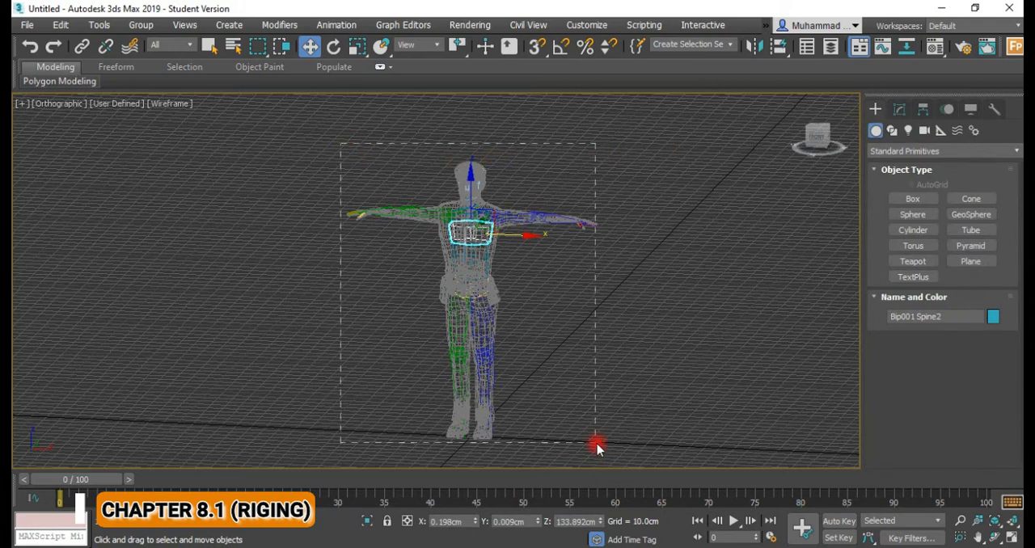
pyautogui.hotkey('ctrl', 'a')
pyautogui.click(947, 109)
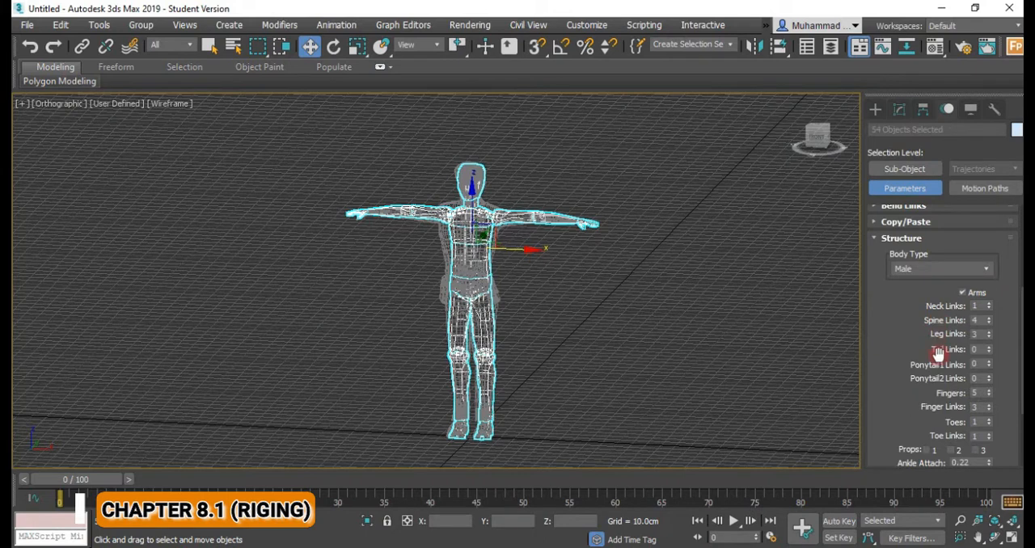
pyautogui.click(878, 244)
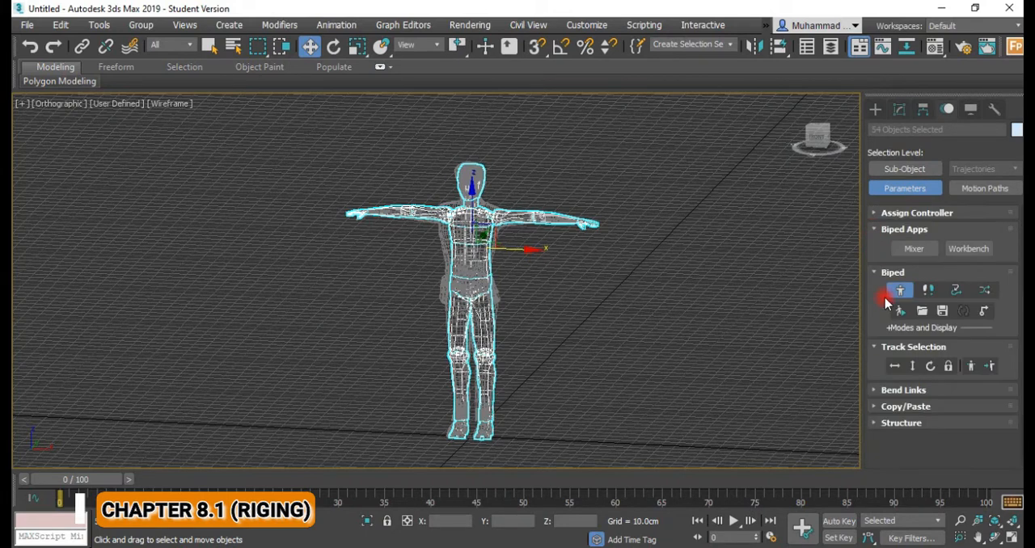
pyautogui.click(875, 406)
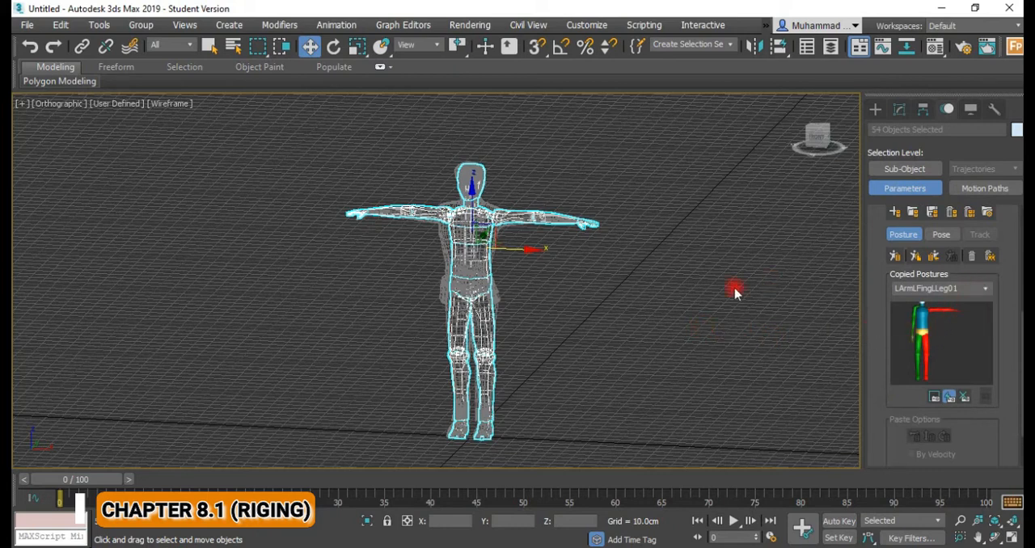
pyautogui.moveTo(500, 307); pyautogui.dragTo(521, 315, button='middle')
pyautogui.moveTo(540, 305); pyautogui.dragTo(564, 300, button='middle')
pyautogui.moveTo(527, 348); pyautogui.dragTo(545, 349, button='middle')
pyautogui.moveTo(601, 327)
pyautogui.mouseDown(button='middle')
pyautogui.moveTo(614, 337)
pyautogui.moveTo(582, 323)
pyautogui.mouseUp(button='middle')
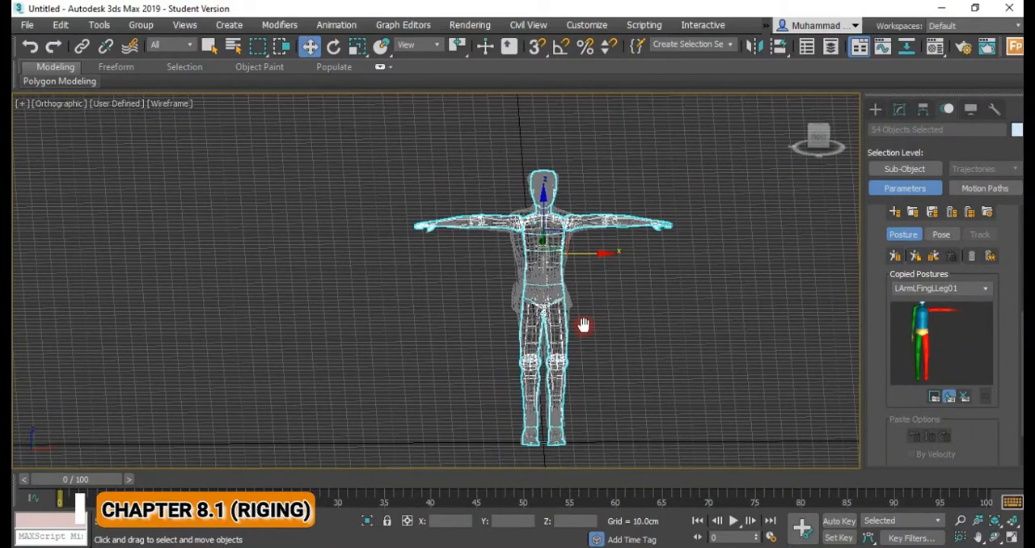
# Unfreeze the character mesh, clear the selection and display the viewport in Default Shading without edges.
pyautogui.rightClick(612, 277)
pyautogui.click(657, 159)
pyautogui.click(607, 292)
pyautogui.press('F4')
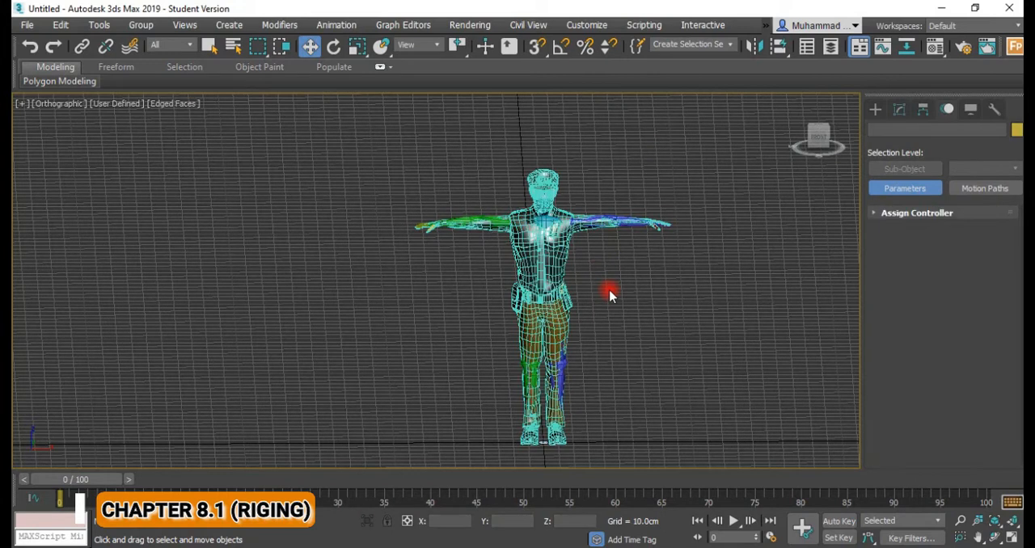
pyautogui.press('F3')
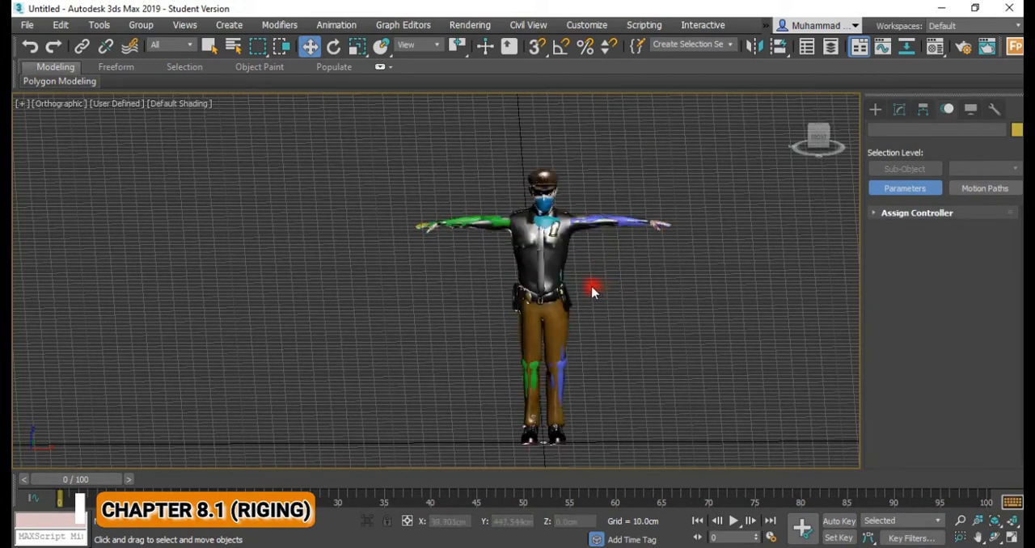
# Inspect the shaded police officer mesh up close for how the Biped bones sit in the body, arms and legs.
pyautogui.moveTo(591, 292); pyautogui.dragTo(599, 293, button='middle')
pyautogui.scroll(6, 605, 267)
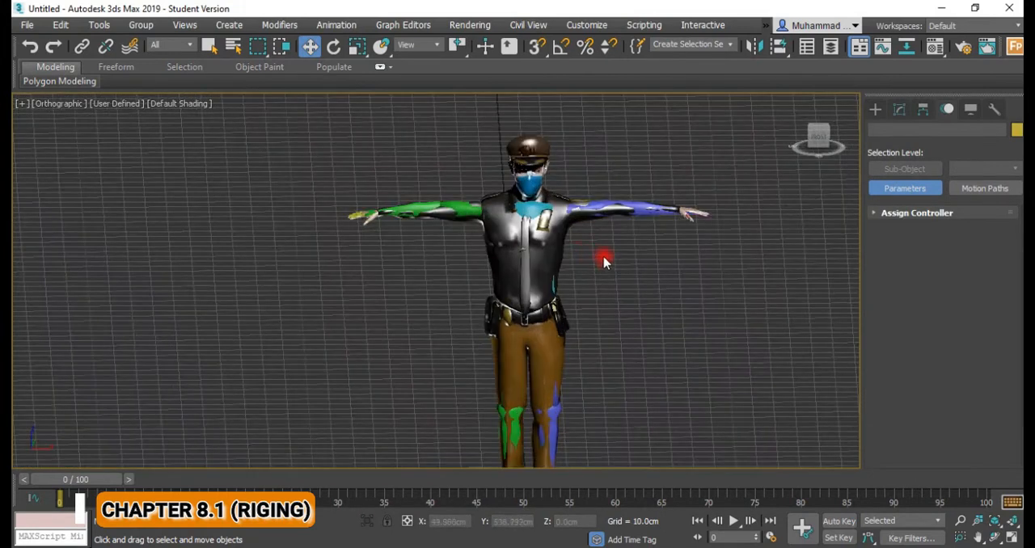
pyautogui.keyDown('alt'); pyautogui.moveTo(534, 245); pyautogui.dragTo(674, 300, button='middle'); pyautogui.keyUp('alt')
pyautogui.moveTo(372, 236); pyautogui.dragTo(326, 224, button='middle')
pyautogui.moveTo(395, 247); pyautogui.dragTo(88, 139, button='middle')
pyautogui.scroll(-2, 357, 249)
pyautogui.moveTo(483, 309); pyautogui.dragTo(457, 237, button='middle')
pyautogui.scroll(-4, 495, 299)
pyautogui.moveTo(498, 313); pyautogui.dragTo(544, 378, button='middle')
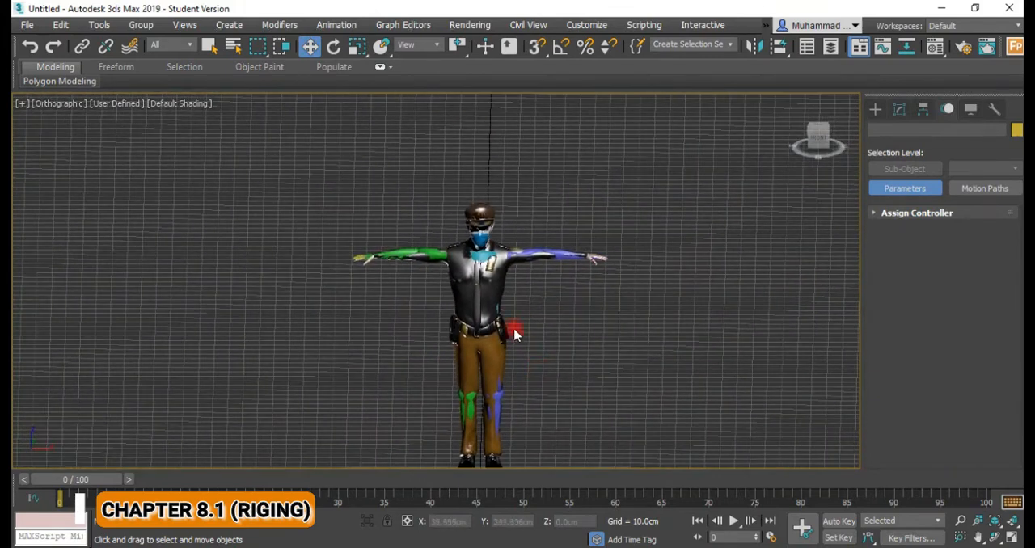
# Select the police officer mesh and apply a Skin modifier on top of its Editable Poly.
pyautogui.click(499, 296)
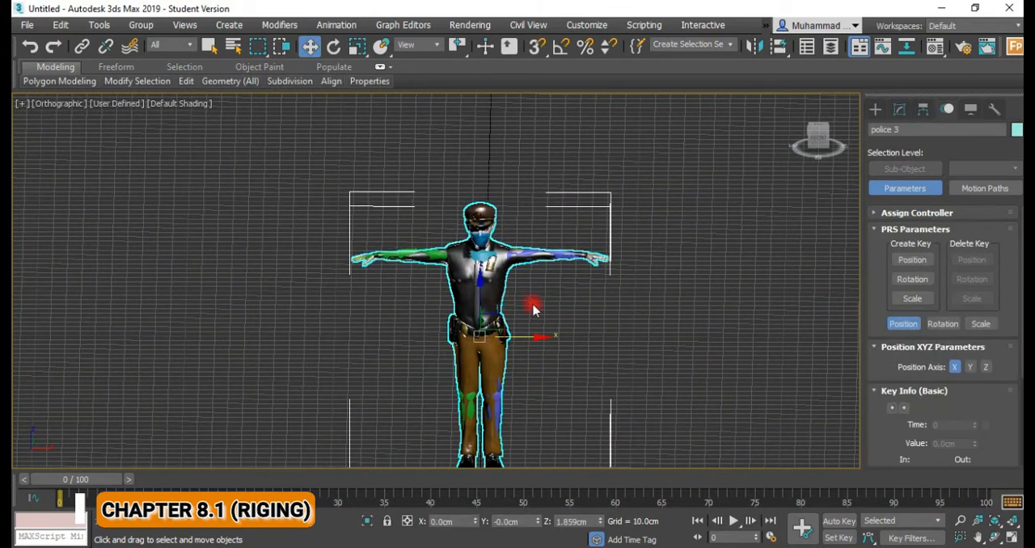
pyautogui.click(898, 110)
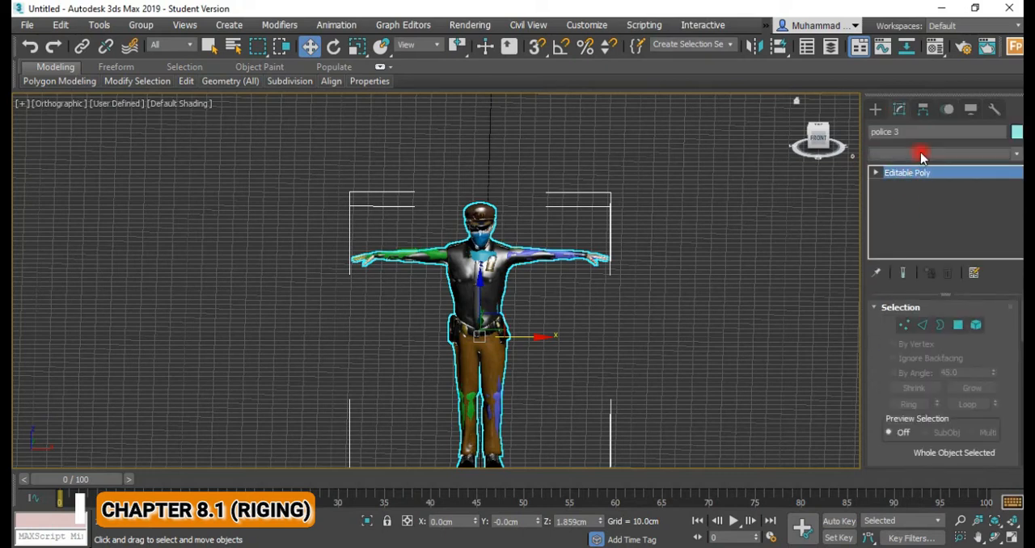
pyautogui.click(922, 154)
pyautogui.press('s')
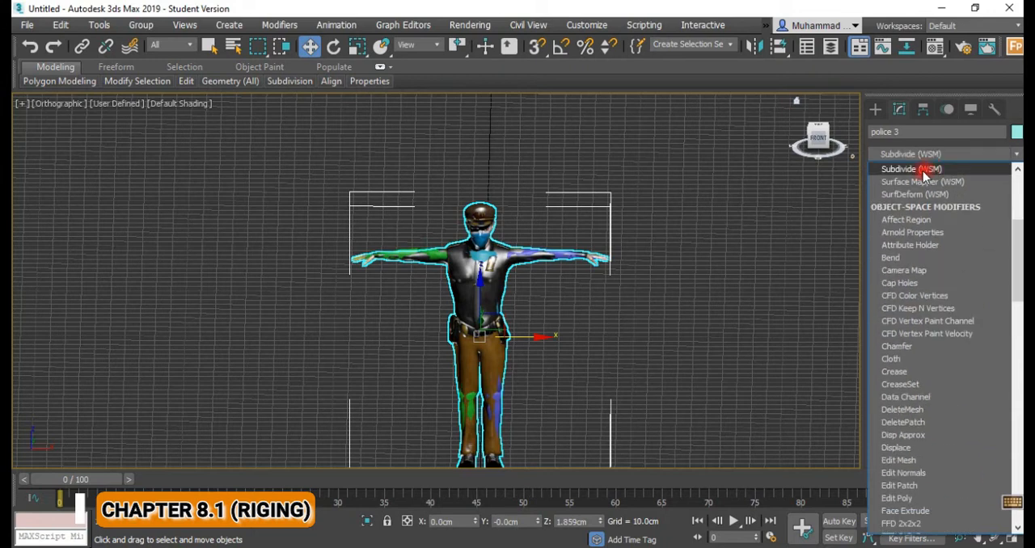
pyautogui.scroll(5, 924, 175)
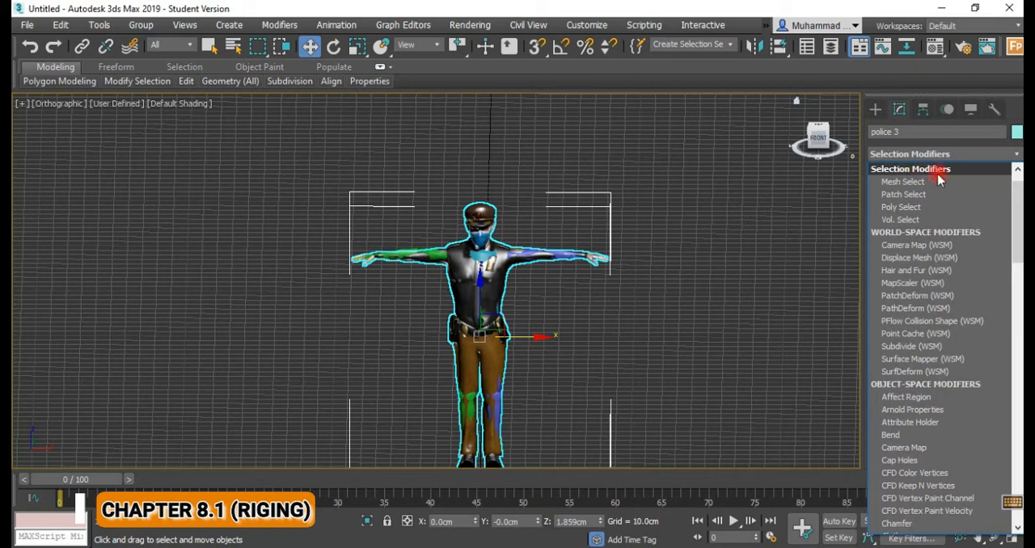
pyautogui.click(940, 170)
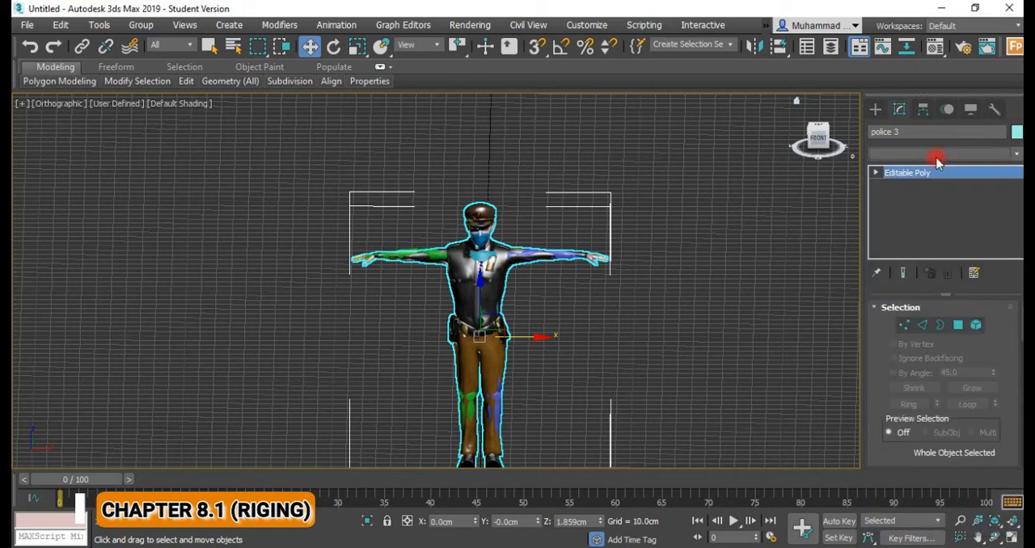
pyautogui.click(946, 155)
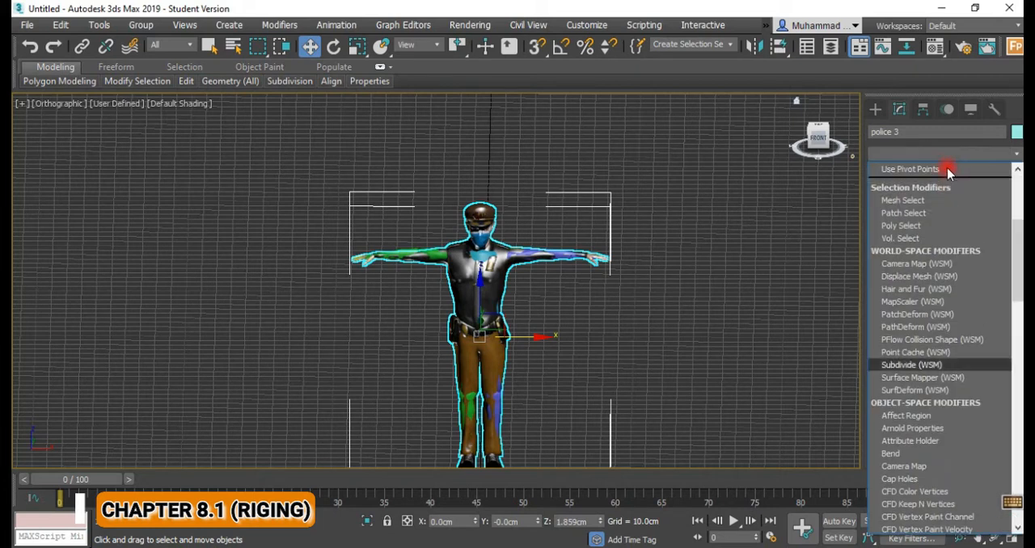
pyautogui.scroll(-5, 946, 169)
pyautogui.scroll(-1, 950, 172)
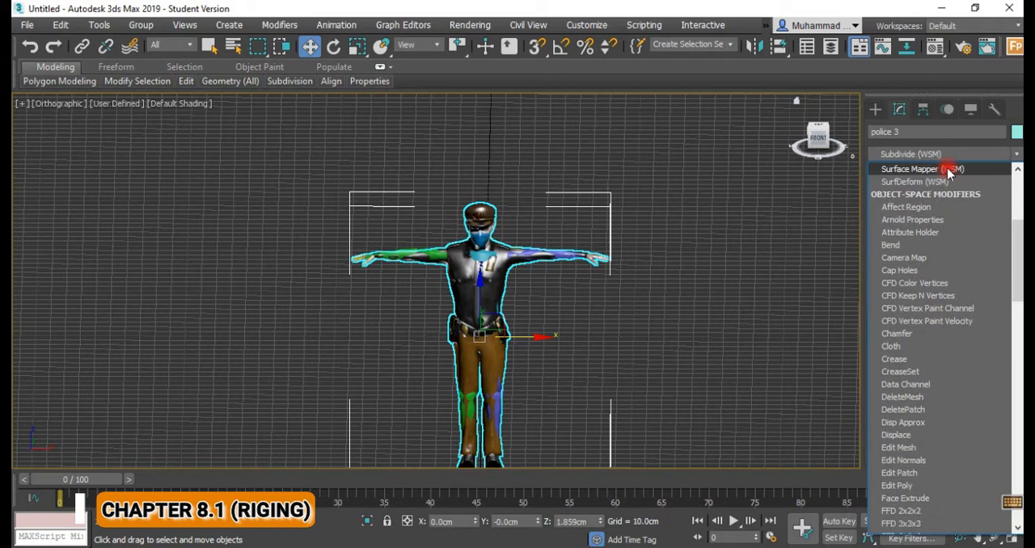
pyautogui.scroll(-20, 947, 168)
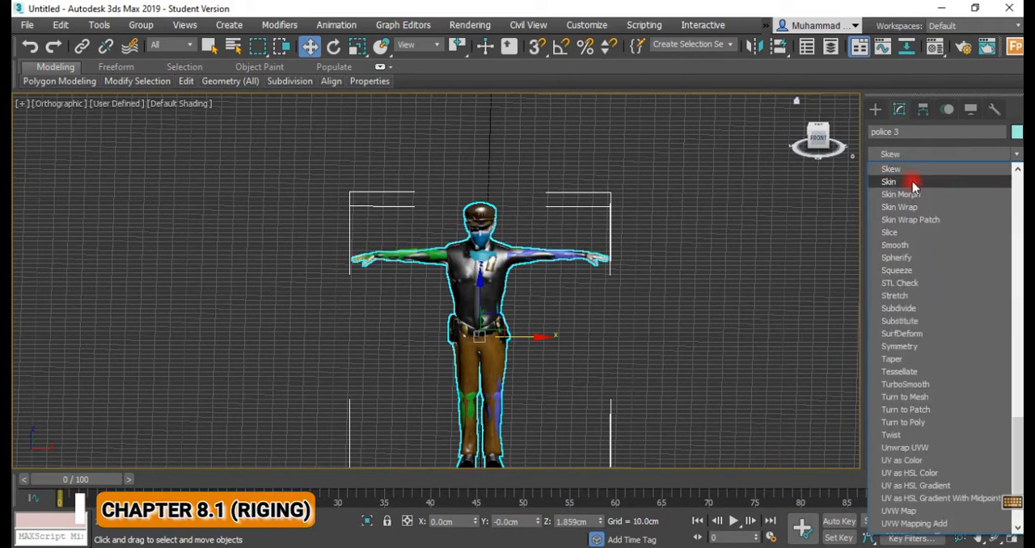
pyautogui.click(967, 222)
# Open the Skin modifier's bone picker, expand the 0 (default) layer and select the Biped bones down to Bip001 Spine3.
pyautogui.scroll(-2, 1010, 326)
pyautogui.scroll(-5, 999, 323)
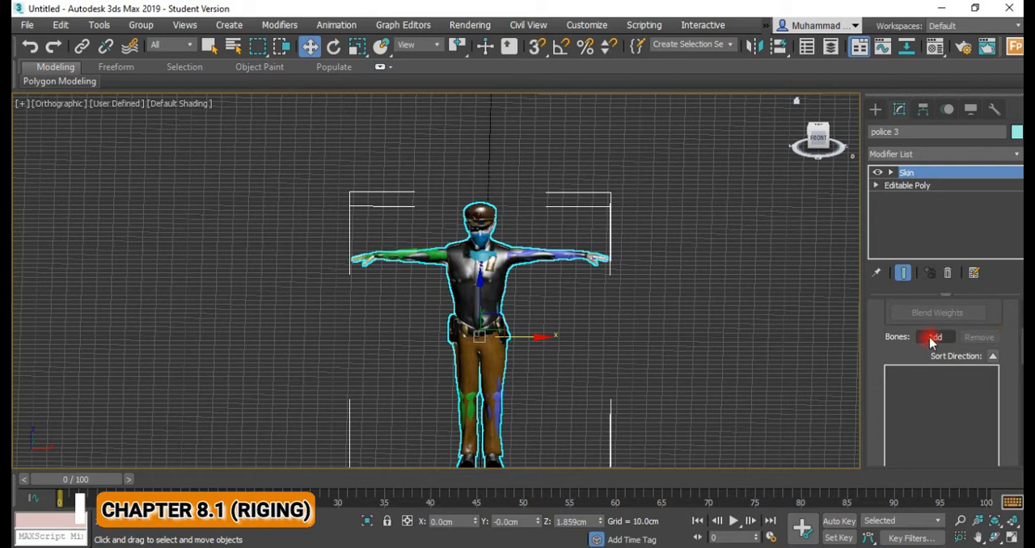
pyautogui.click(932, 337)
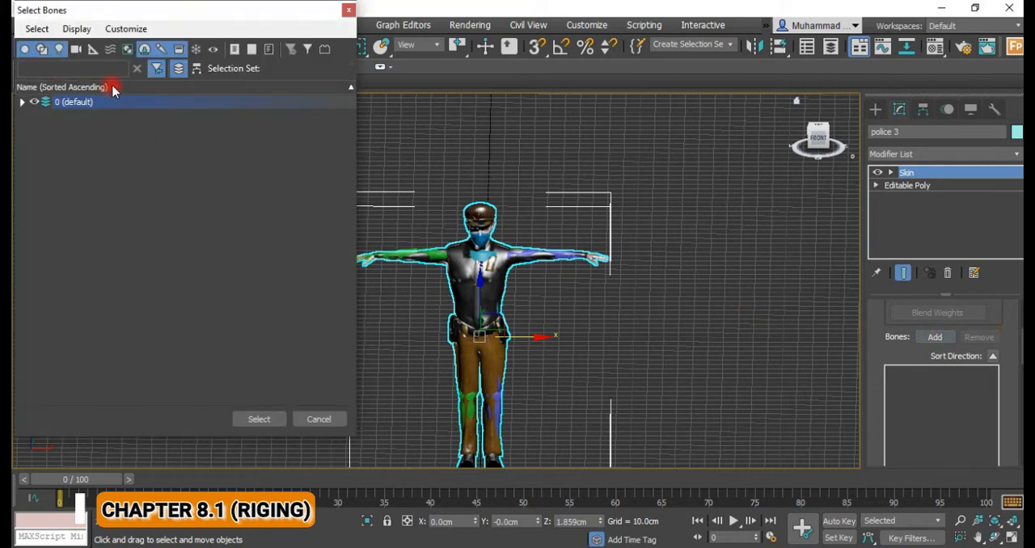
pyautogui.moveTo(190, 18); pyautogui.dragTo(406, 25)
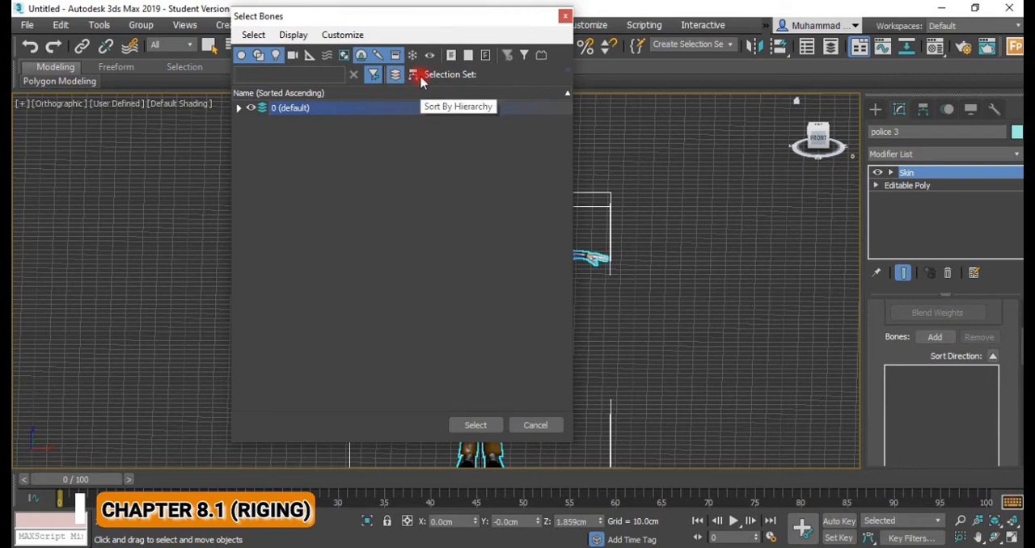
pyautogui.click(413, 75)
pyautogui.click(238, 107)
pyautogui.click(294, 122)
pyautogui.scroll(-11, 314, 143)
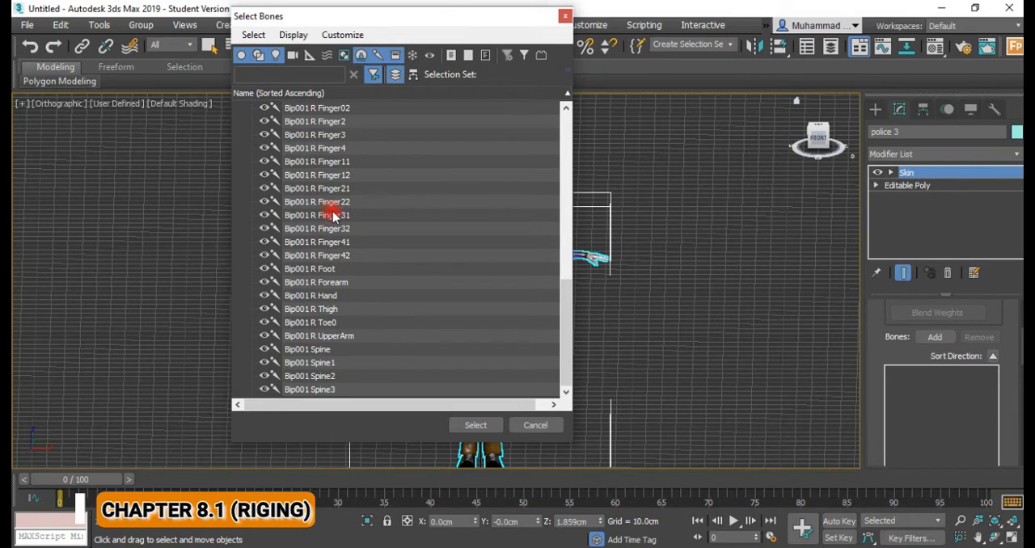
pyautogui.keyDown('shift'); pyautogui.click(310, 389); pyautogui.keyUp('shift')
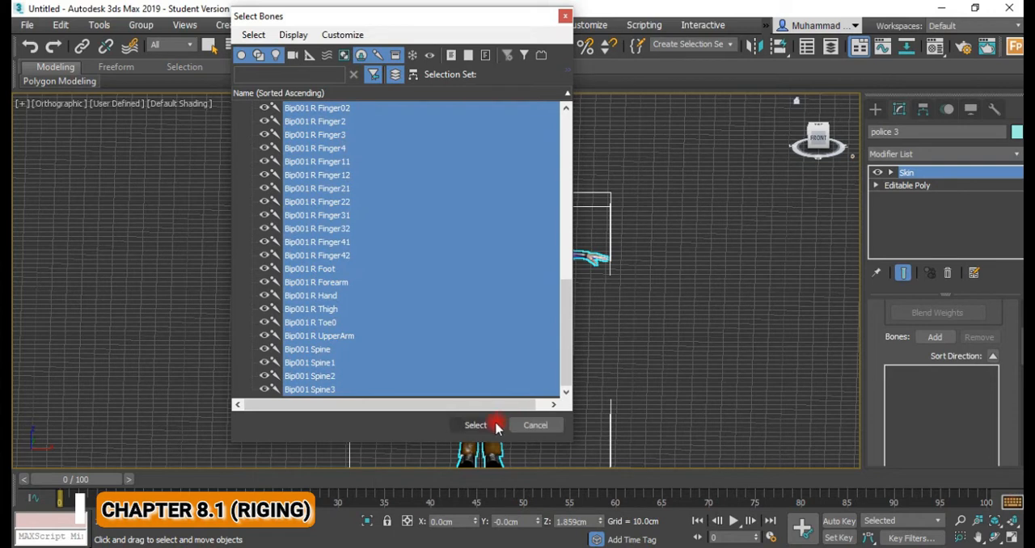
pyautogui.moveTo(558, 349); pyautogui.dragTo(456, 135)
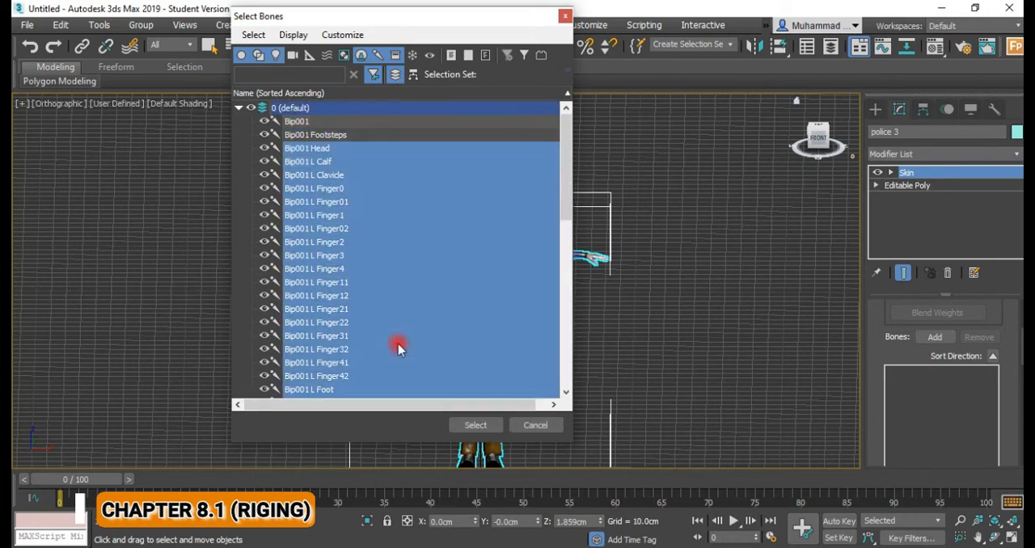
# Select every listed bone, including Bip001 and Bip001 Footsteps, and add them to the Skin modifier.
pyautogui.press('Up')
pyautogui.press('Up')
pyautogui.press('Up')
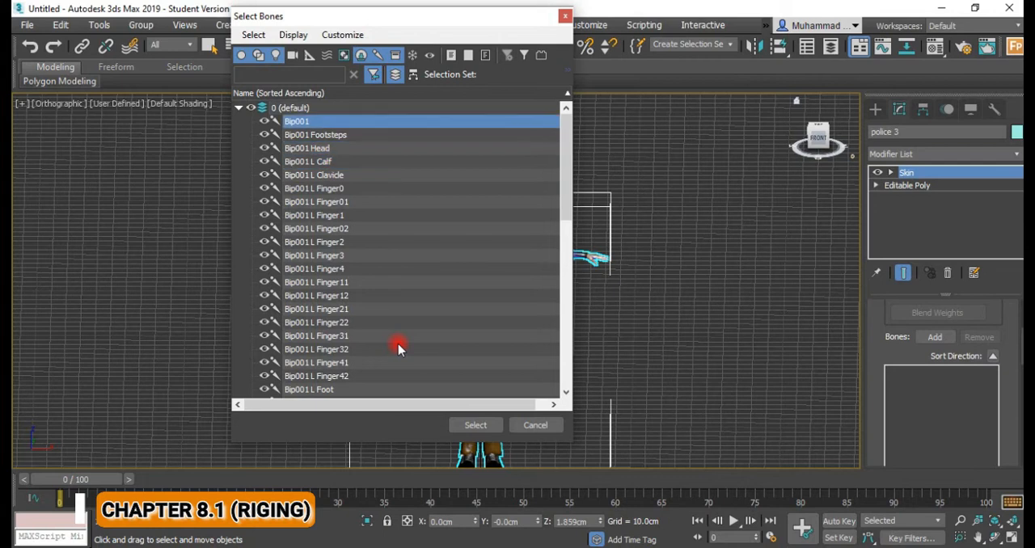
pyautogui.hotkey('shift', 'Down')
pyautogui.hotkey('shift', 'Down')
pyautogui.hotkey('shift', 'Down')
pyautogui.hotkey('shift', 'Down')
pyautogui.hotkey('shift', 'Down')
pyautogui.hotkey('shift', 'Down')
pyautogui.hotkey('shift', 'Down')
pyautogui.hotkey('shift', 'Down')
pyautogui.hotkey('shift', 'Down')
pyautogui.hotkey('shift', 'Down')
pyautogui.hotkey('shift', 'Down')
pyautogui.hotkey('shift', 'Down')
pyautogui.hotkey('shift', 'Down')
pyautogui.hotkey('shift', 'Down')
pyautogui.hotkey('shift', 'Down')
pyautogui.hotkey('shift', 'Down')
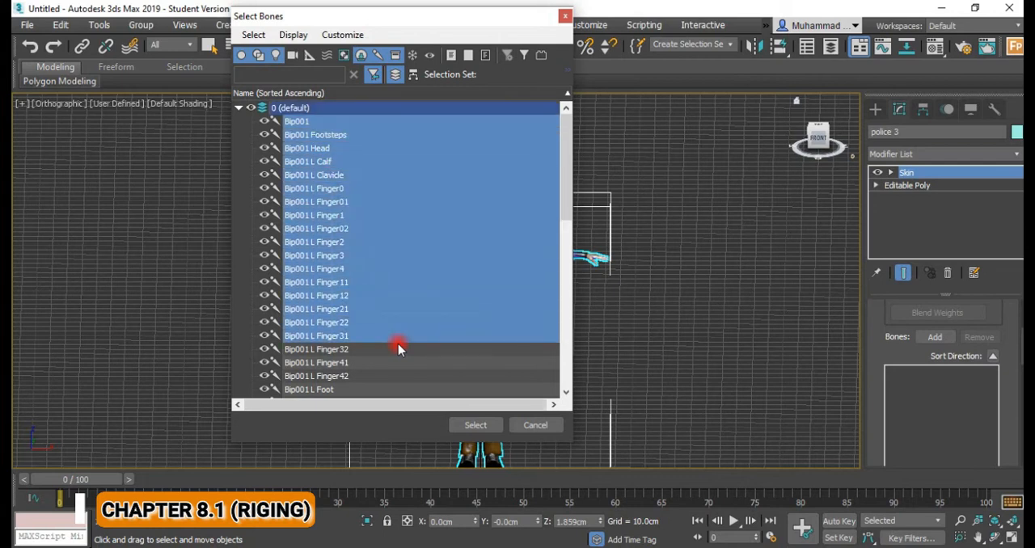
pyautogui.hotkey('ctrl', 'a')
pyautogui.scroll(-4, 442, 376)
pyautogui.scroll(4, 441, 372)
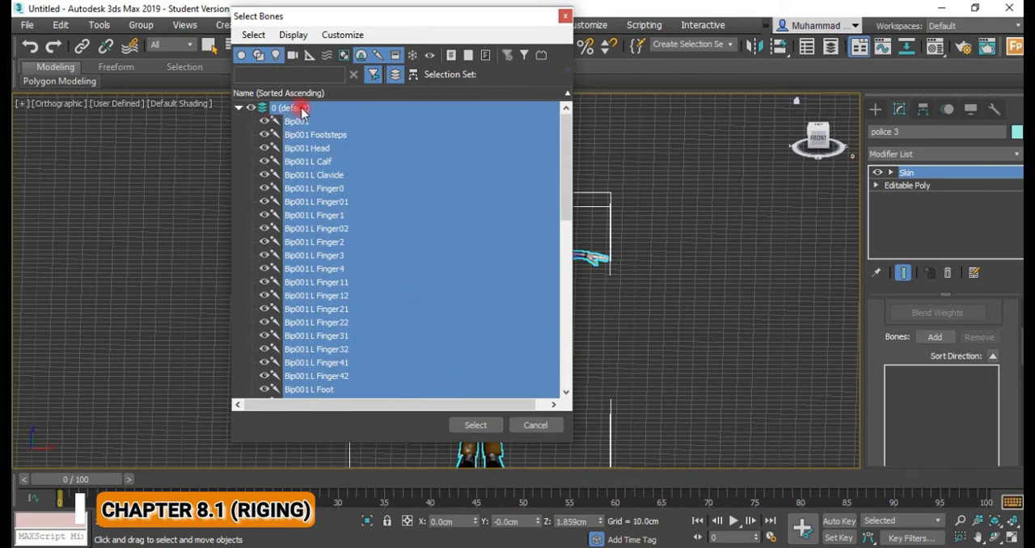
pyautogui.click(473, 425)
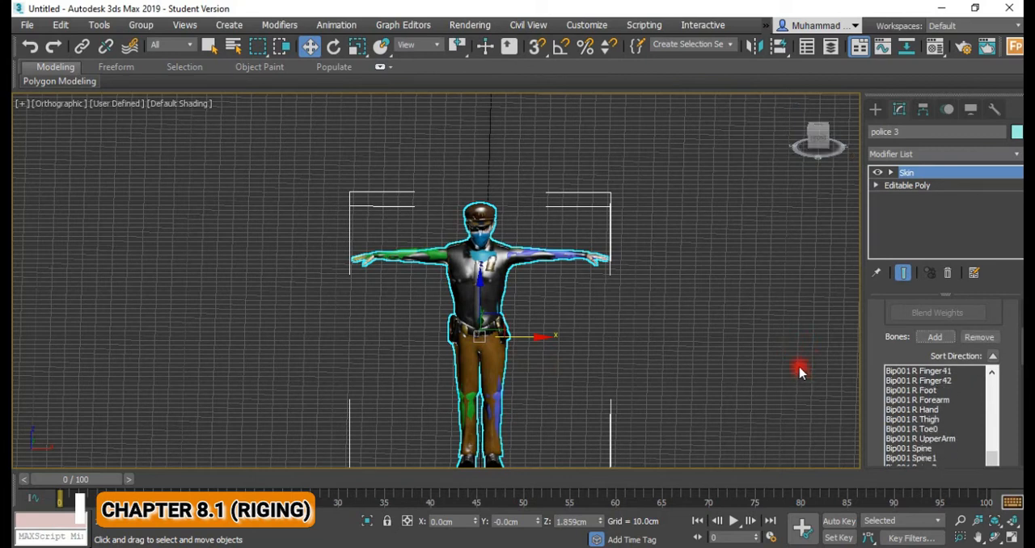
# Lower the Biped's right hand bone to about X -61.7, Y -5.7, Z 120 cm to test the skinned arm.
pyautogui.keyDown('alt'); pyautogui.moveTo(593, 344); pyautogui.dragTo(432, 319, button='middle'); pyautogui.keyUp('alt')
pyautogui.scroll(2, 433, 271)
pyautogui.scroll(2, 434, 322)
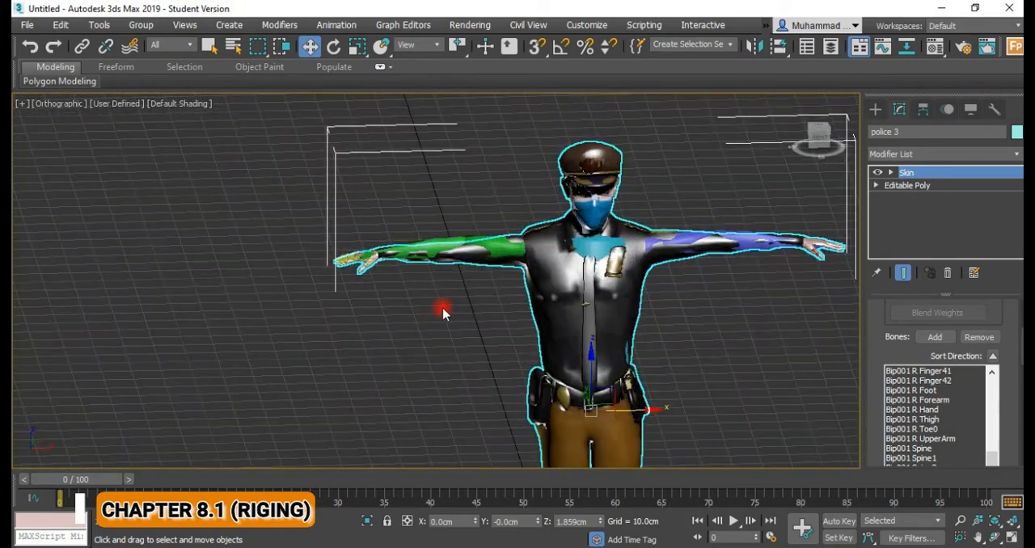
pyautogui.click(443, 314)
pyautogui.click(368, 252)
pyautogui.scroll(2, 370, 274)
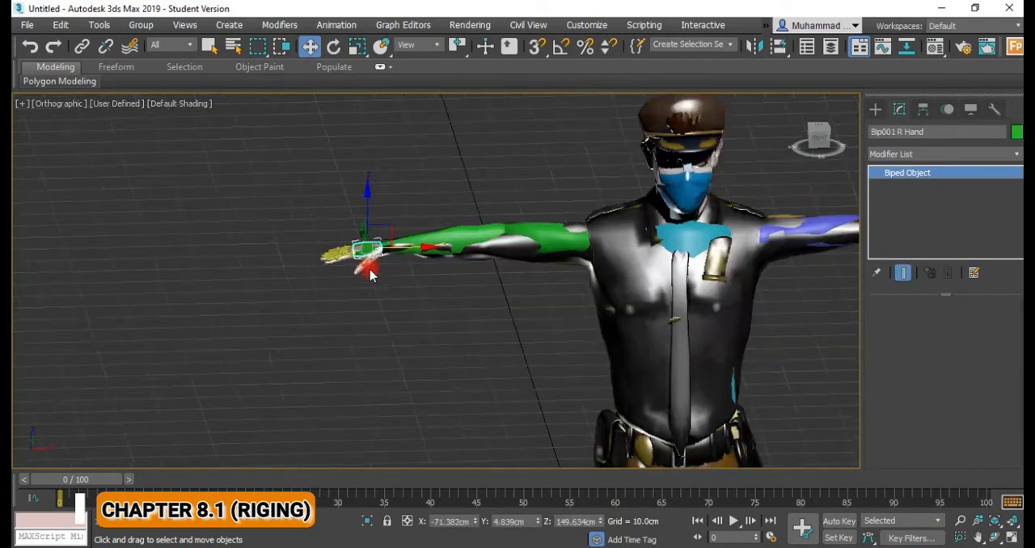
pyautogui.keyDown('alt'); pyautogui.moveTo(401, 249); pyautogui.dragTo(434, 266, button='middle'); pyautogui.keyUp('alt')
pyautogui.moveTo(347, 224); pyautogui.dragTo(480, 338)
pyautogui.scroll(2, 480, 338)
pyautogui.keyDown('alt'); pyautogui.moveTo(480, 336); pyautogui.dragTo(451, 329, button='middle'); pyautogui.keyUp('alt')
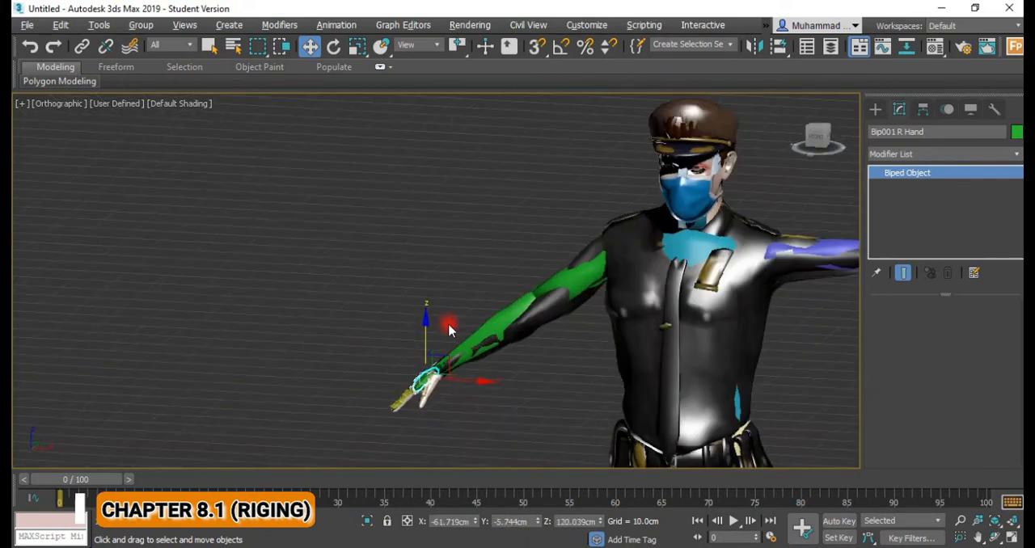
# Select the skinned police officer mesh and hide it, leaving only the Biped in view.
pyautogui.moveTo(595, 375); pyautogui.dragTo(332, 300, button='middle')
pyautogui.scroll(-2, 336, 303)
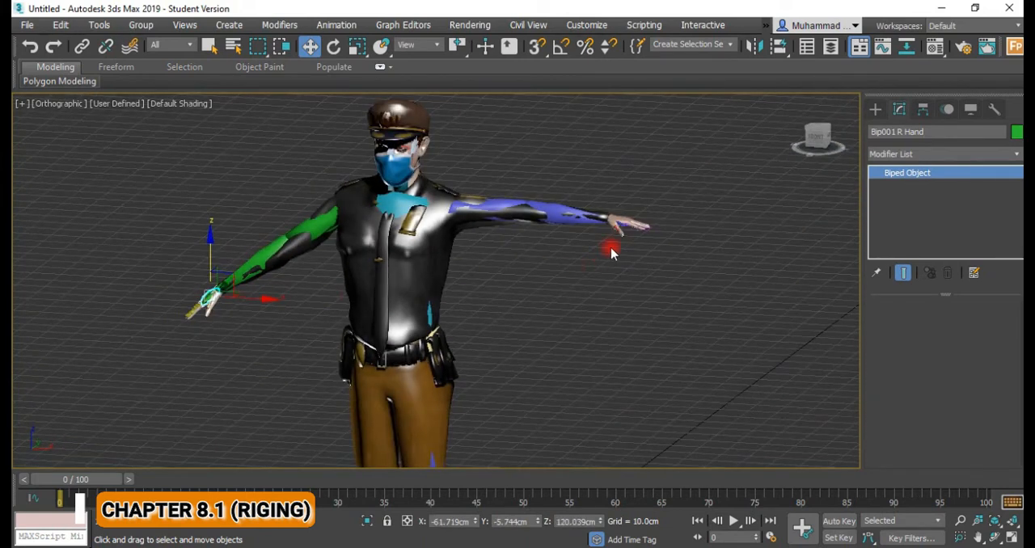
pyautogui.click(622, 224)
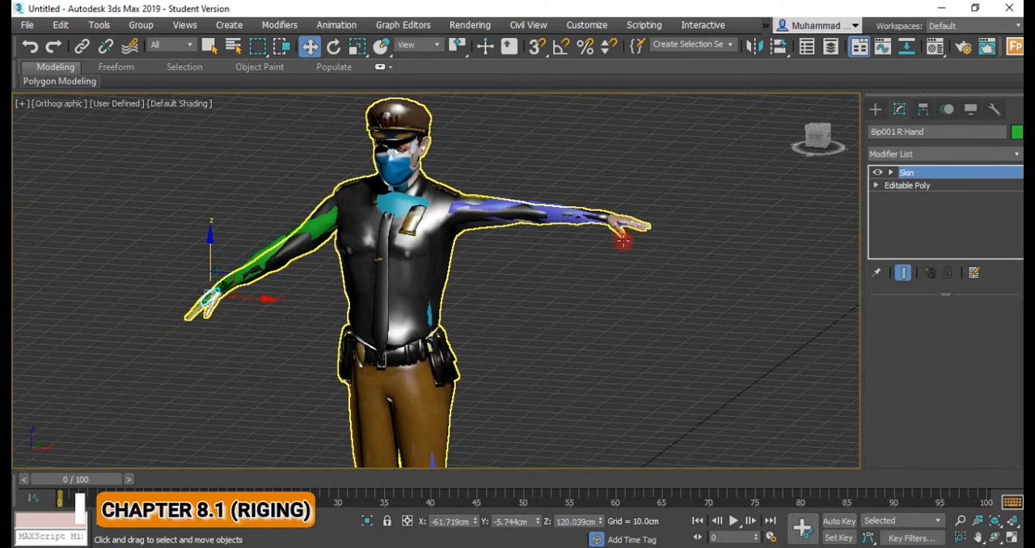
pyautogui.click(623, 240)
pyautogui.scroll(2, 608, 275)
pyautogui.scroll(-3, 608, 279)
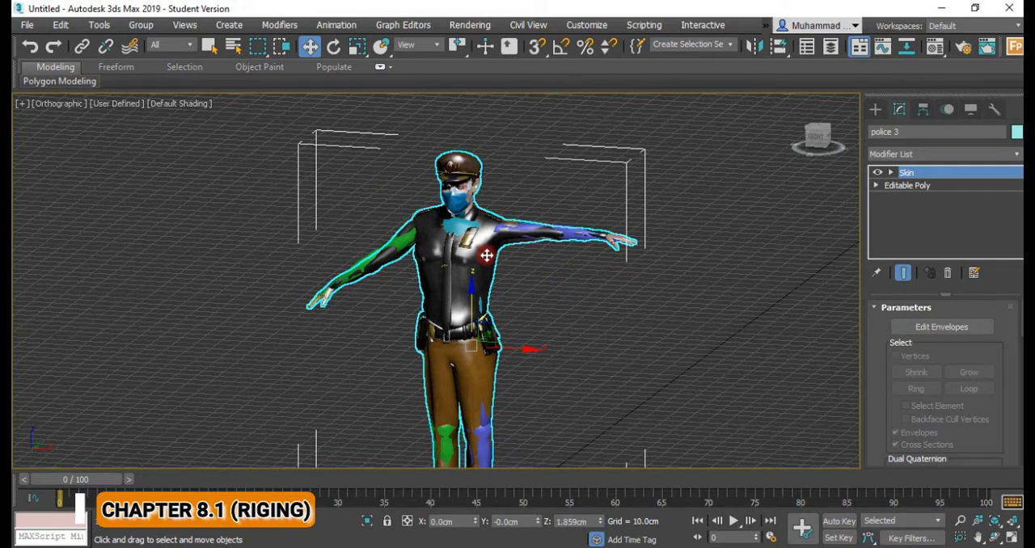
pyautogui.scroll(-2, 489, 259)
pyautogui.moveTo(491, 265); pyautogui.dragTo(485, 249, button='middle')
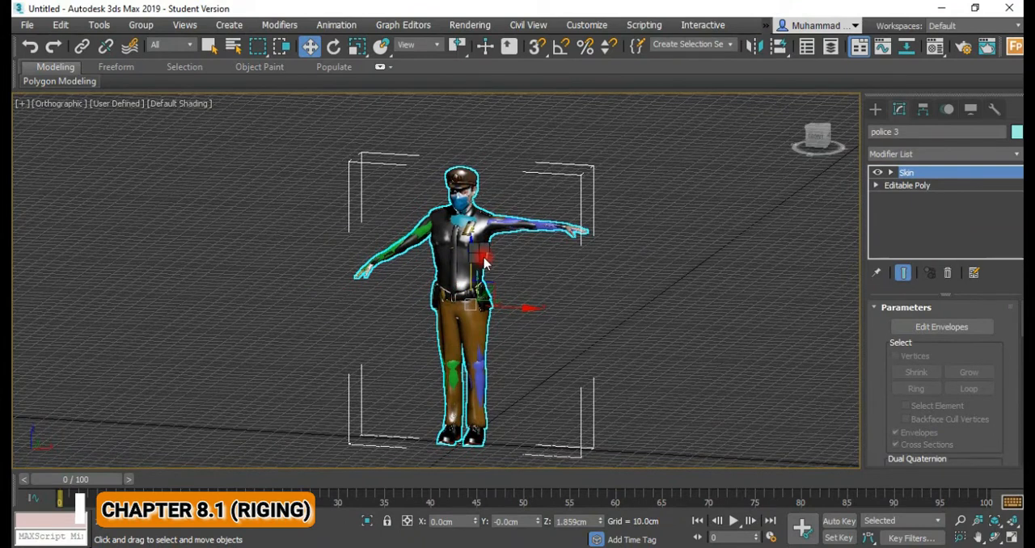
pyautogui.rightClick(485, 262)
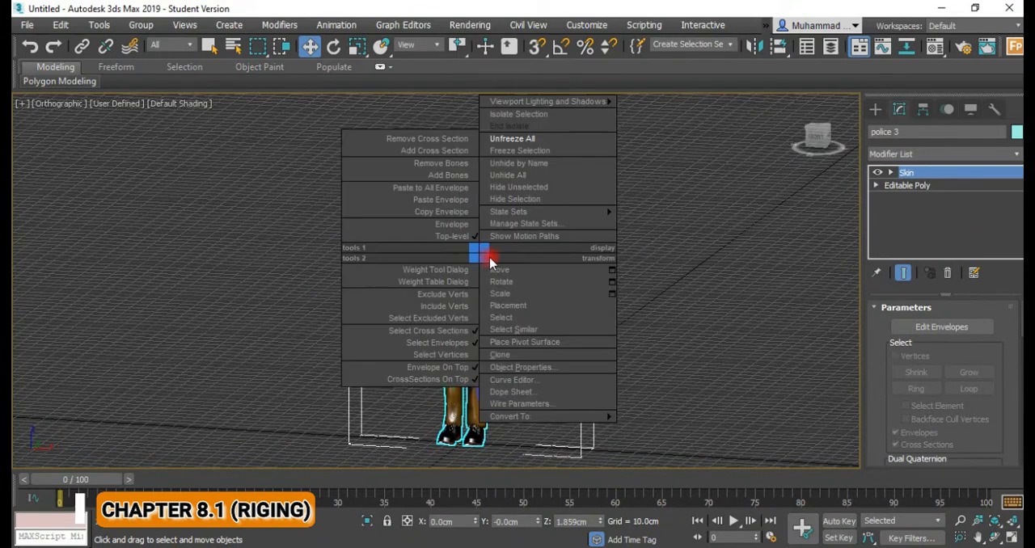
pyautogui.click(527, 200)
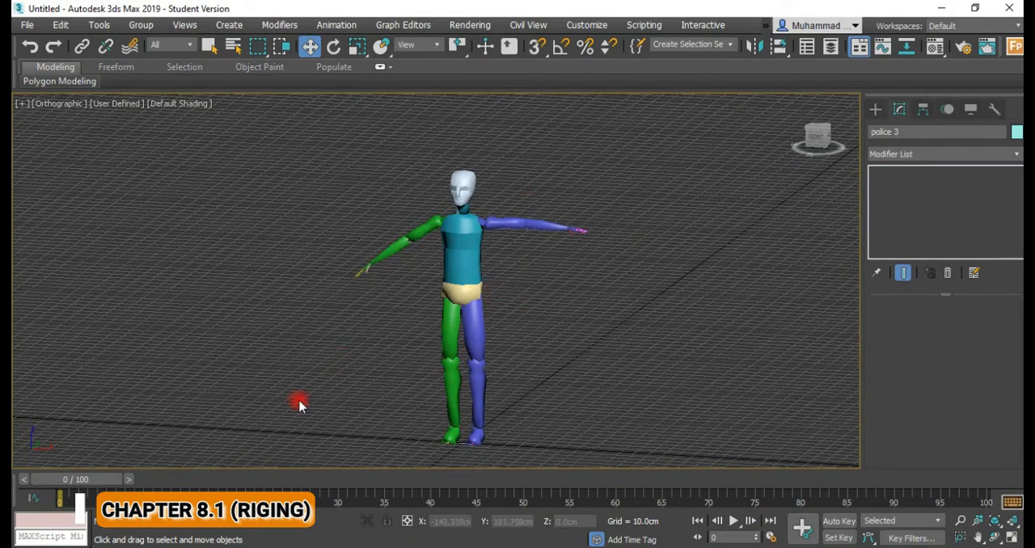
# Look over the bare Biped and unhide all hidden objects.
pyautogui.moveTo(107, 483); pyautogui.dragTo(80, 481)
pyautogui.keyDown('alt'); pyautogui.moveTo(314, 369); pyautogui.dragTo(338, 364, button='middle'); pyautogui.keyUp('alt')
pyautogui.keyDown('alt'); pyautogui.moveTo(407, 360); pyautogui.dragTo(367, 427, button='middle'); pyautogui.keyUp('alt')
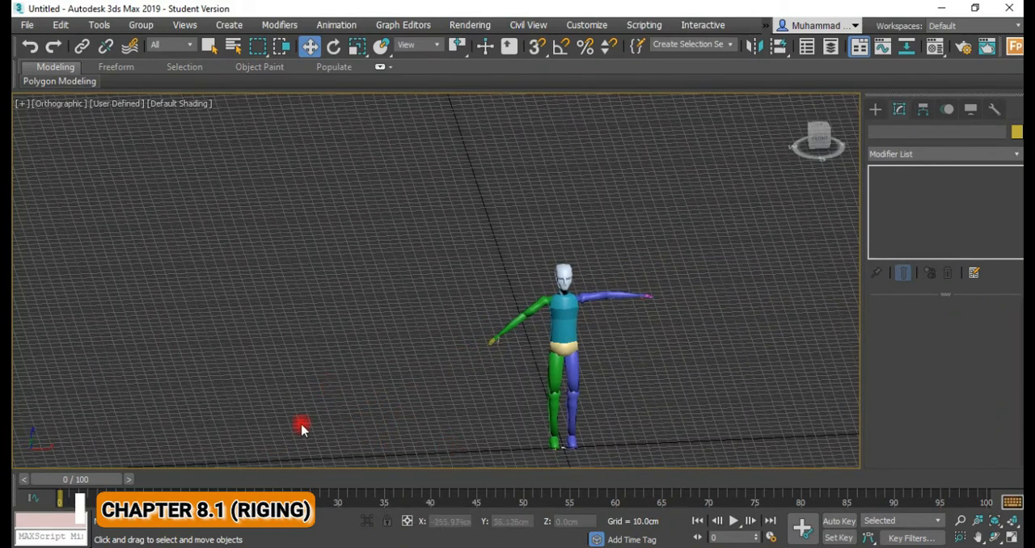
pyautogui.rightClick(477, 259)
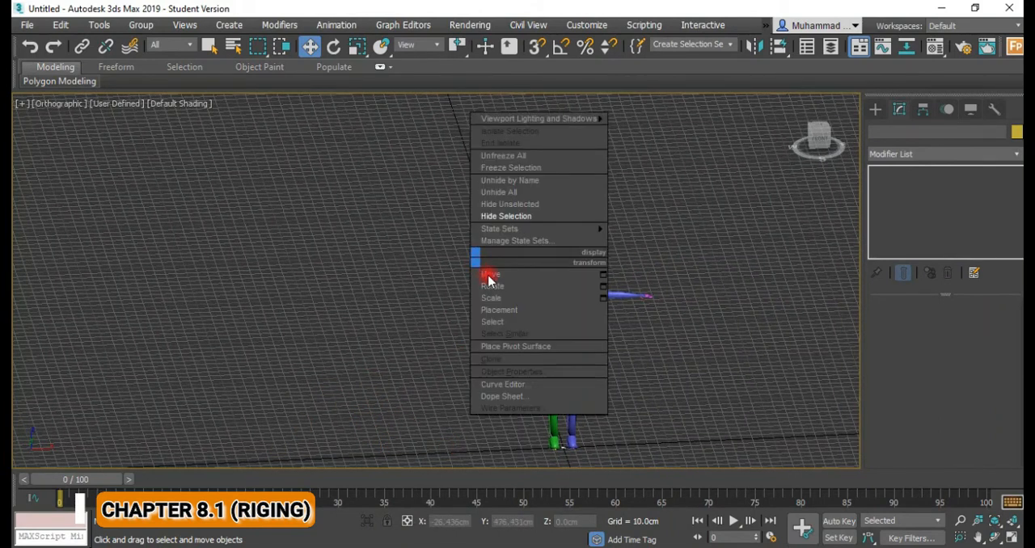
pyautogui.click(525, 192)
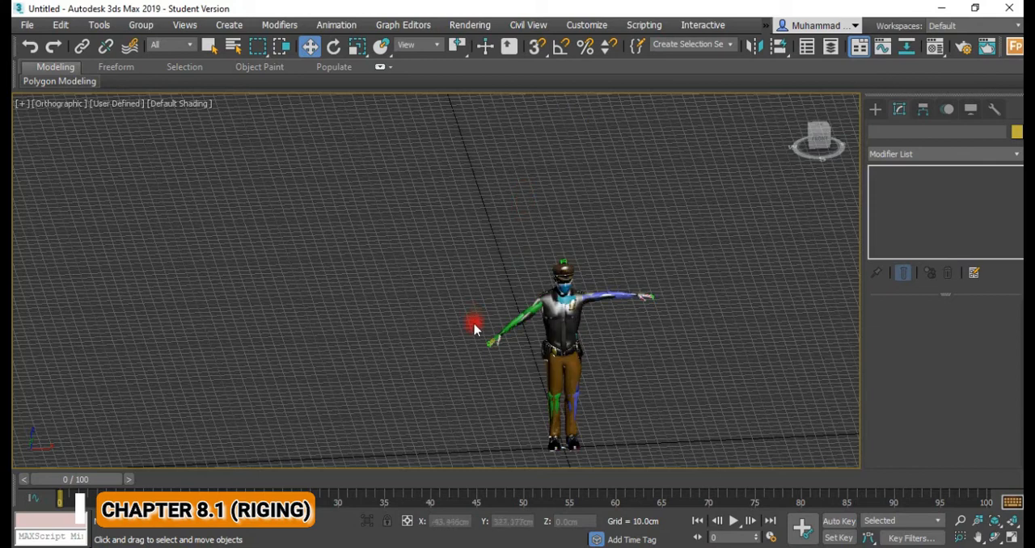
# Hide the police officer mesh again and clear the selection, keeping the Biped in view.
pyautogui.rightClick(421, 242)
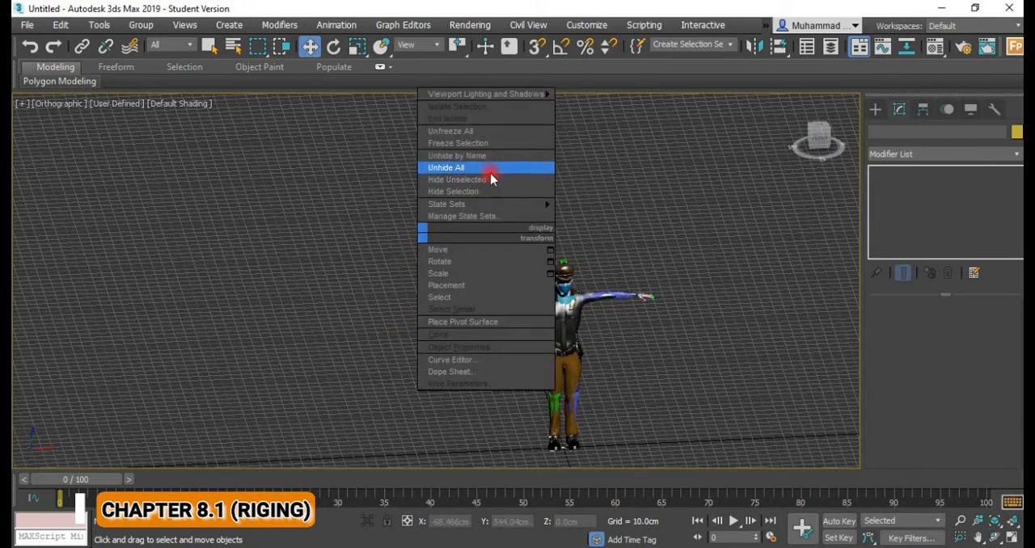
pyautogui.click(572, 324)
pyautogui.rightClick(572, 326)
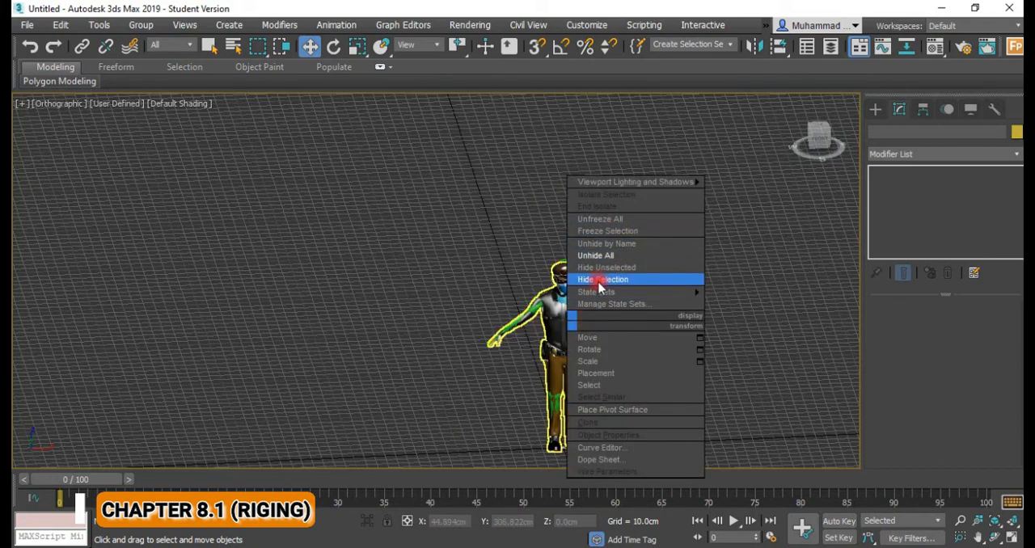
pyautogui.click(599, 282)
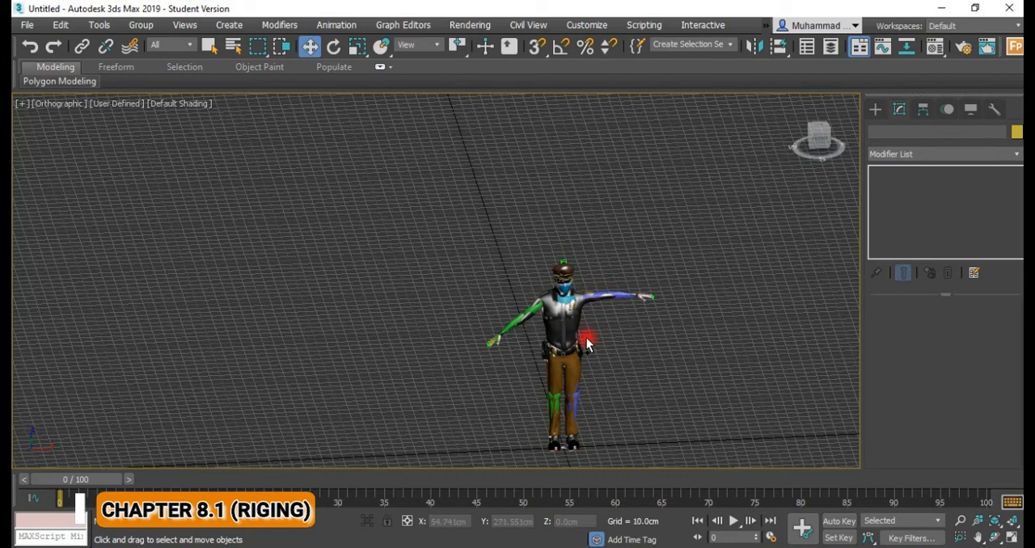
pyautogui.click(544, 328)
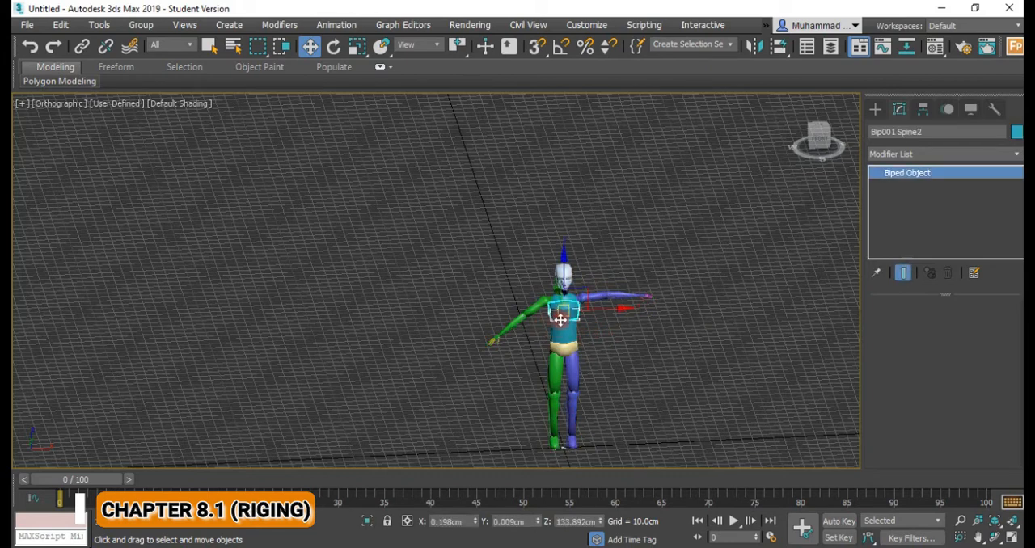
pyautogui.click(485, 284)
pyautogui.keyDown('alt'); pyautogui.moveTo(513, 337); pyautogui.dragTo(520, 291, button='middle'); pyautogui.keyUp('alt')
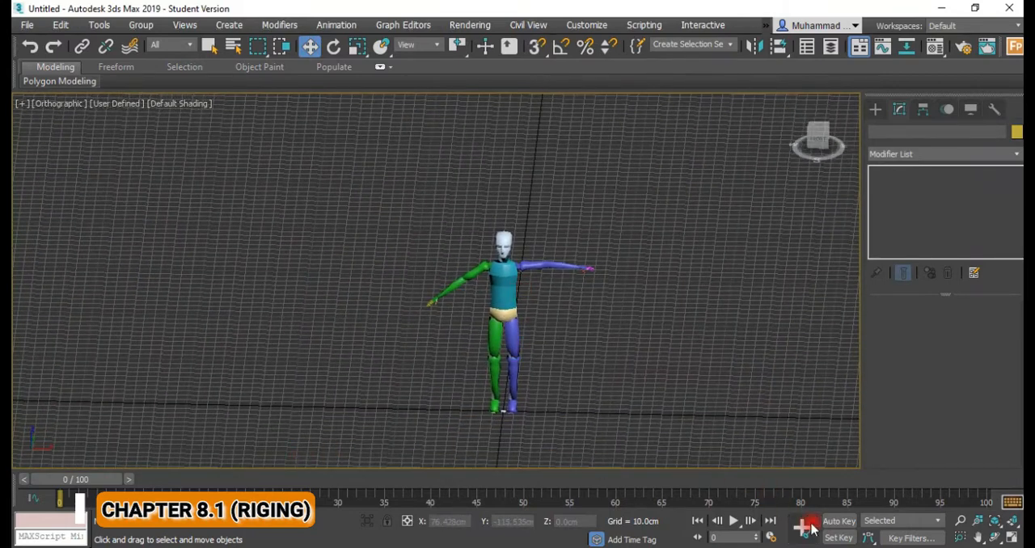
# Turn on Auto Key, accept the time configuration with an end time of 100, and move to frame 10.
pyautogui.click(839, 521)
pyautogui.click(769, 538)
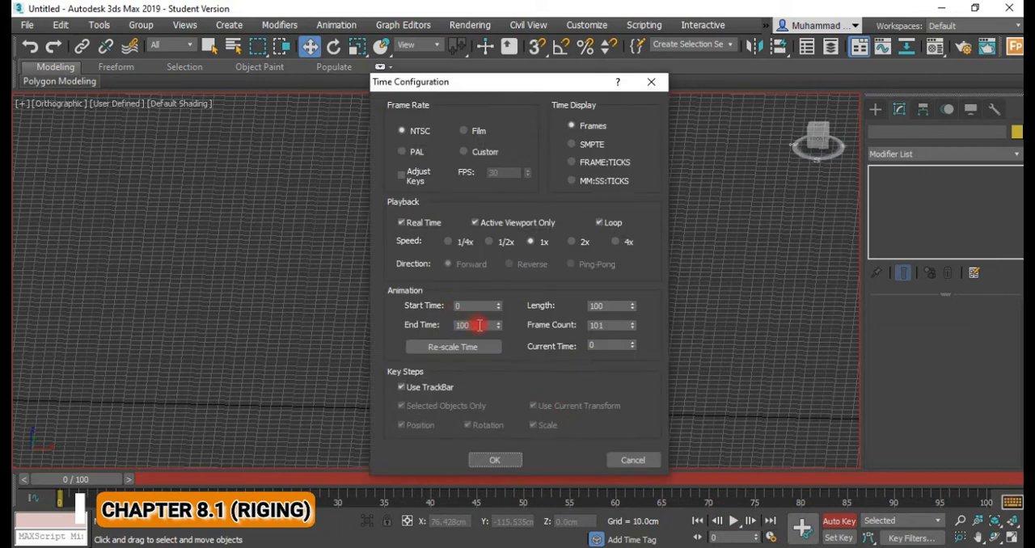
pyautogui.click(494, 461)
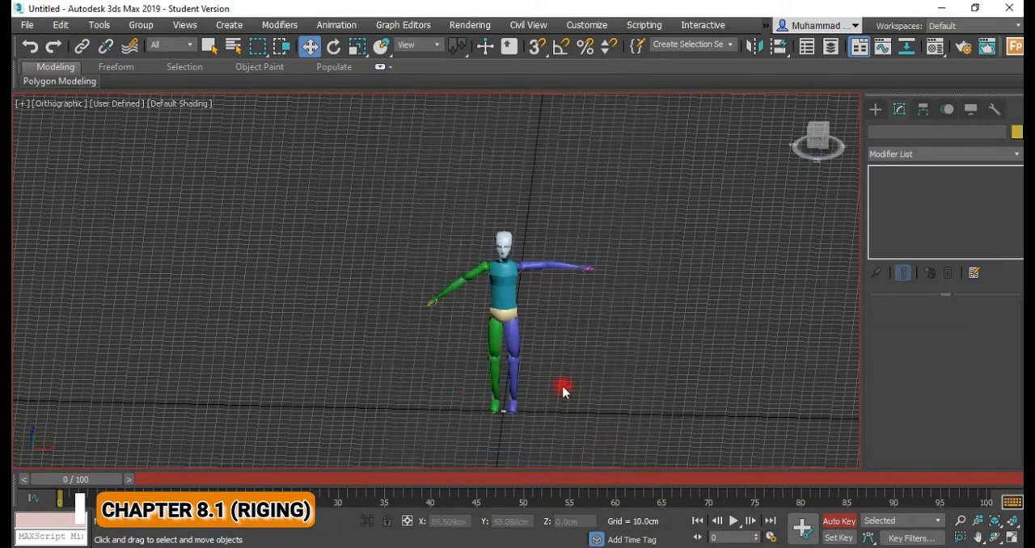
pyautogui.moveTo(68, 481); pyautogui.dragTo(146, 480)
pyautogui.press('w')
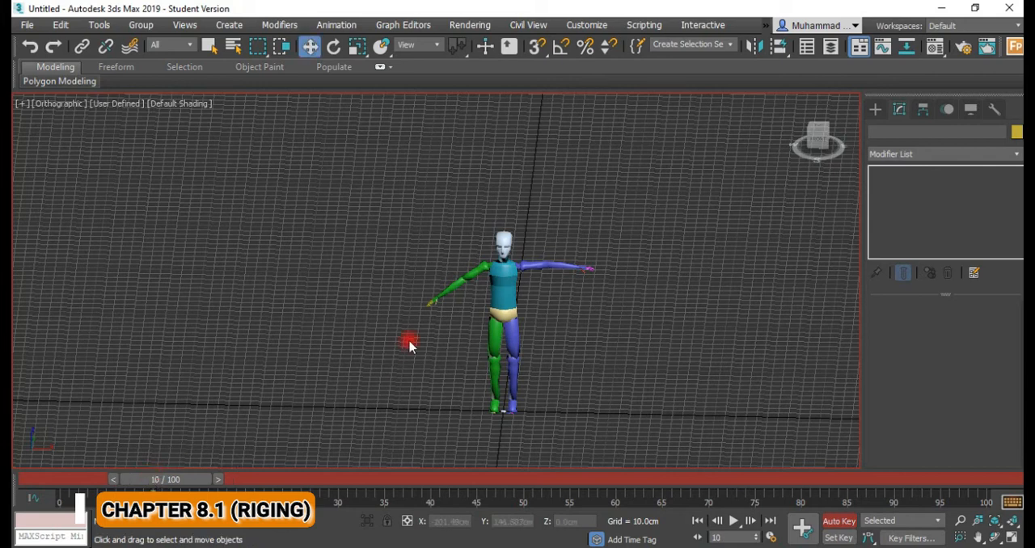
# Try to raise the Biped's right finger bone, Bip001 R Finger1, at frame 10.
pyautogui.click(436, 302)
pyautogui.moveTo(431, 271)
pyautogui.mouseDown()
pyautogui.moveTo(441, 234)
pyautogui.moveTo(442, 261)
pyautogui.mouseUp()
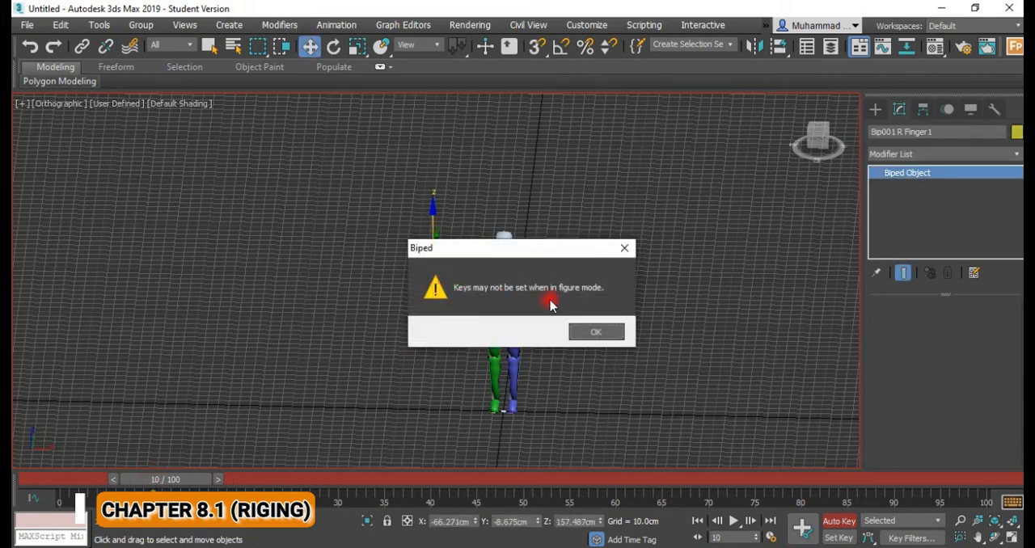
pyautogui.click(596, 331)
# Select the Biped's right hand and turn off Figure Mode so its bones can be keyed.
pyautogui.click(435, 303)
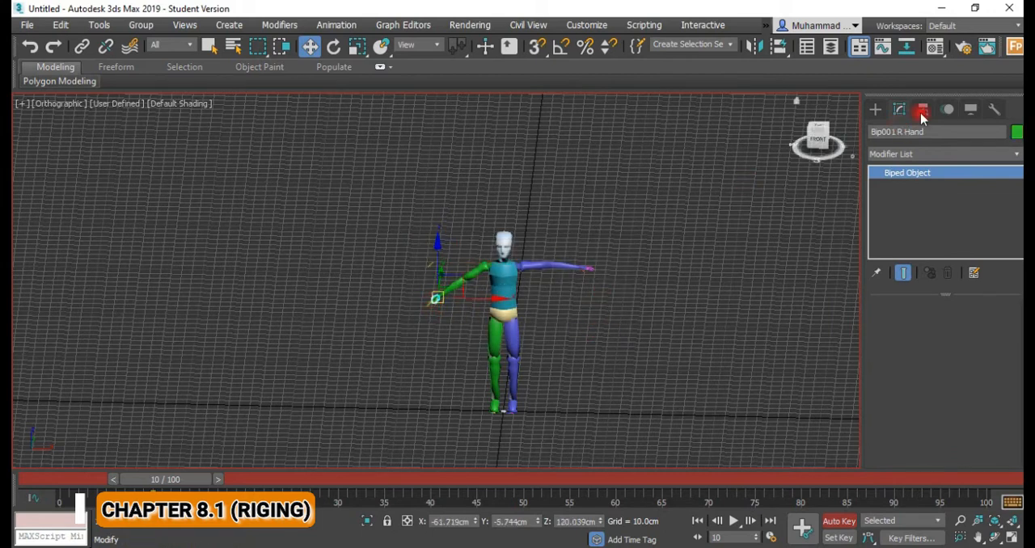
pyautogui.click(949, 110)
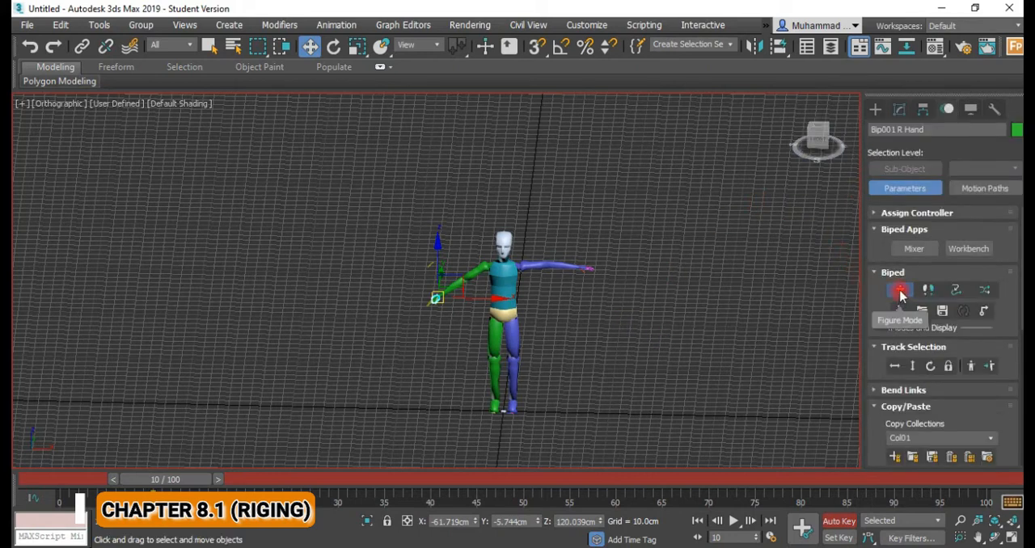
pyautogui.click(900, 291)
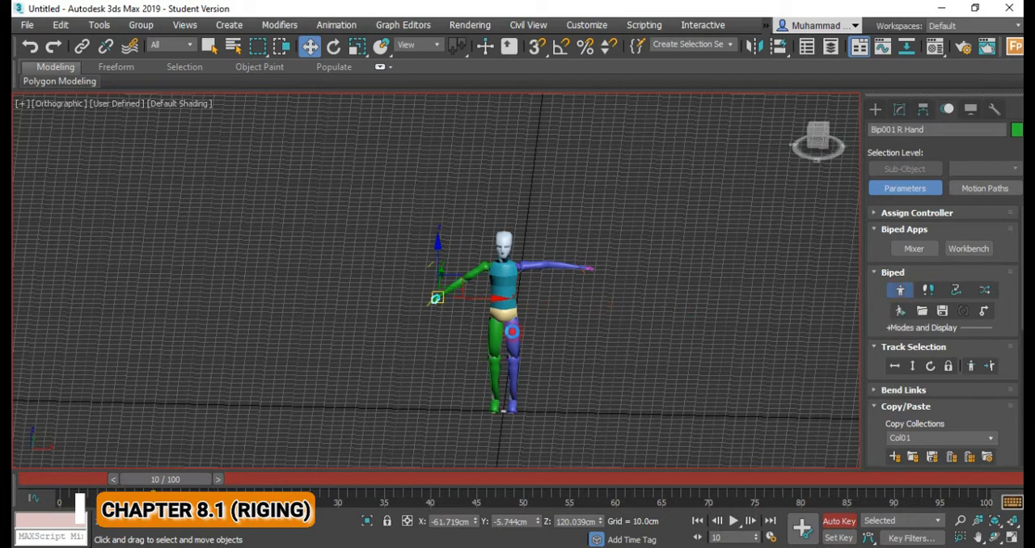
# Raise the Biped's right hand at frame 10 and select the stray fingertip bone above it.
pyautogui.moveTo(198, 479)
pyautogui.mouseDown()
pyautogui.moveTo(81, 479)
pyautogui.moveTo(196, 474)
pyautogui.mouseUp()
pyautogui.press('w')
pyautogui.moveTo(438, 278)
pyautogui.mouseDown()
pyautogui.moveTo(444, 250)
pyautogui.moveTo(441, 276)
pyautogui.mouseUp()
pyautogui.keyDown('alt'); pyautogui.moveTo(442, 276); pyautogui.dragTo(478, 301, button='middle'); pyautogui.keyUp('alt')
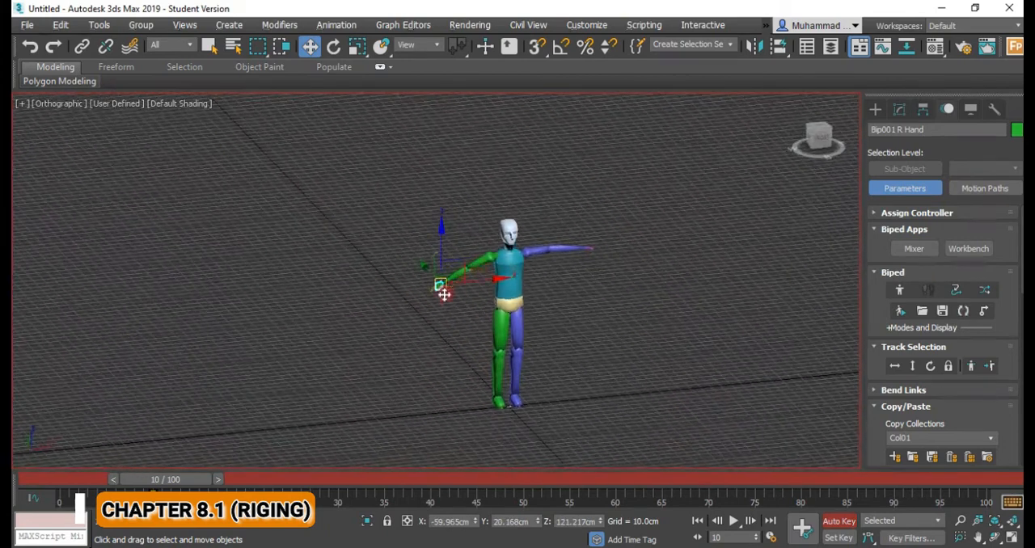
pyautogui.scroll(5, 444, 293)
pyautogui.moveTo(444, 293); pyautogui.dragTo(434, 404, button='middle')
pyautogui.moveTo(430, 341); pyautogui.dragTo(453, 243)
pyautogui.click(475, 201)
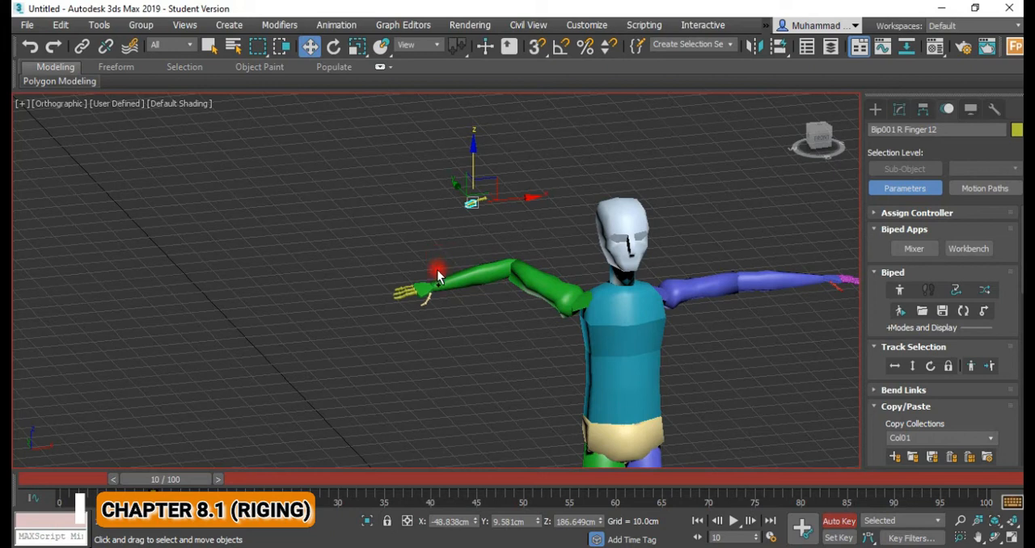
# Lower the right hand to about X -60, Y 20.2, Z 121.2 cm and turn Figure Mode back on.
pyautogui.click(437, 278)
pyautogui.moveTo(436, 278); pyautogui.dragTo(423, 383)
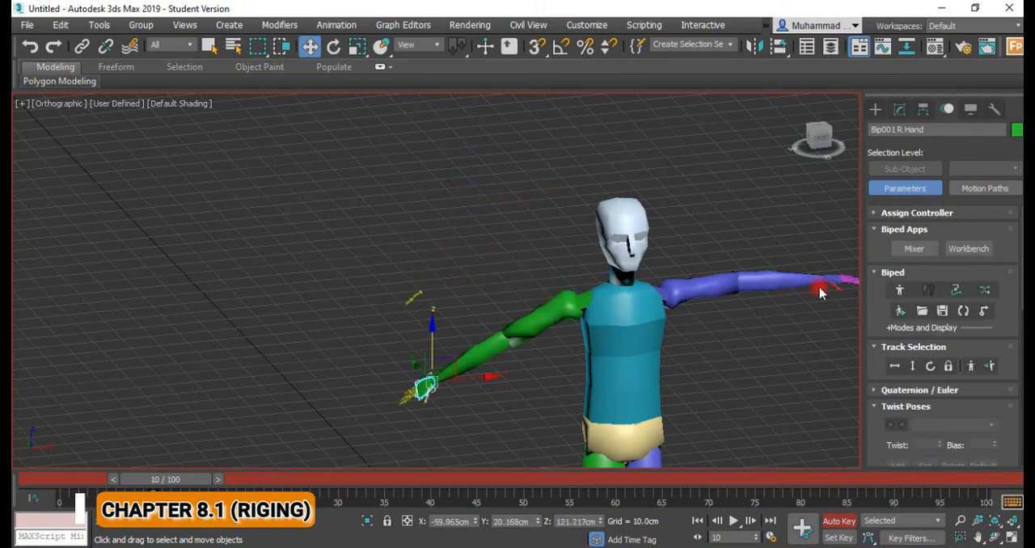
pyautogui.click(899, 290)
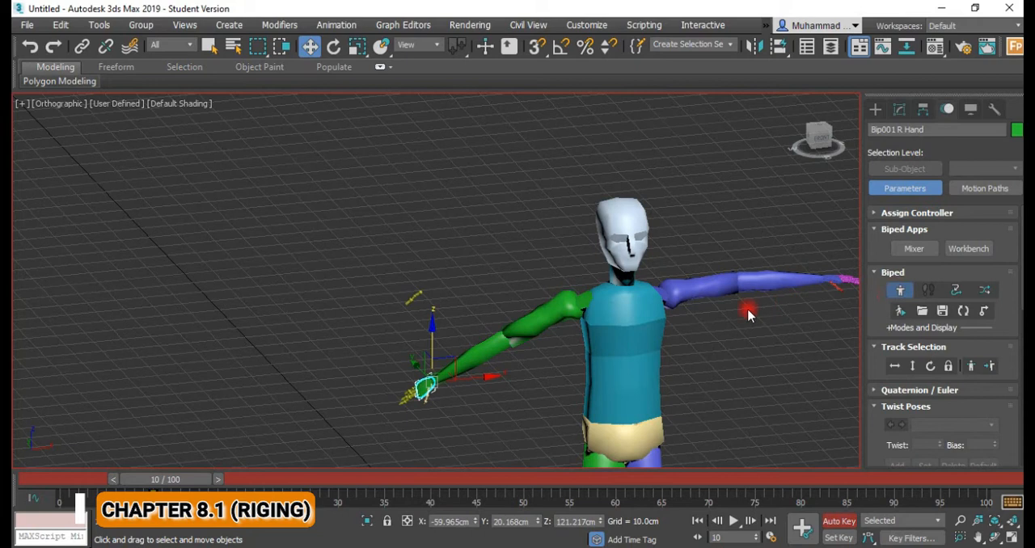
# Select the three stray right finger bones together and move them down onto the Biped's right hand.
pyautogui.moveTo(597, 360); pyautogui.dragTo(552, 315, button='middle')
pyautogui.click(395, 275)
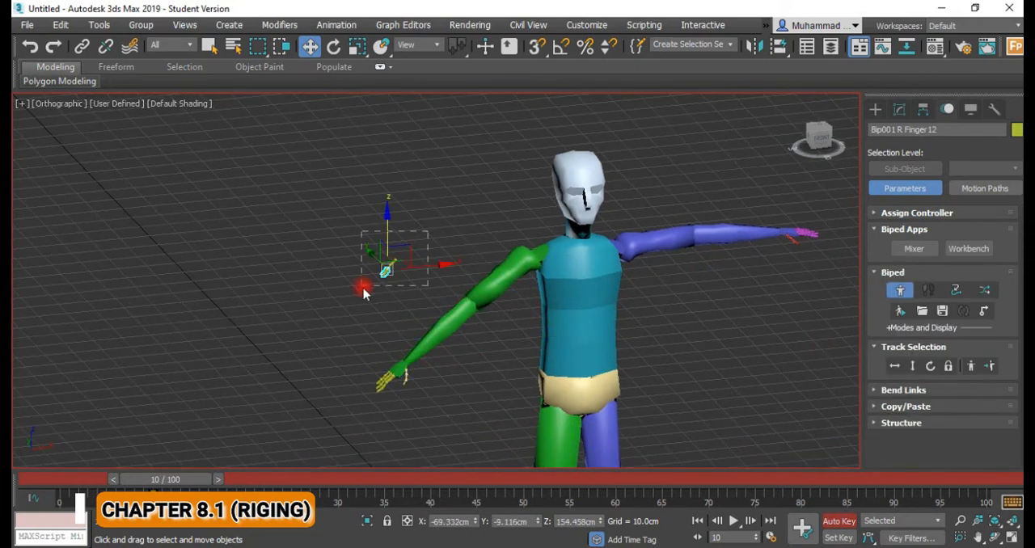
pyautogui.moveTo(364, 293); pyautogui.dragTo(361, 297)
pyautogui.moveTo(397, 216); pyautogui.dragTo(412, 362)
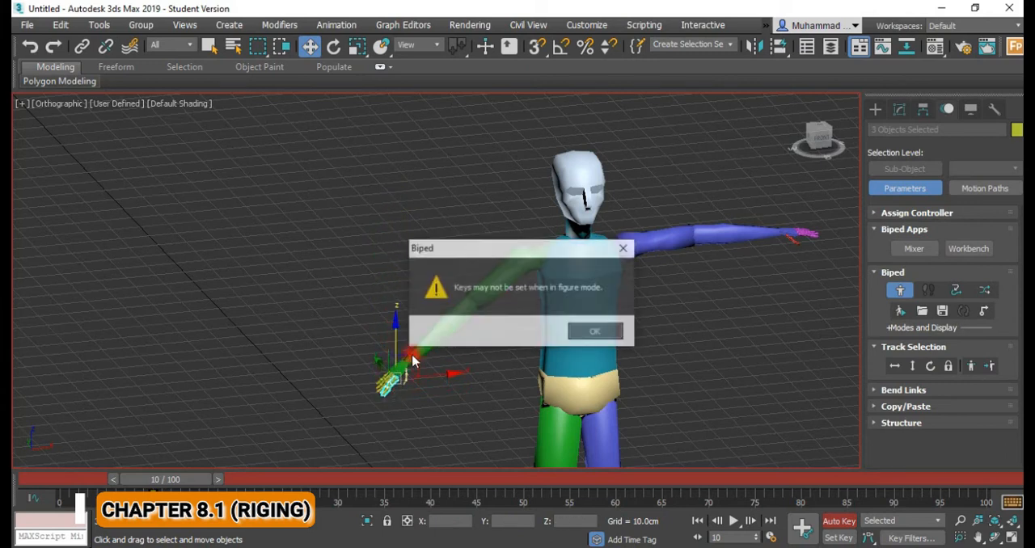
pyautogui.click(603, 332)
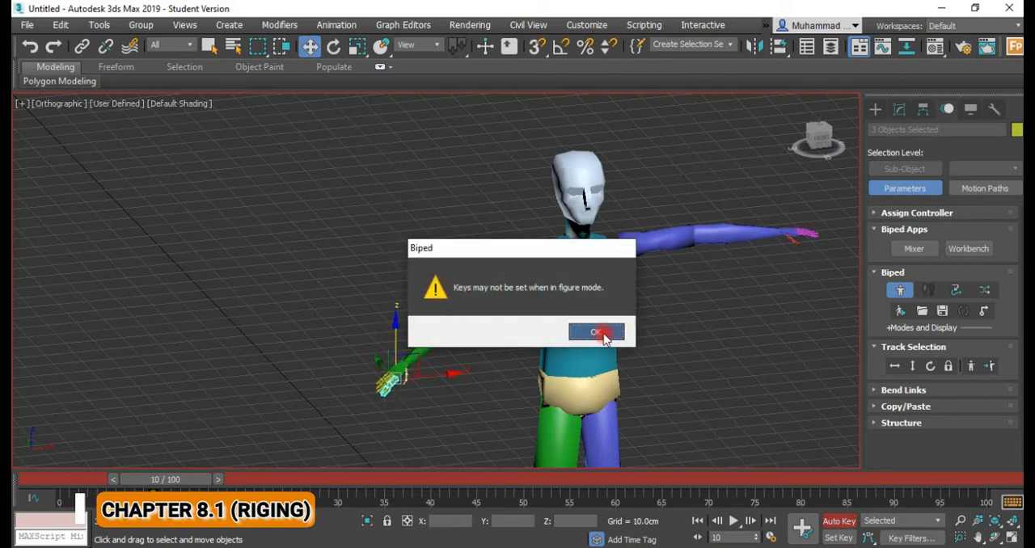
# Return to frame 0 and toggle the Biped's Figure Mode.
pyautogui.moveTo(201, 476); pyautogui.dragTo(98, 476)
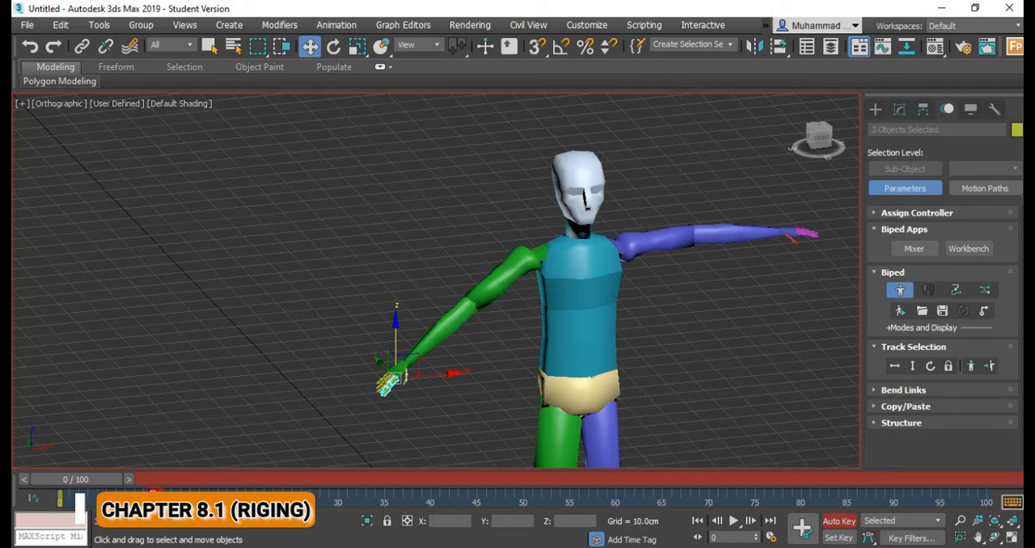
pyautogui.click(900, 291)
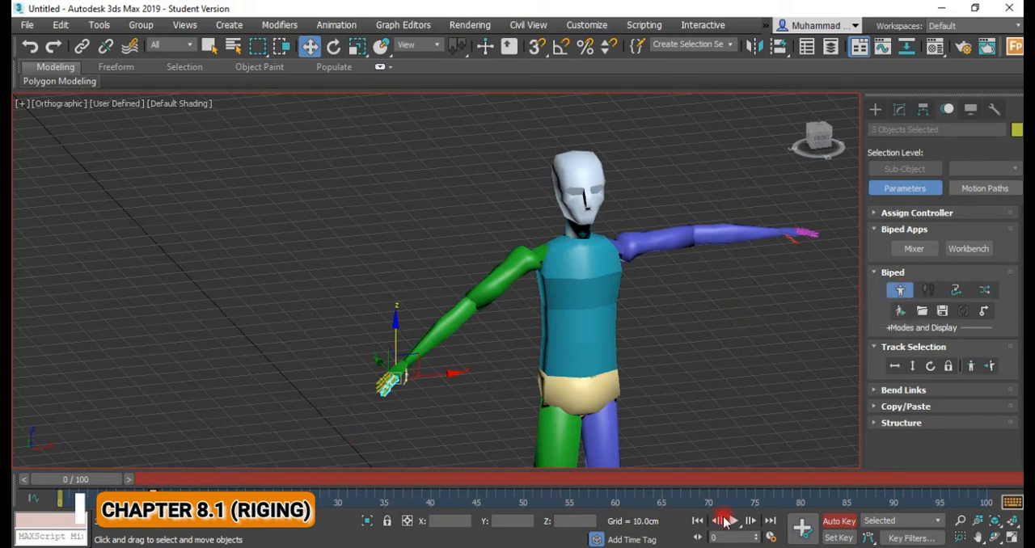
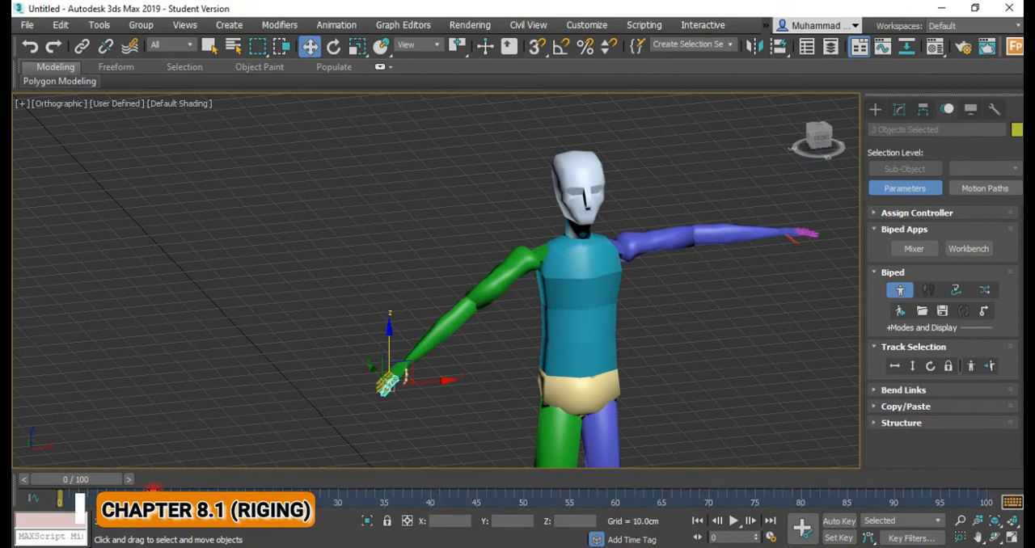
# Pick the right finger bone Bip001 R Finger11 and delete its selected keys at frame 10 on the timeline.
pyautogui.moveTo(120, 480); pyautogui.dragTo(81, 480)
pyautogui.press('w')
pyautogui.click(402, 392)
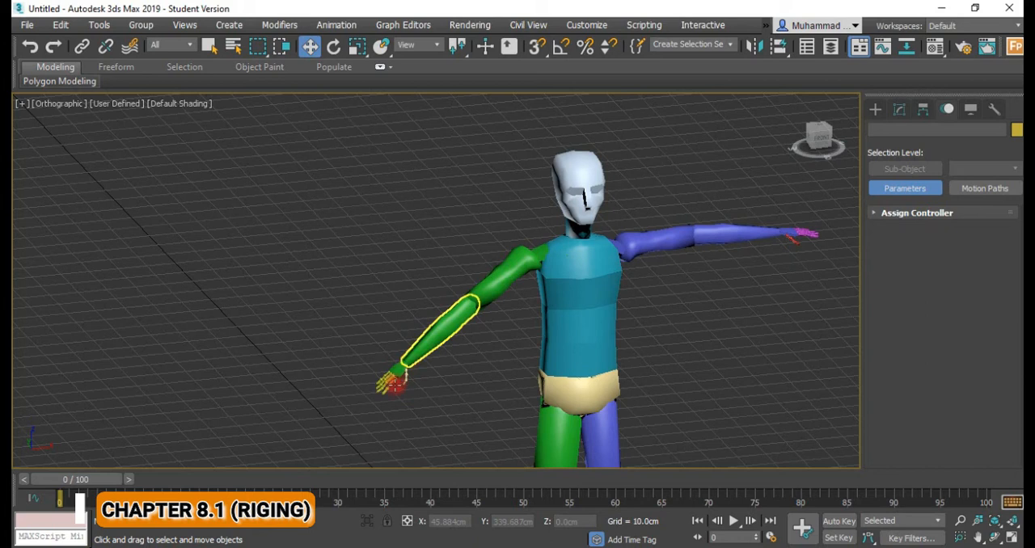
pyautogui.click(391, 388)
pyautogui.click(393, 388)
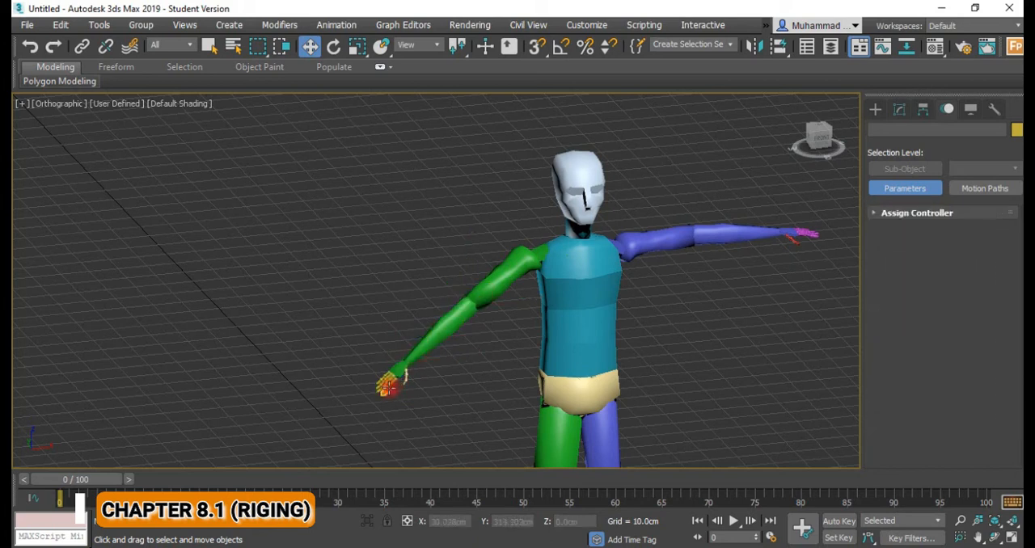
pyautogui.click(391, 384)
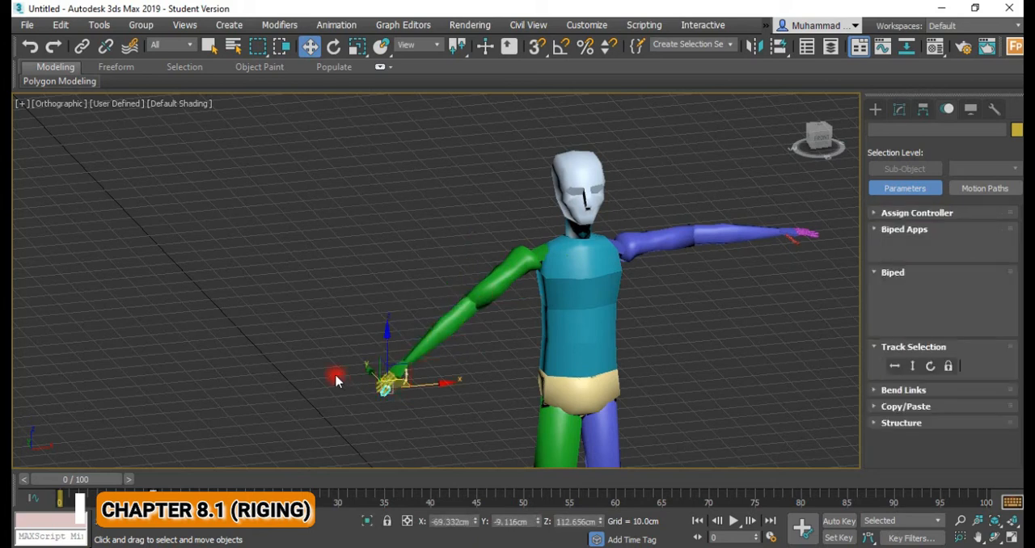
pyautogui.click(173, 465)
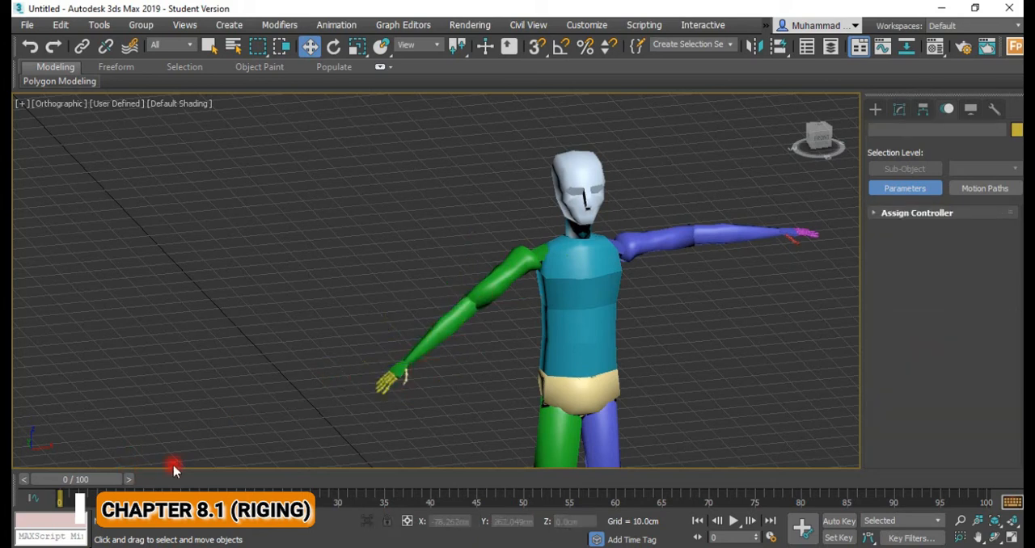
pyautogui.click(392, 391)
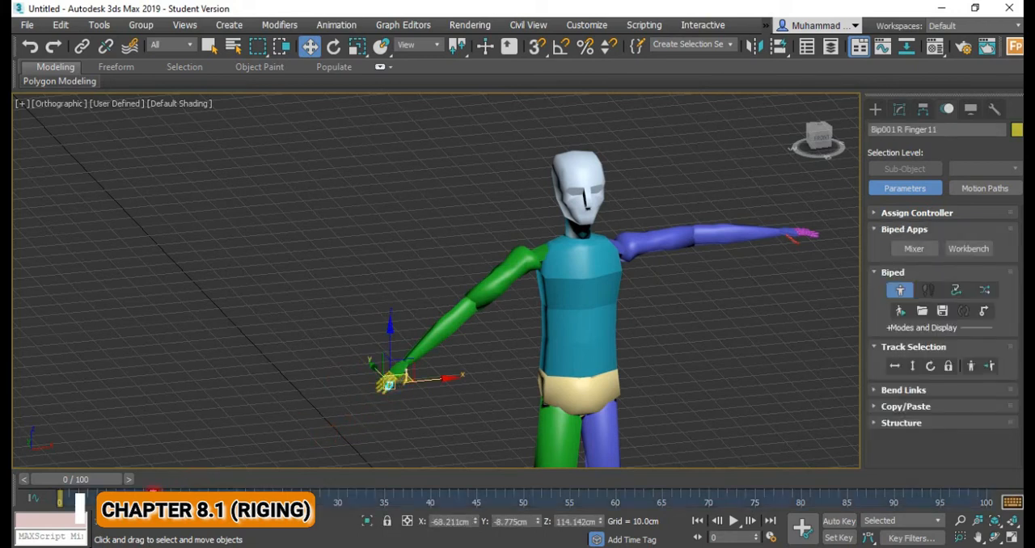
pyautogui.rightClick(153, 490)
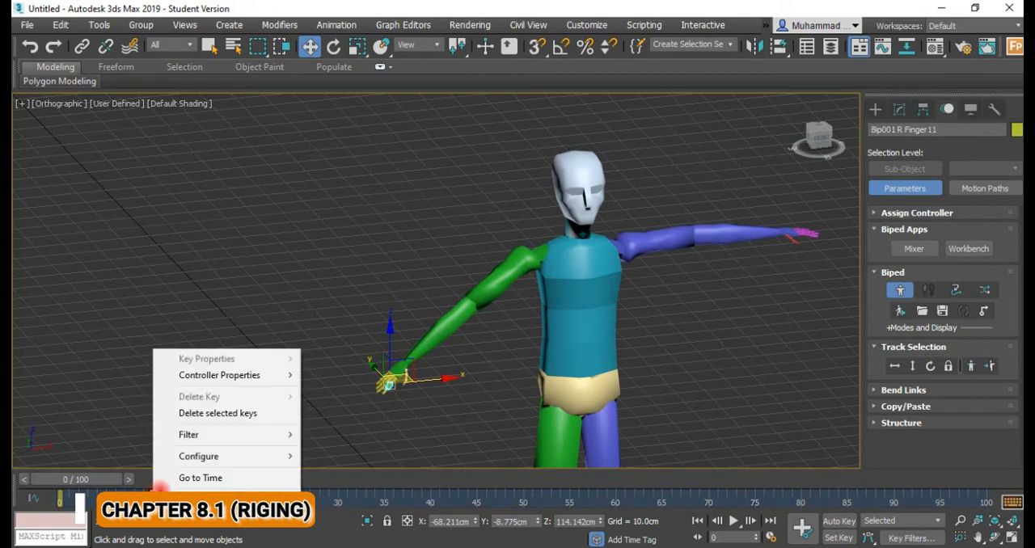
pyautogui.click(247, 413)
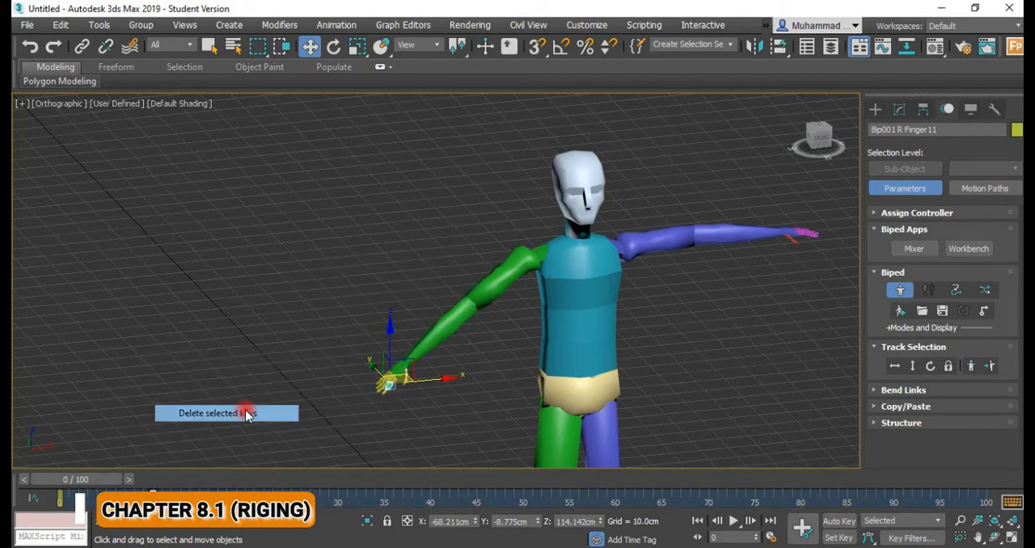
pyautogui.click(372, 401)
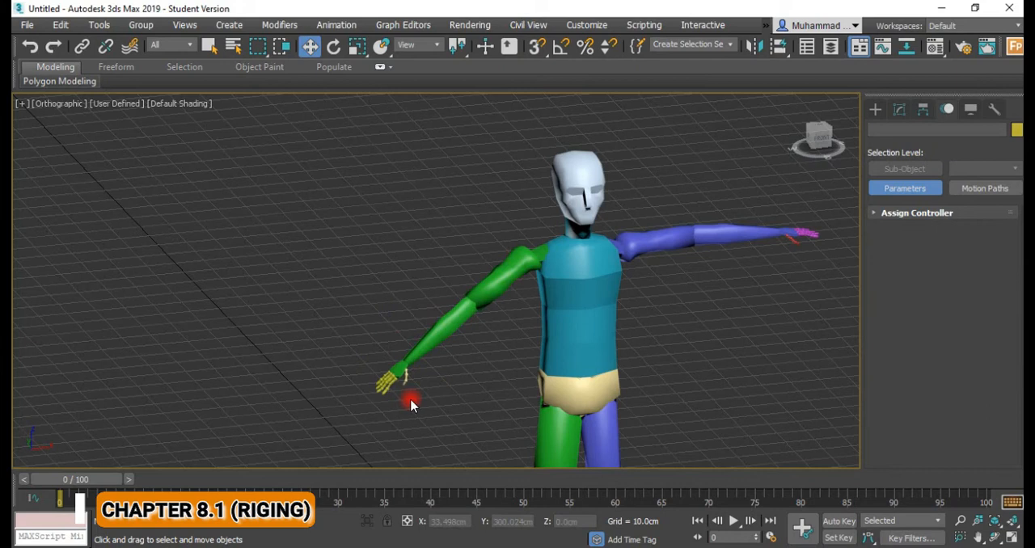
# Select the Biped's chest bone at frame 0, turn Figure Mode off and enable Auto Key.
pyautogui.moveTo(81, 480)
pyautogui.mouseDown()
pyautogui.moveTo(345, 482)
pyautogui.moveTo(76, 480)
pyautogui.mouseUp()
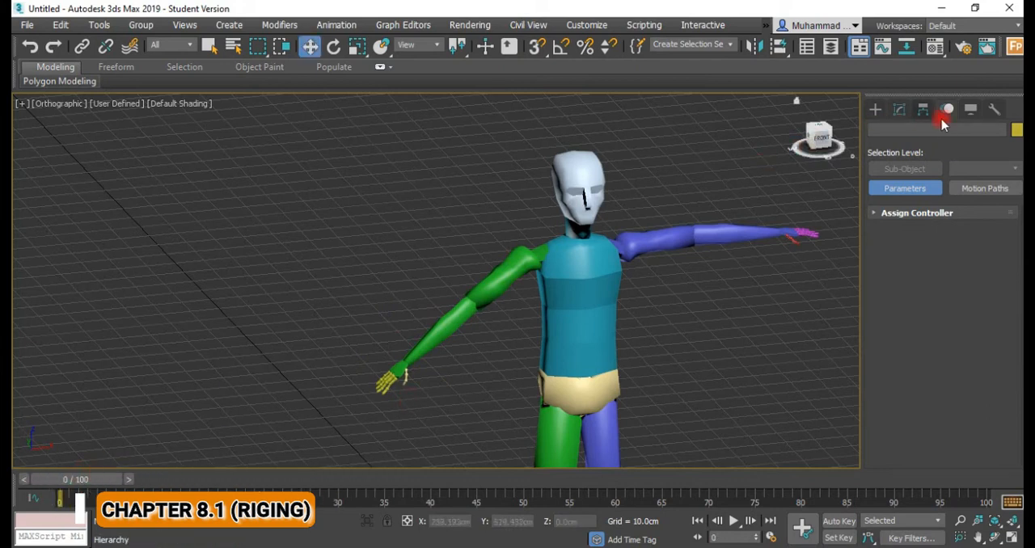
pyautogui.click(626, 281)
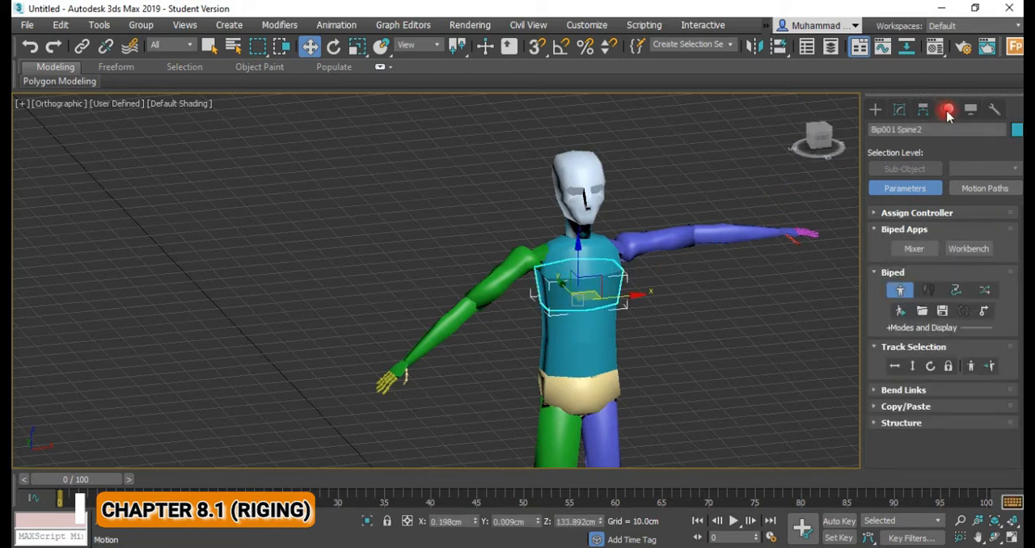
pyautogui.click(902, 287)
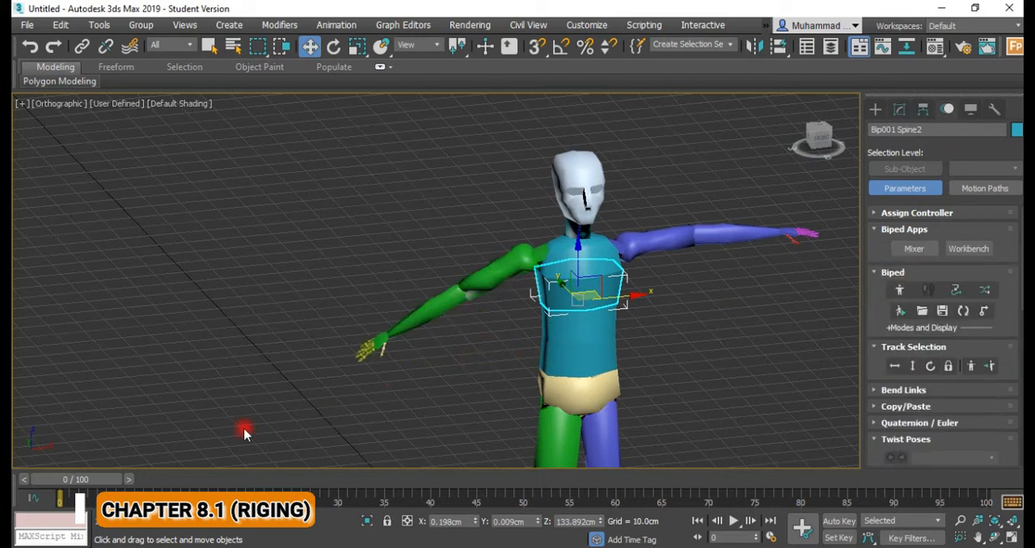
pyautogui.click(841, 520)
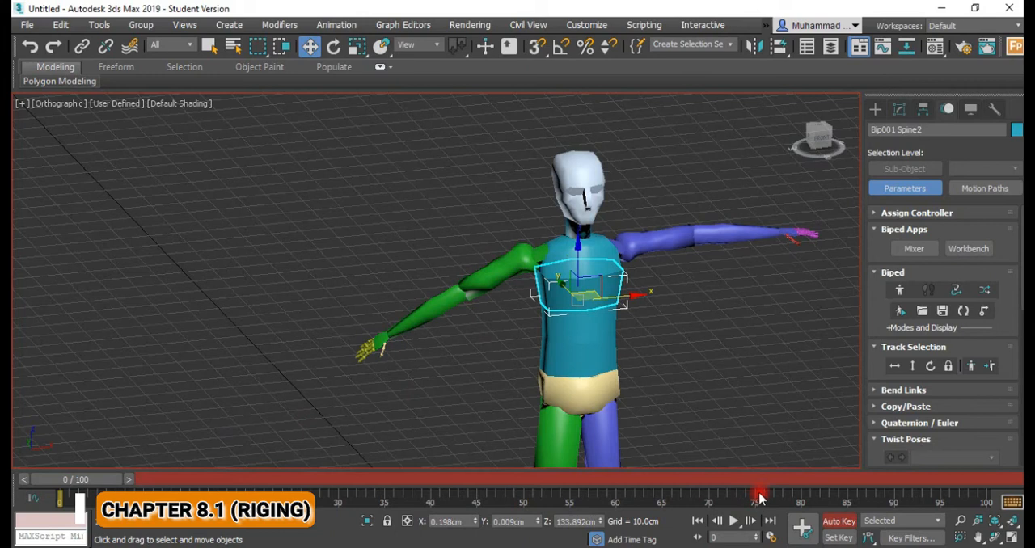
# At frame 10, move the Biped's right hand up beside the face to about X -27.8, Y -32.6, Z 174.5 cm.
pyautogui.moveTo(118, 484); pyautogui.dragTo(204, 484)
pyautogui.press('w')
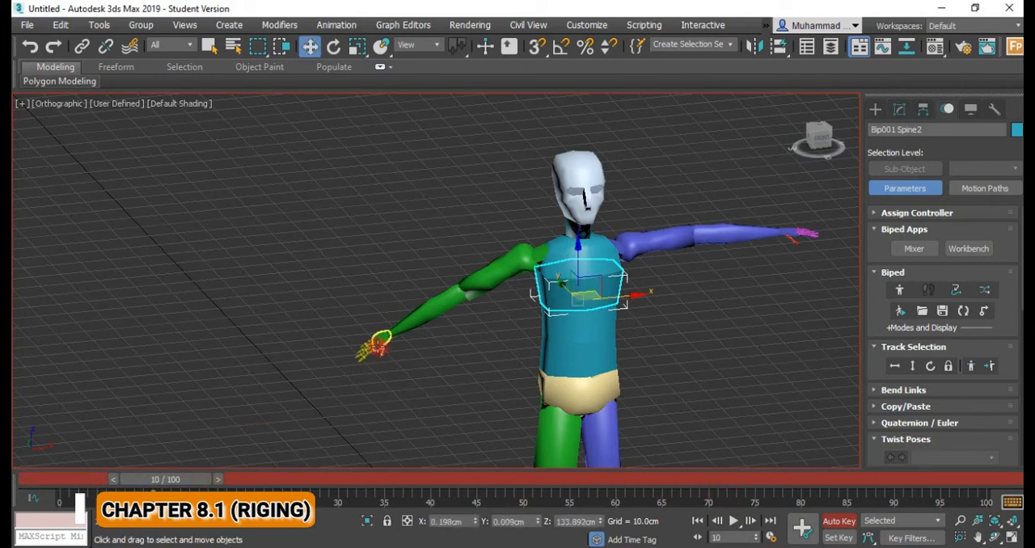
pyautogui.click(377, 345)
pyautogui.moveTo(374, 321); pyautogui.dragTo(538, 365)
pyautogui.moveTo(456, 322); pyautogui.dragTo(530, 180)
pyautogui.moveTo(493, 224); pyautogui.dragTo(561, 214)
pyautogui.keyDown('alt'); pyautogui.moveTo(525, 286); pyautogui.dragTo(591, 296, button='middle'); pyautogui.keyUp('alt')
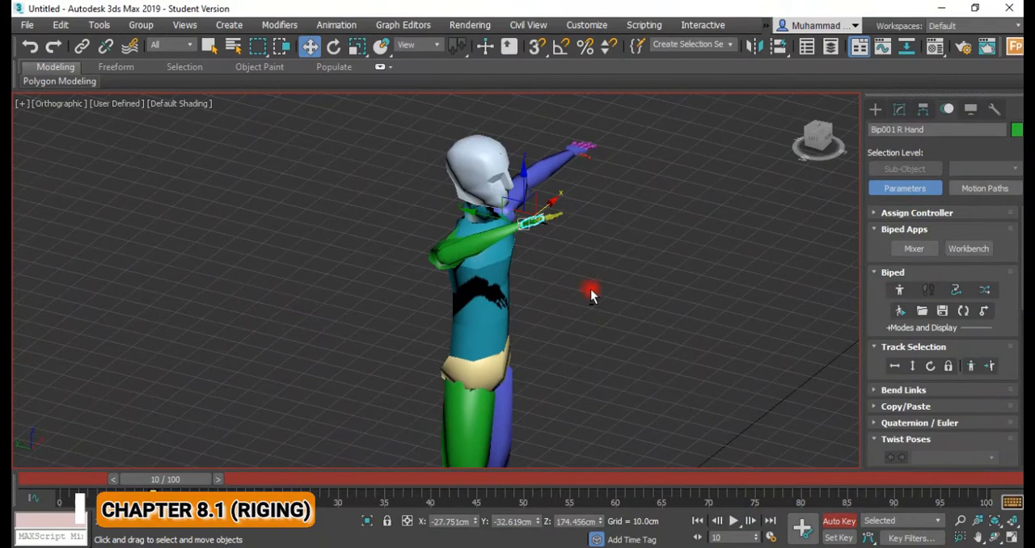
# Rotate the right hand at frame 10 so its fingers point toward the forehead in a salute.
pyautogui.press('e')
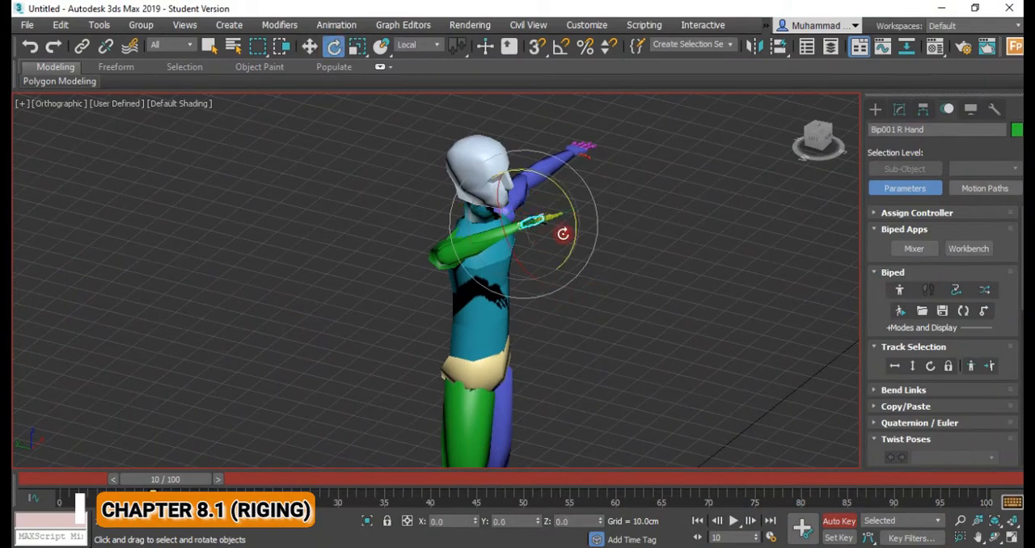
pyautogui.moveTo(575, 237); pyautogui.dragTo(566, 166)
pyautogui.keyDown('alt'); pyautogui.moveTo(571, 254); pyautogui.dragTo(553, 219, button='middle'); pyautogui.keyUp('alt')
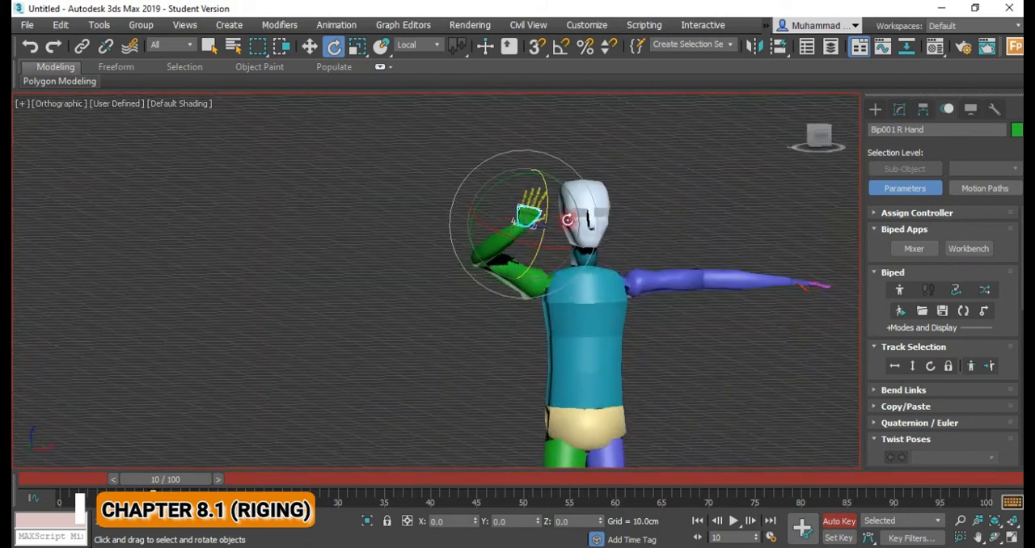
pyautogui.moveTo(581, 218); pyautogui.dragTo(577, 214)
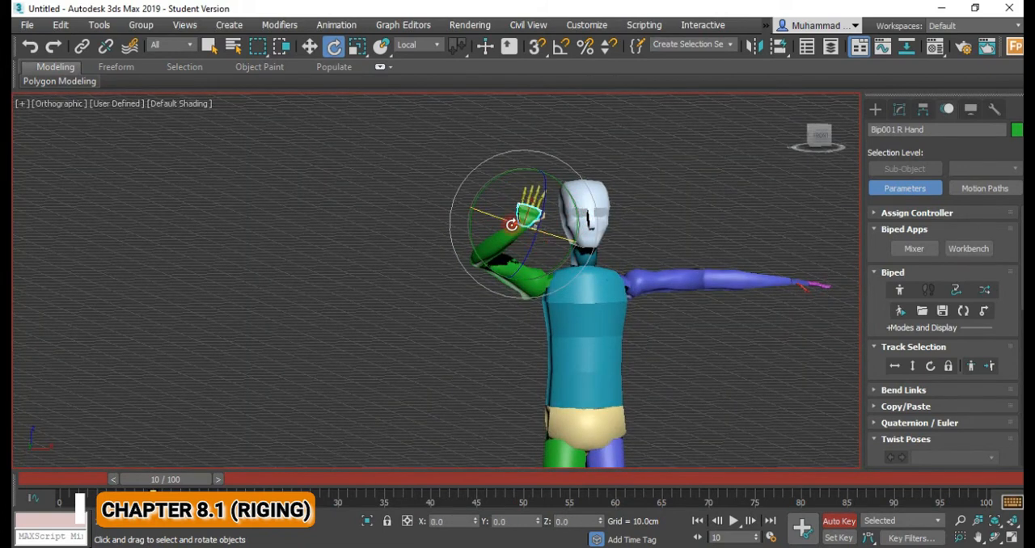
pyautogui.moveTo(572, 261); pyautogui.dragTo(508, 299)
pyautogui.moveTo(519, 275); pyautogui.dragTo(462, 288, button='middle')
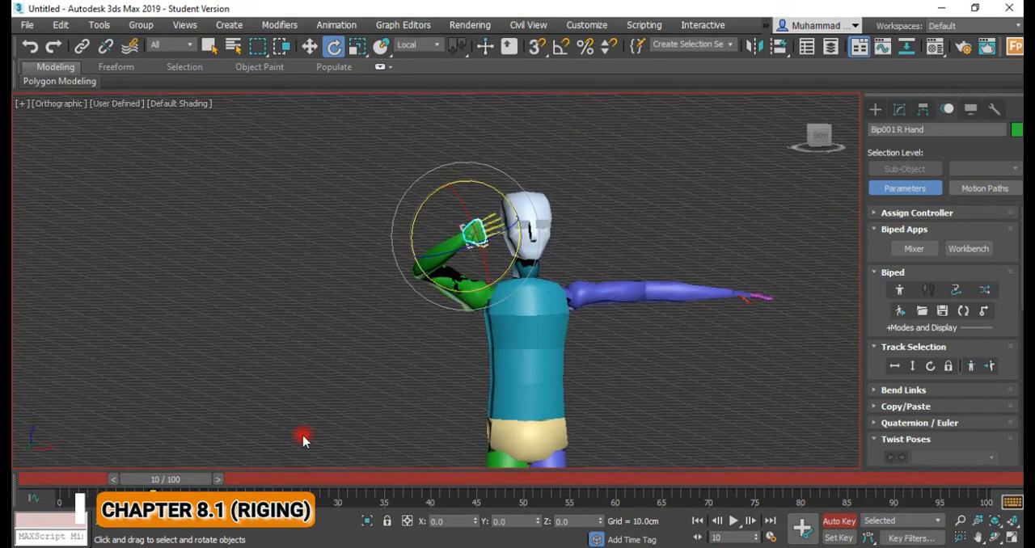
# Compare the right arm's pose at frames 0 and 10 and examine the Biped's Key Info and Keyframing Tools options.
pyautogui.moveTo(191, 483); pyautogui.dragTo(69, 484)
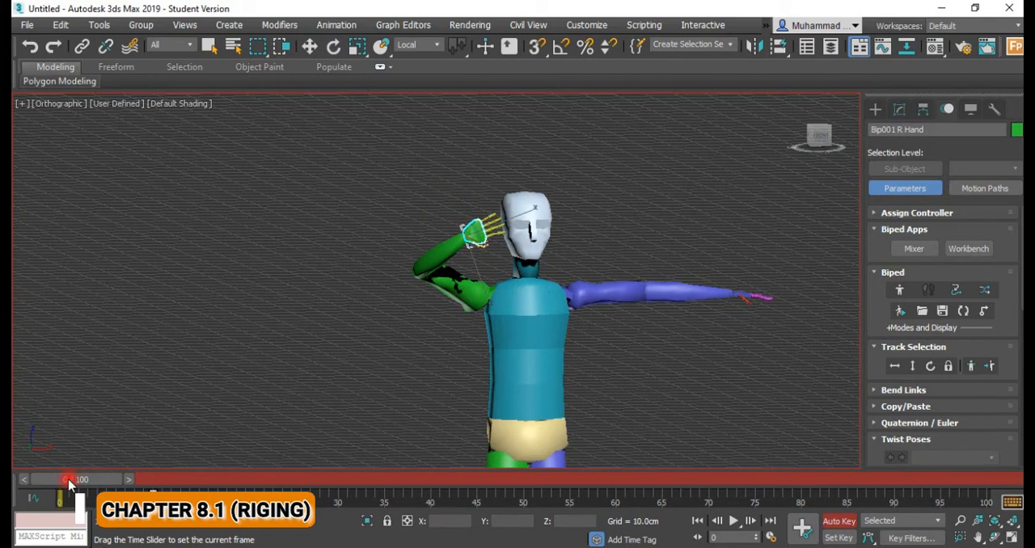
pyautogui.press('e')
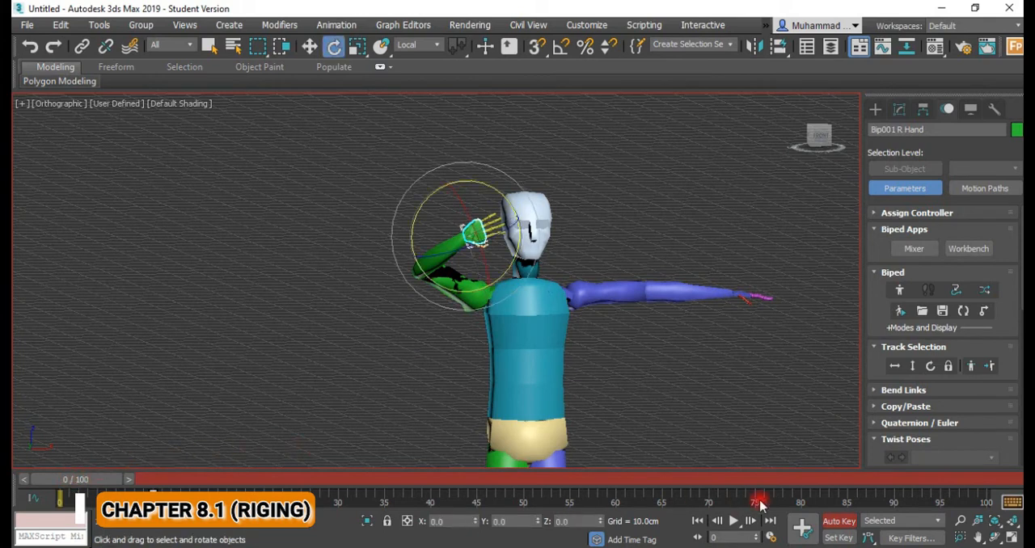
pyautogui.scroll(-10, 890, 355)
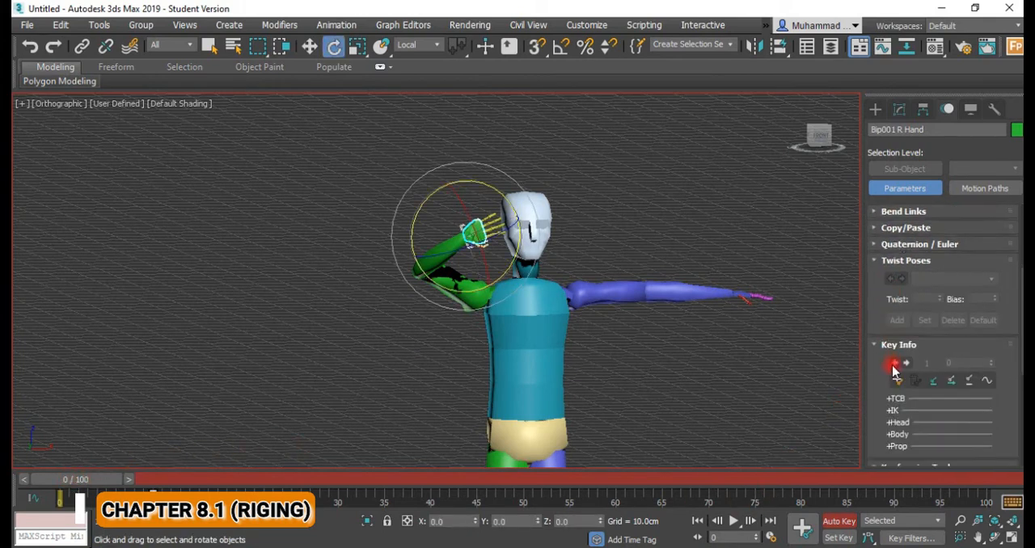
pyautogui.scroll(-5, 895, 380)
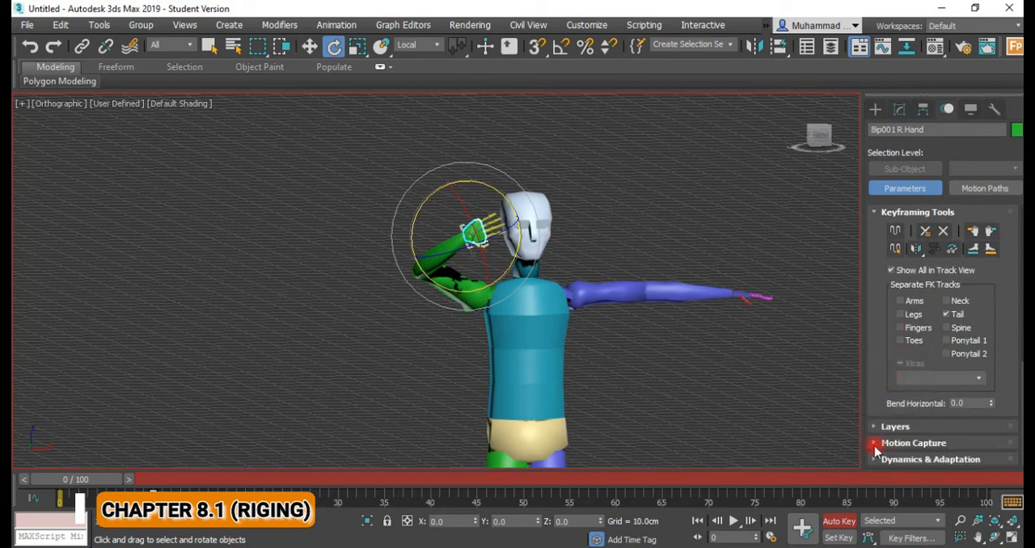
pyautogui.scroll(12, 879, 445)
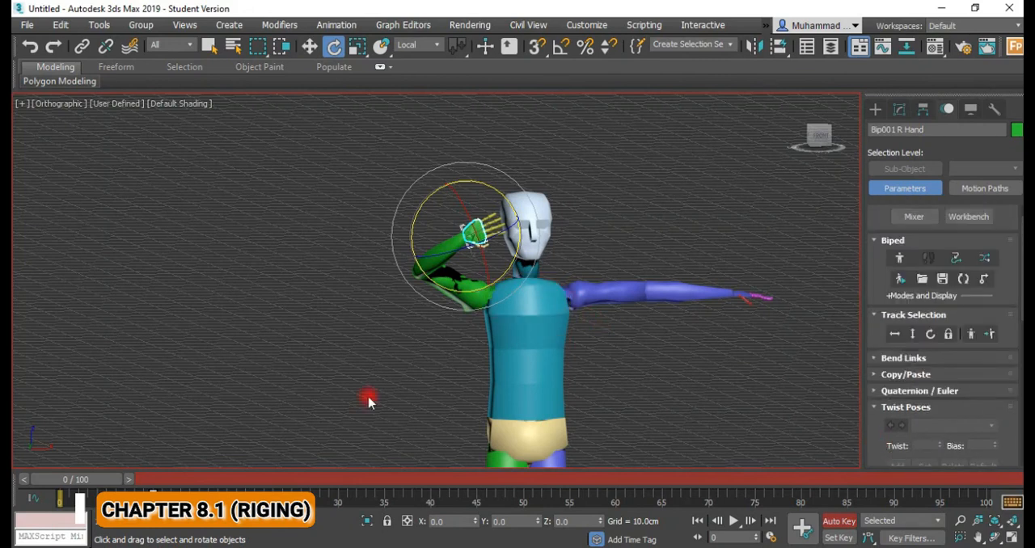
pyautogui.moveTo(126, 482); pyautogui.dragTo(70, 483)
pyautogui.moveTo(104, 481); pyautogui.dragTo(193, 479)
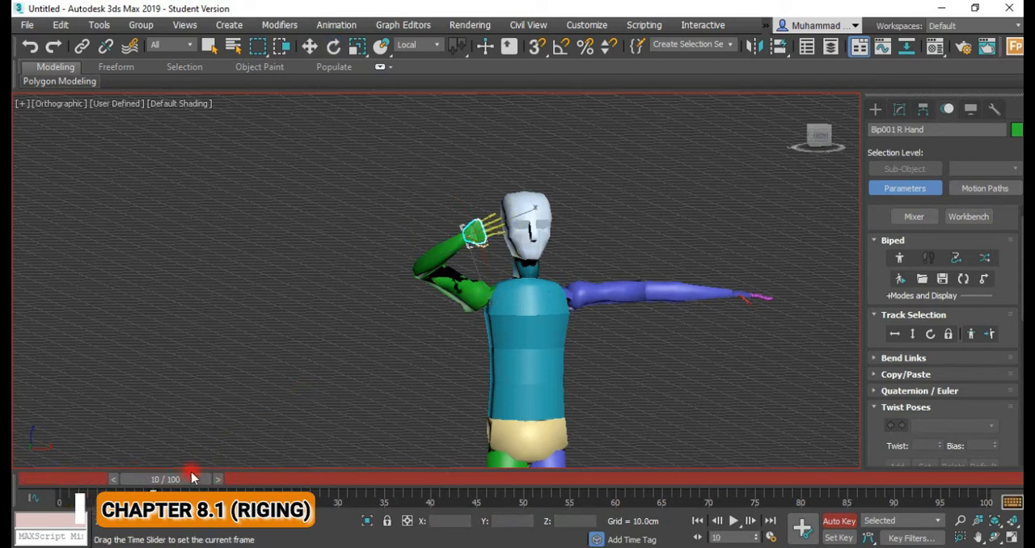
pyautogui.press('e')
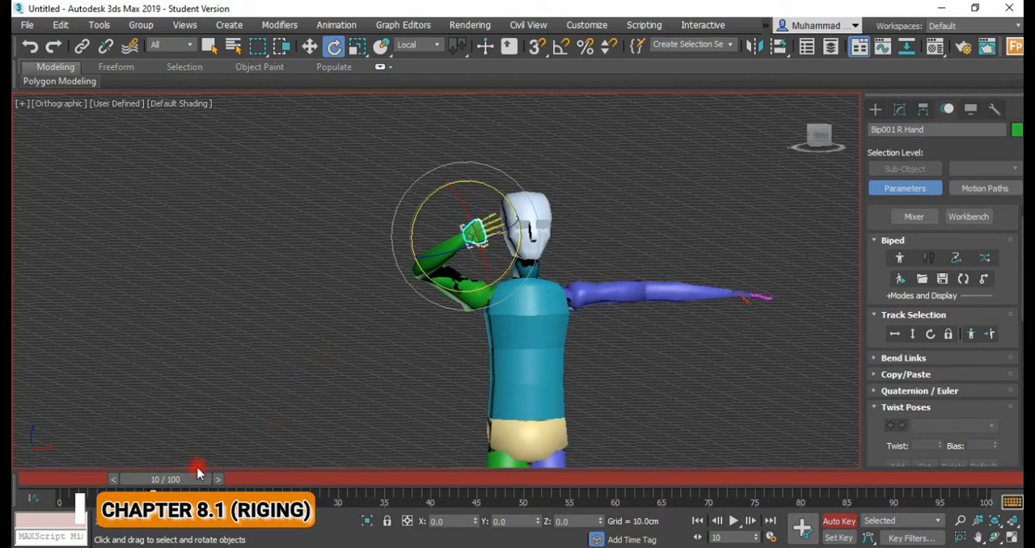
pyautogui.moveTo(199, 479)
pyautogui.mouseDown()
pyautogui.moveTo(71, 479)
pyautogui.moveTo(212, 479)
pyautogui.moveTo(192, 480)
pyautogui.moveTo(201, 479)
pyautogui.mouseUp()
# Select all parts of the Biped, from head to feet and including both hands.
pyautogui.scroll(-4, 362, 396)
pyautogui.moveTo(362, 396); pyautogui.dragTo(344, 217, button='middle')
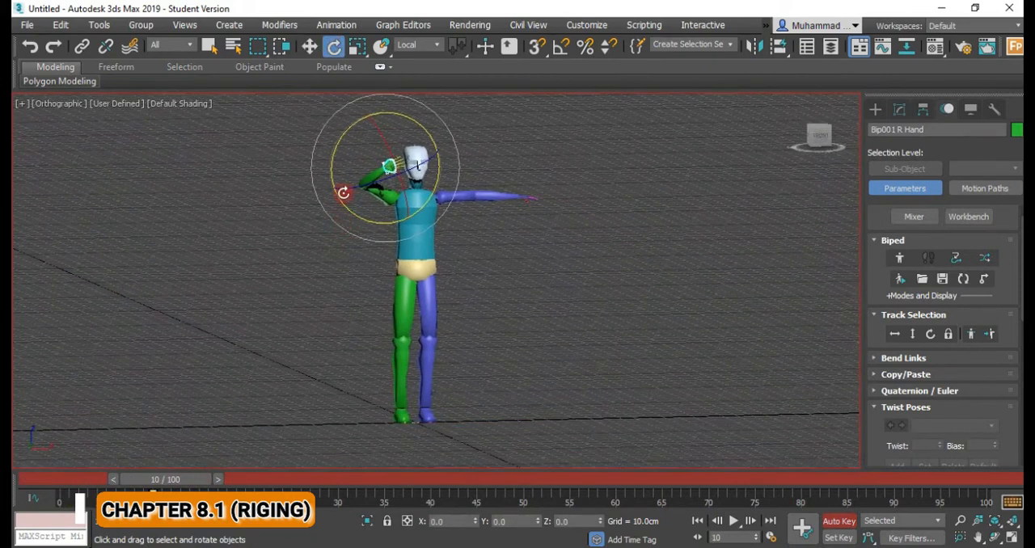
pyautogui.click(306, 133)
pyautogui.moveTo(330, 119); pyautogui.dragTo(501, 423)
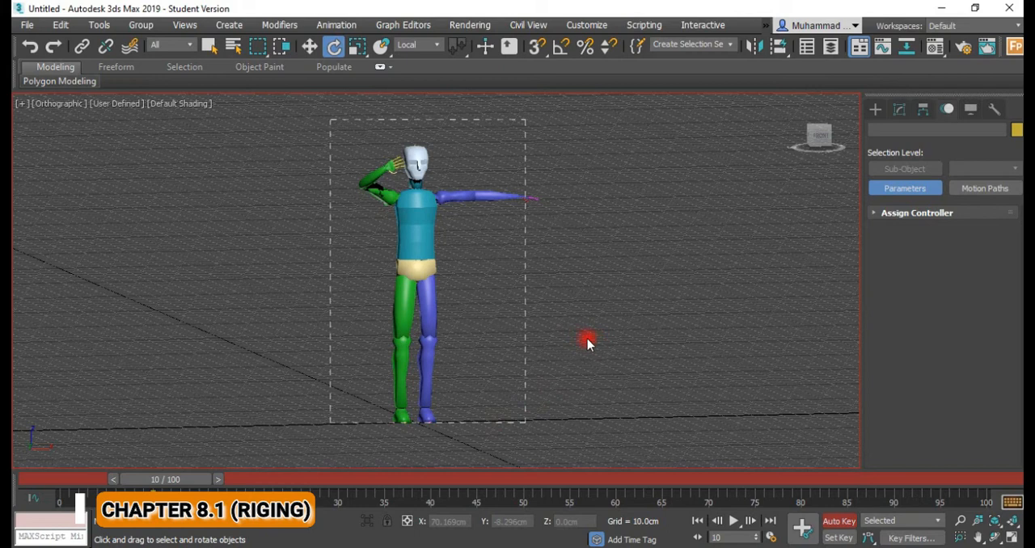
pyautogui.moveTo(501, 281); pyautogui.dragTo(480, 296)
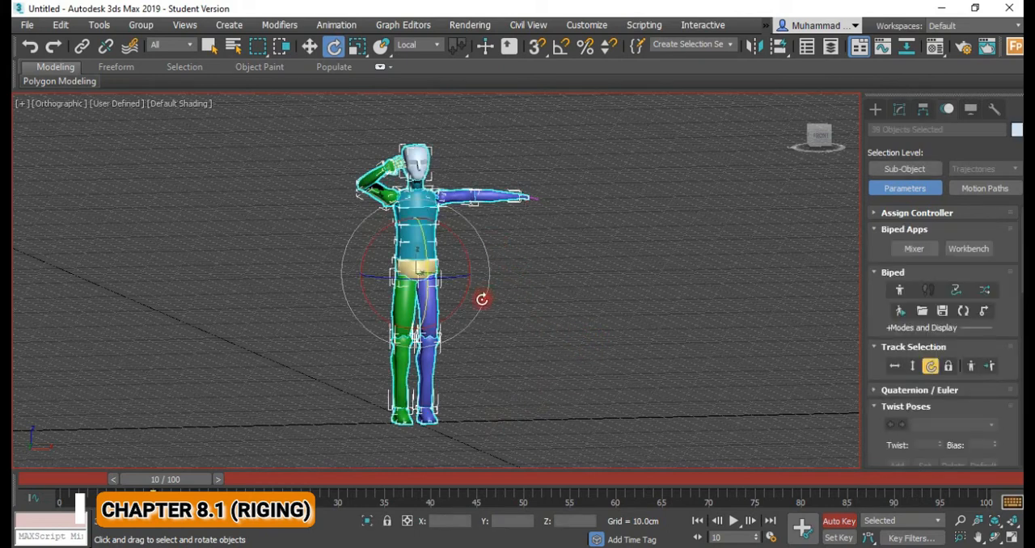
pyautogui.moveTo(566, 396); pyautogui.dragTo(561, 445)
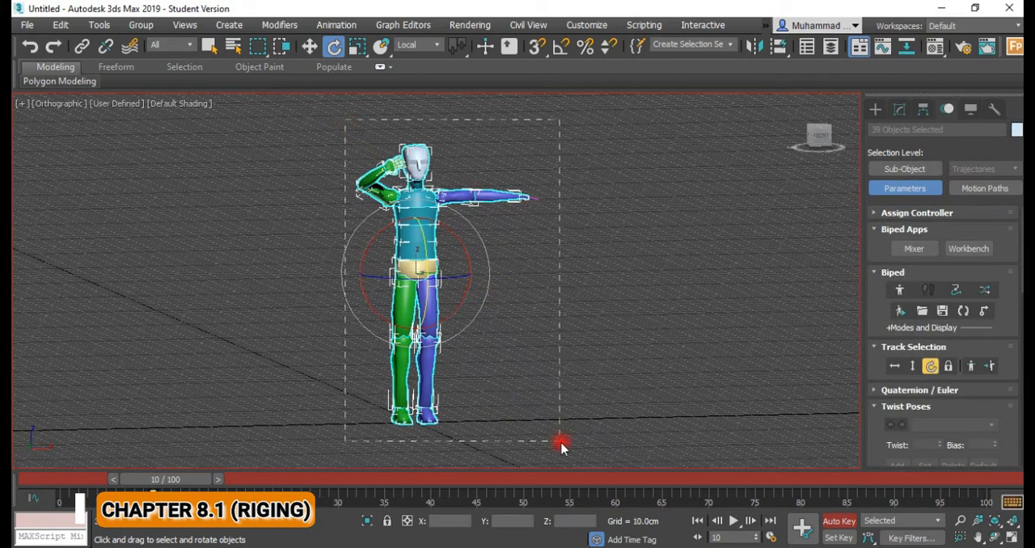
# Set a key on the whole Biped at frame 10 and copy its salute posture into the Col01 collection.
pyautogui.click(875, 233)
pyautogui.click(875, 245)
pyautogui.click(875, 245)
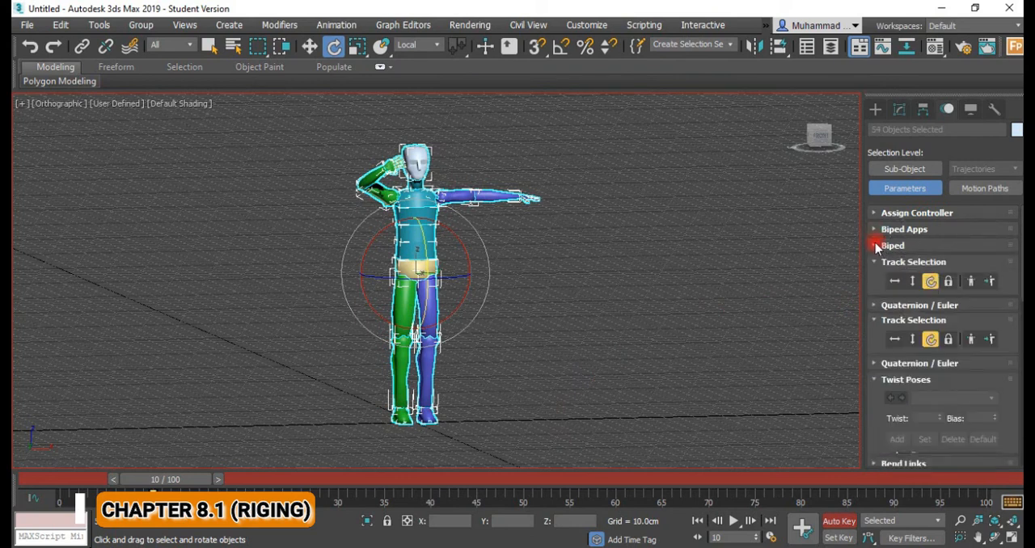
pyautogui.click(875, 245)
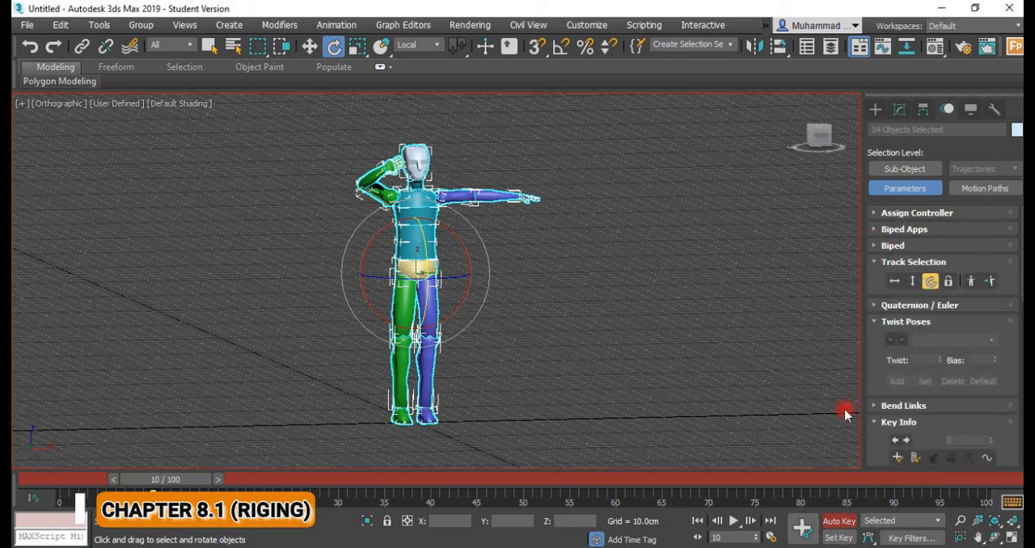
pyautogui.click(799, 528)
pyautogui.scroll(-8, 926, 400)
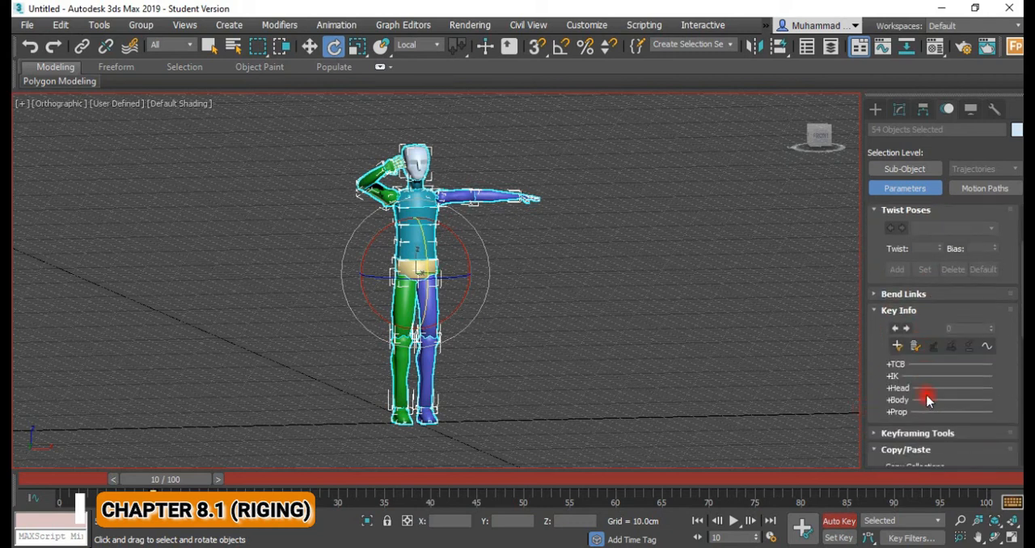
pyautogui.scroll(-3, 927, 409)
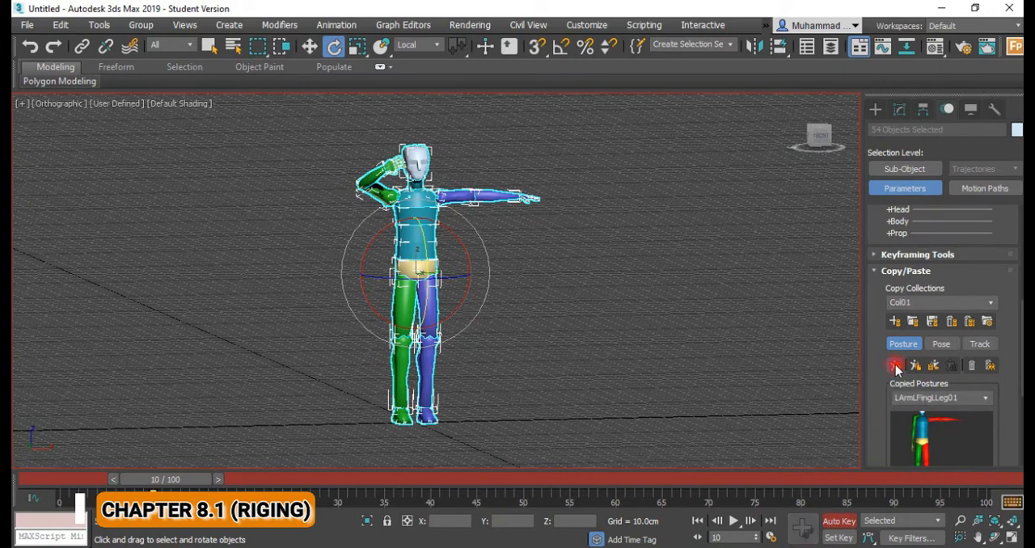
pyautogui.click(895, 366)
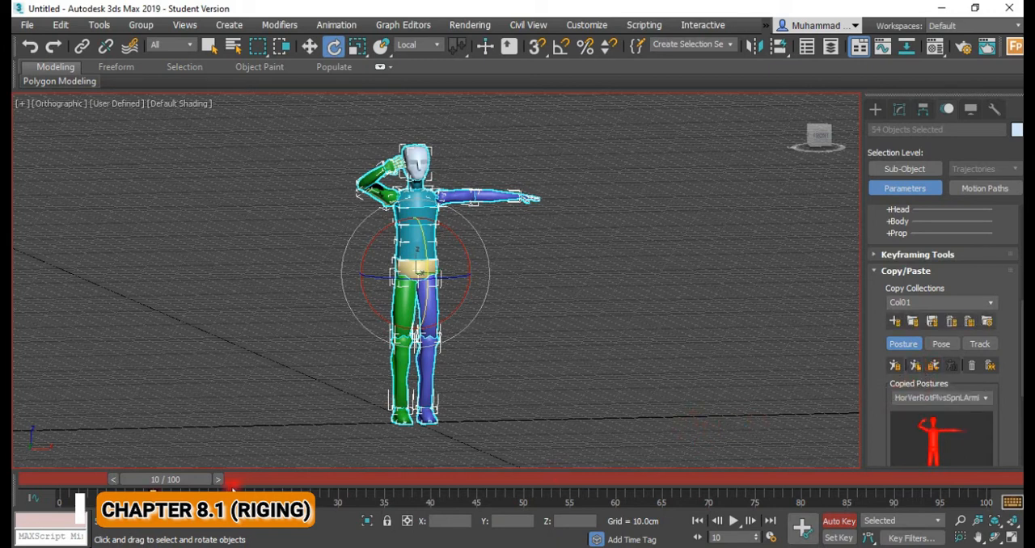
# At frame 0, paste the copied LArmLFingLLeg01 posture onto the opposite side so the right arm extends sideways.
pyautogui.moveTo(208, 479); pyautogui.dragTo(76, 480)
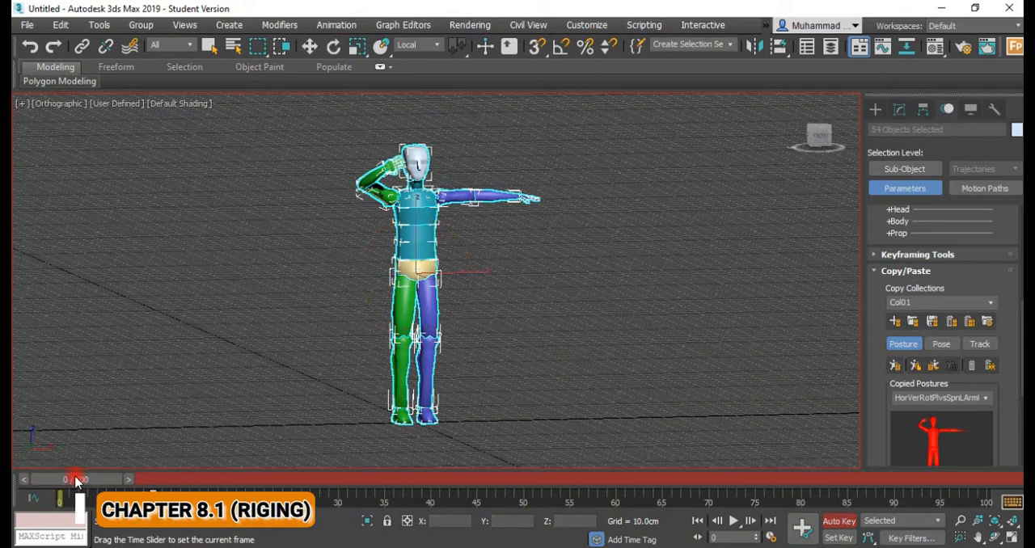
pyautogui.click(994, 397)
pyautogui.click(936, 421)
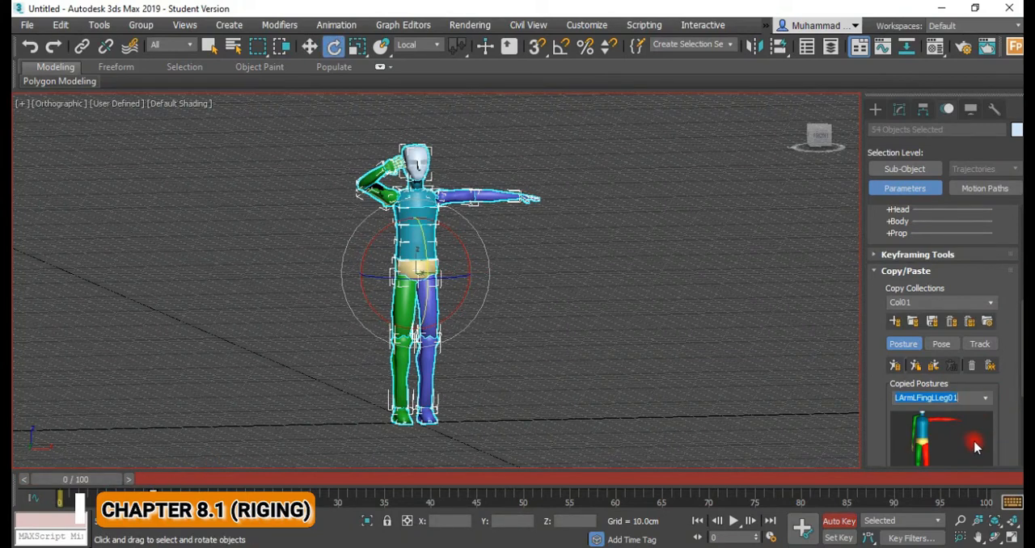
pyautogui.click(916, 366)
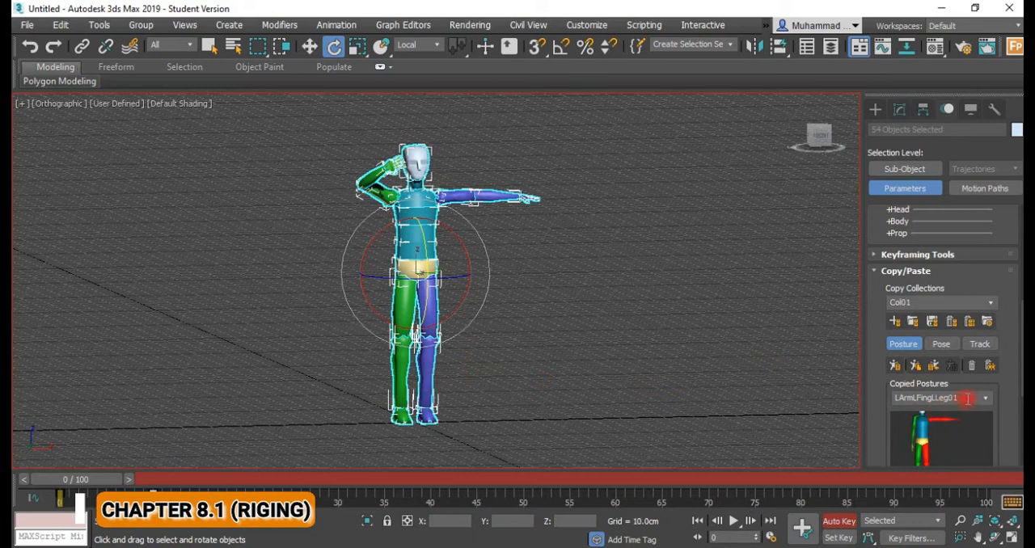
pyautogui.click(933, 366)
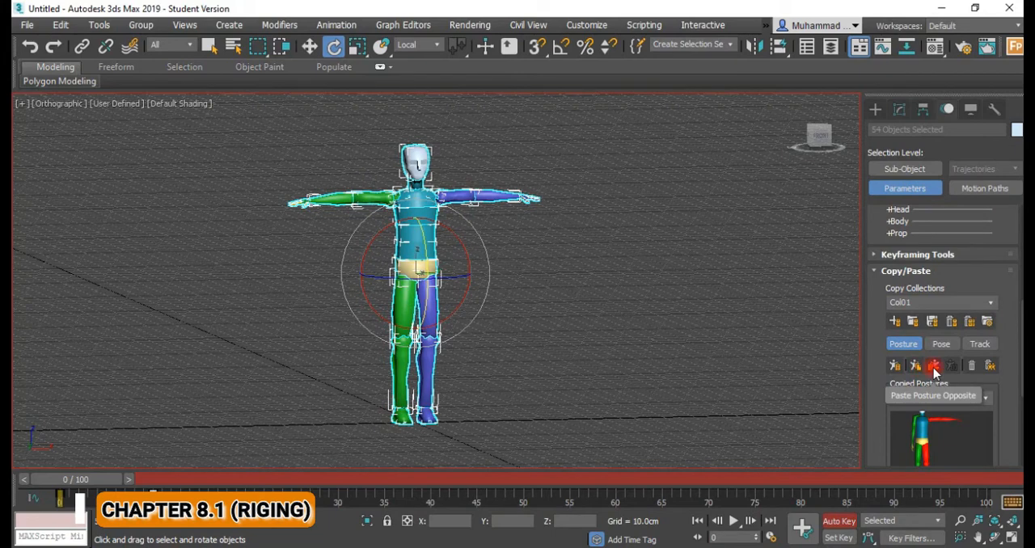
# At frame 20, paste the LArmLFingLLeg01 posture opposite so the right arm extends straight out sideways again.
pyautogui.keyDown('alt'); pyautogui.moveTo(510, 383); pyautogui.dragTo(495, 397, button='middle'); pyautogui.keyUp('alt')
pyautogui.moveTo(109, 481); pyautogui.dragTo(293, 482)
pyautogui.scroll(1, 439, 371)
pyautogui.click(990, 399)
pyautogui.click(989, 398)
pyautogui.click(937, 367)
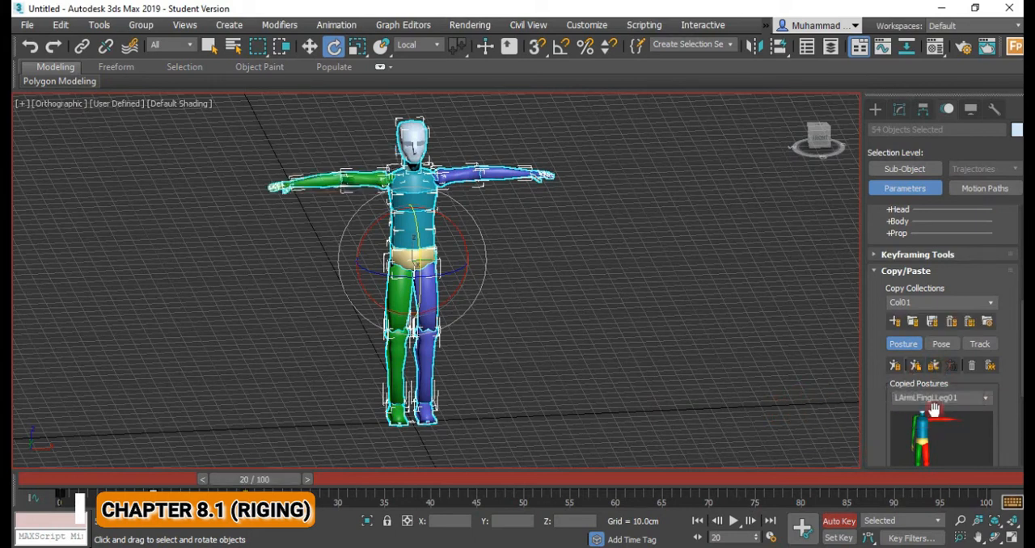
pyautogui.scroll(-2, 934, 410)
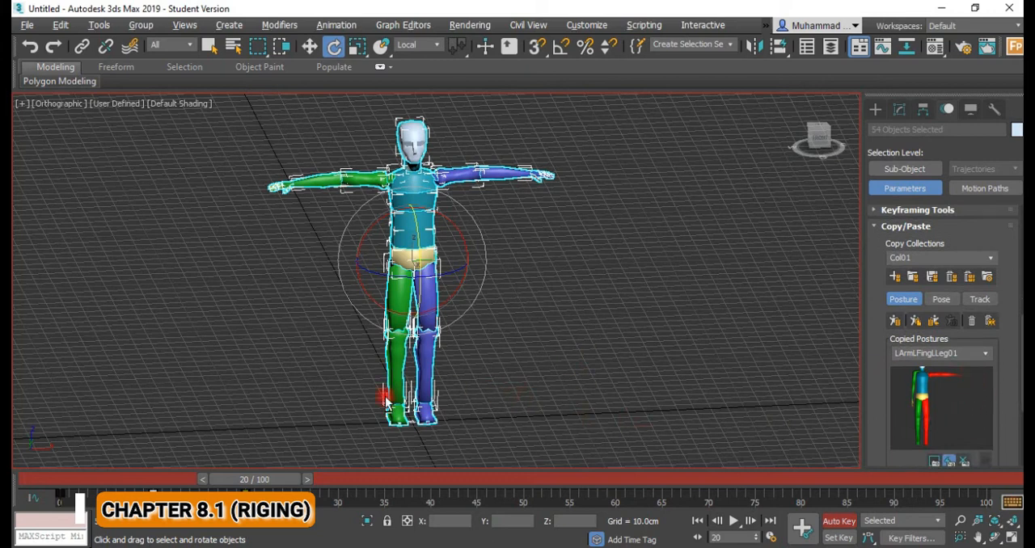
# Move the Biped's right hand down beside the hip at frame 20 so the right arm hangs along the body.
pyautogui.moveTo(258, 480)
pyautogui.mouseDown()
pyautogui.moveTo(80, 482)
pyautogui.moveTo(268, 483)
pyautogui.mouseUp()
pyautogui.press('e')
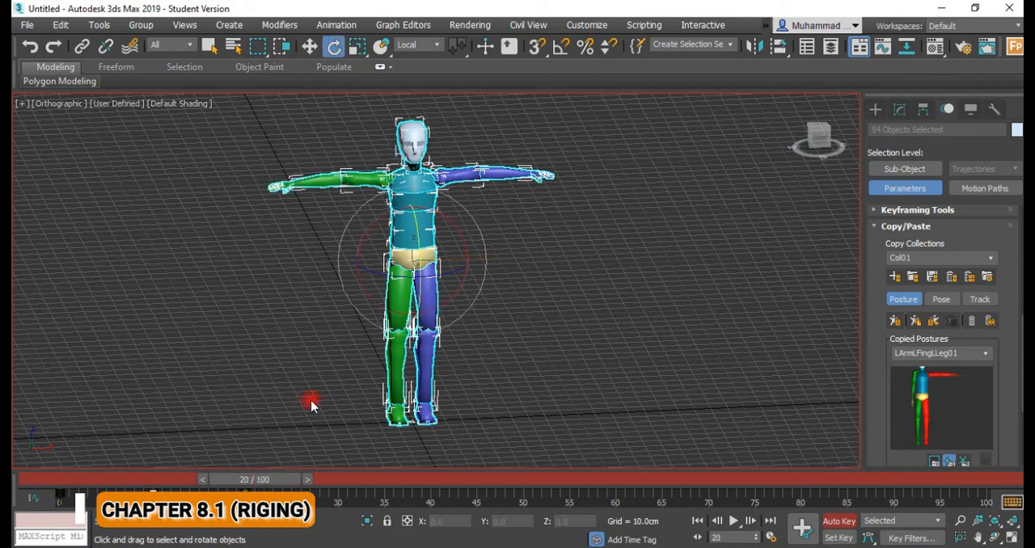
pyautogui.click(283, 186)
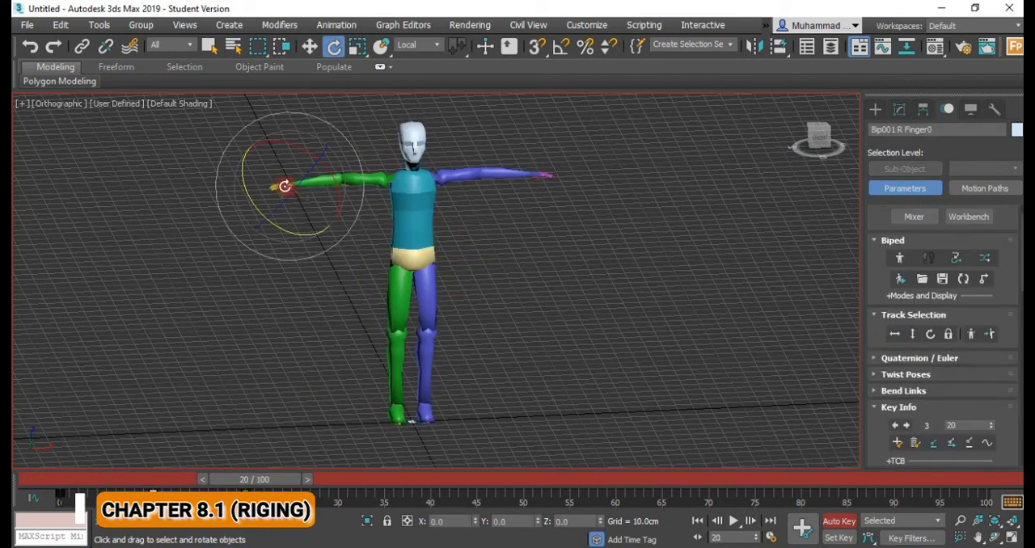
pyautogui.press('w')
pyautogui.moveTo(289, 133); pyautogui.dragTo(428, 312)
pyautogui.click(411, 266)
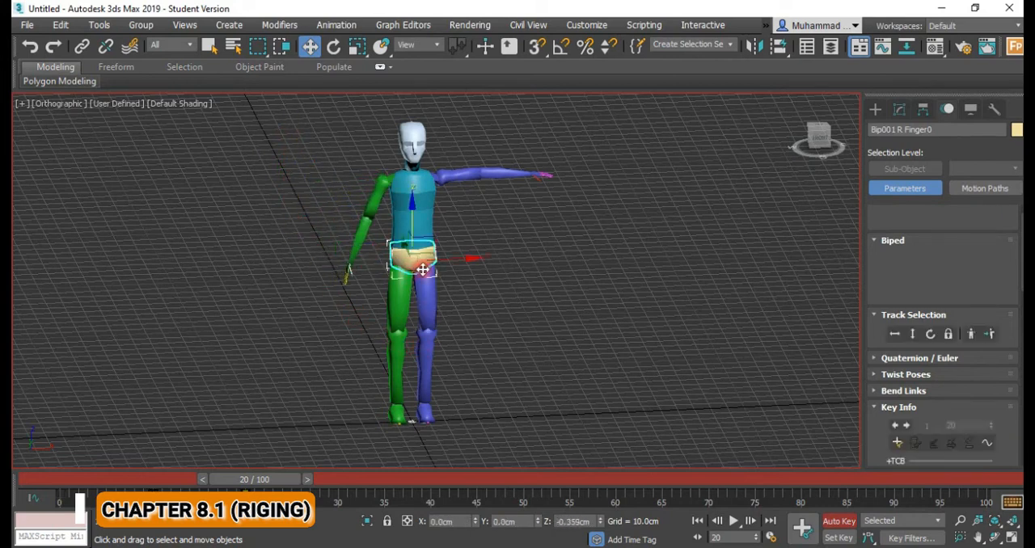
pyautogui.click(349, 267)
pyautogui.moveTo(365, 261); pyautogui.dragTo(396, 264)
pyautogui.moveTo(265, 480)
pyautogui.mouseDown()
pyautogui.moveTo(76, 482)
pyautogui.moveTo(269, 479)
pyautogui.mouseUp()
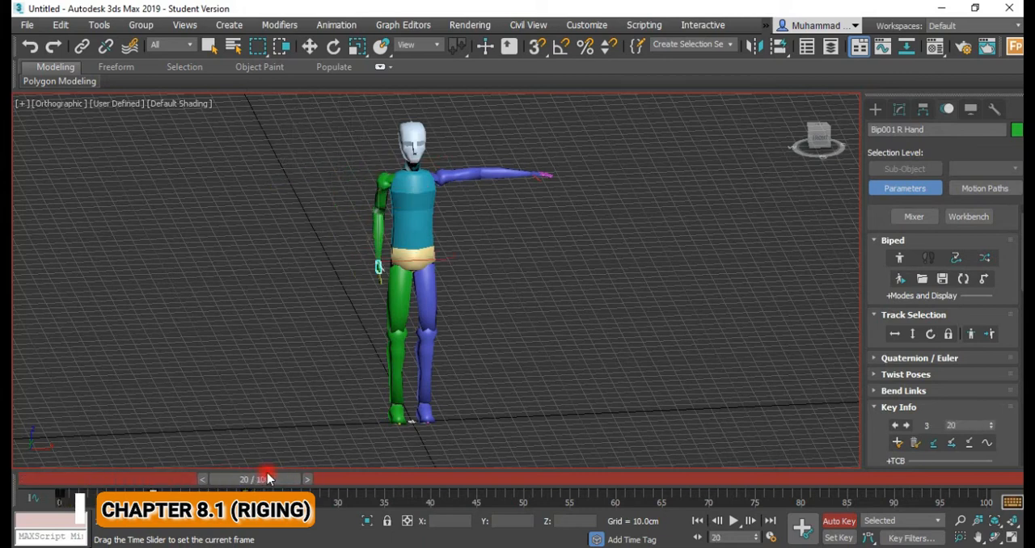
# Select the whole Biped and copy its lowered-right-arm posture at frame 20 into the Col01 collection.
pyautogui.press('w')
pyautogui.moveTo(348, 121); pyautogui.dragTo(647, 356)
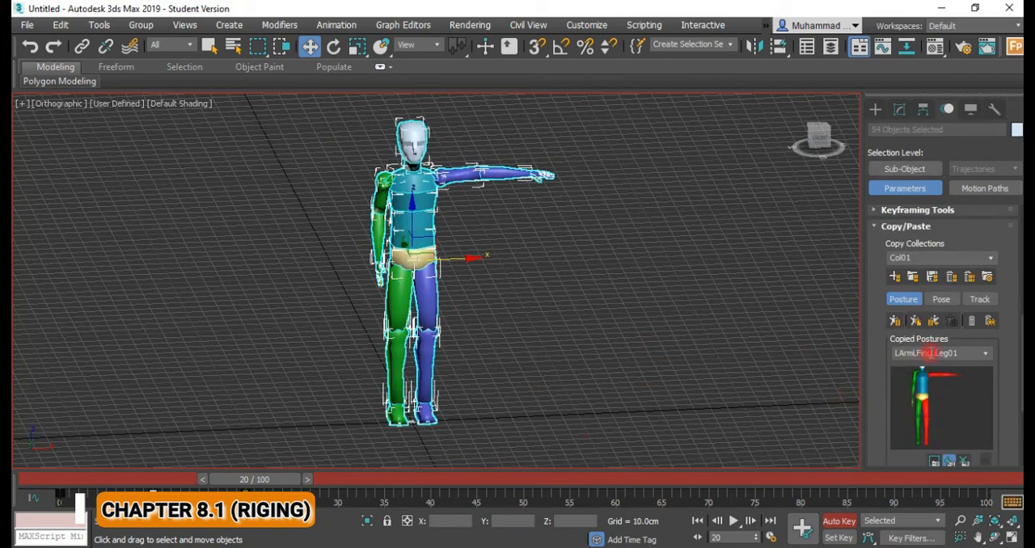
pyautogui.click(986, 355)
pyautogui.click(986, 355)
pyautogui.click(894, 322)
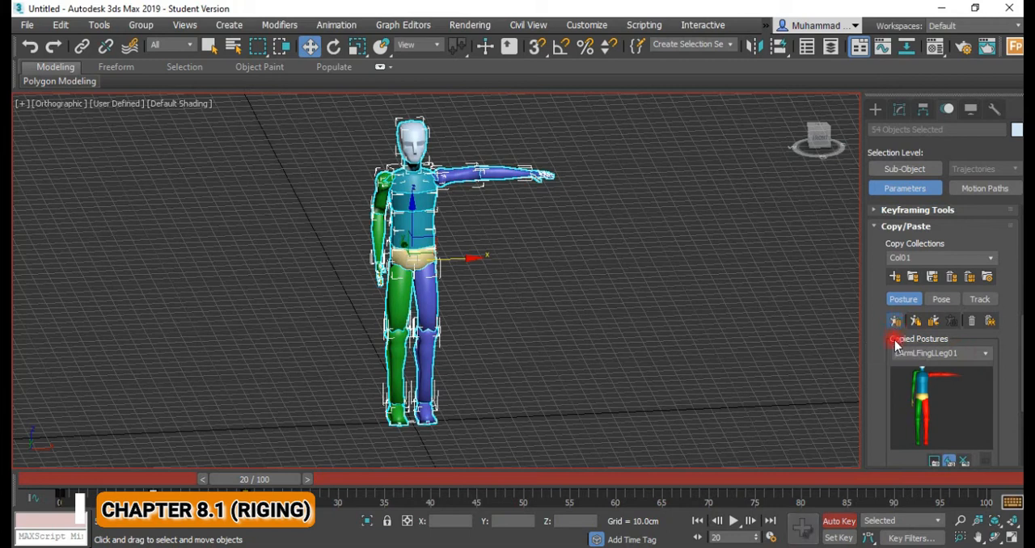
pyautogui.click(983, 358)
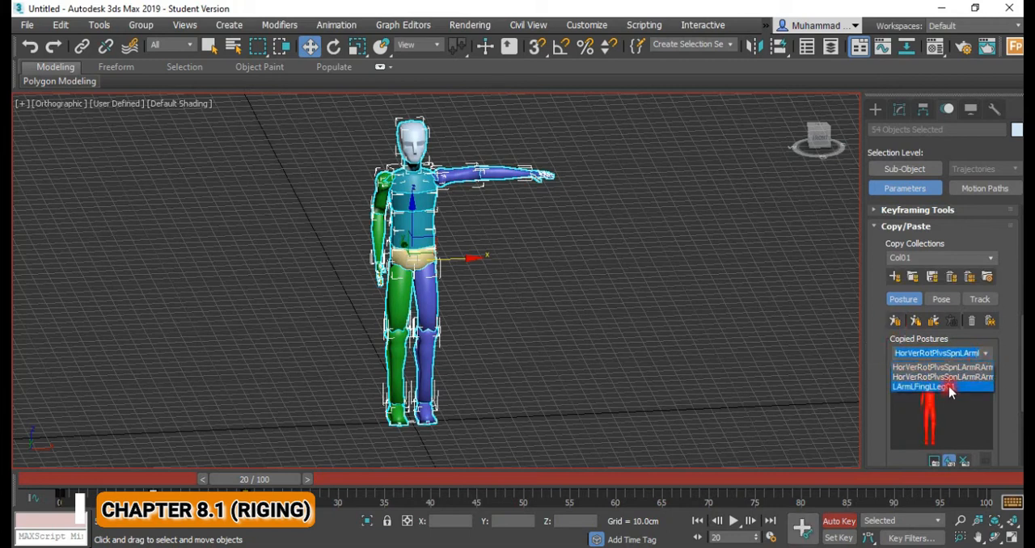
# Paste the copied salute posture onto the whole Biped at frame 30.
pyautogui.click(262, 474)
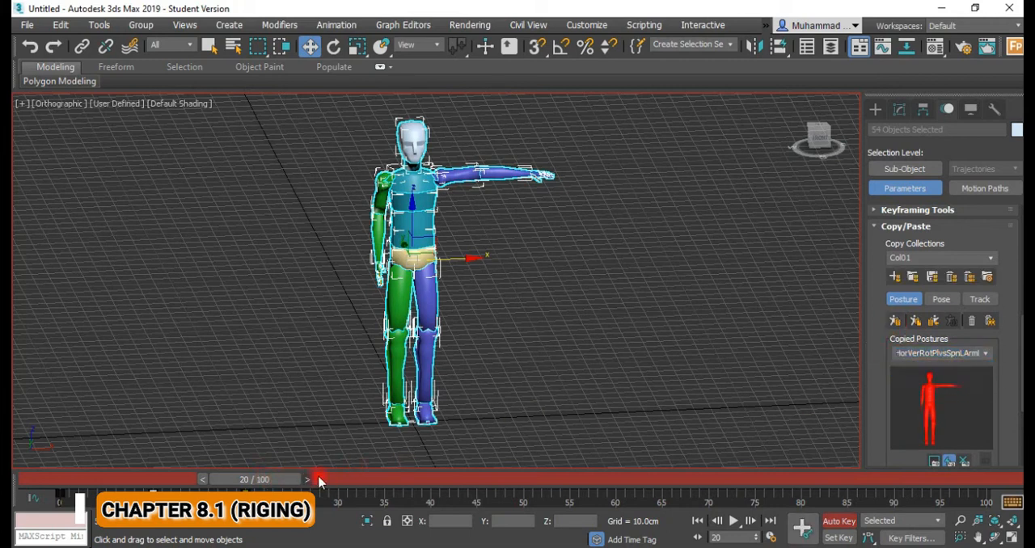
pyautogui.moveTo(290, 483); pyautogui.dragTo(372, 483)
pyautogui.click(983, 354)
pyautogui.click(979, 367)
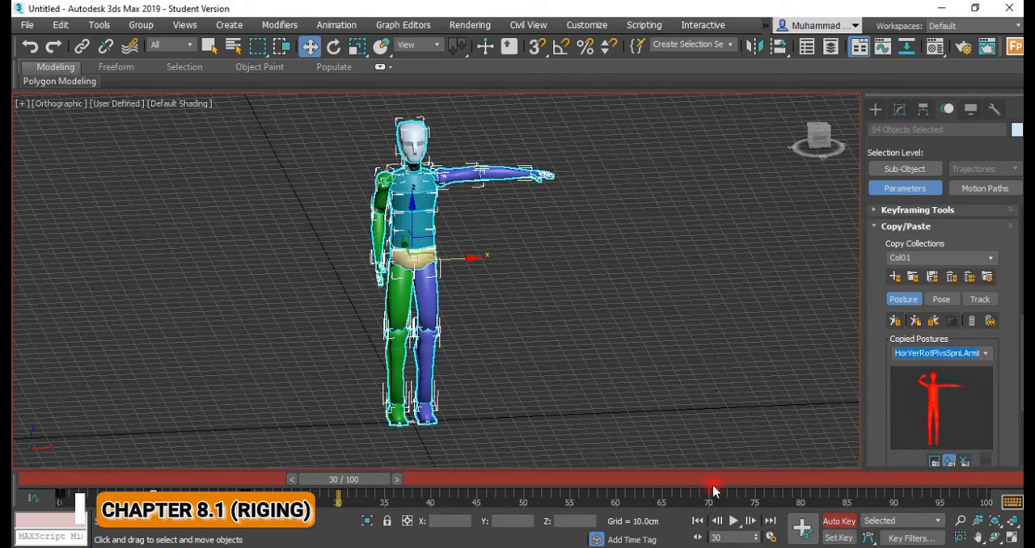
pyautogui.click(917, 324)
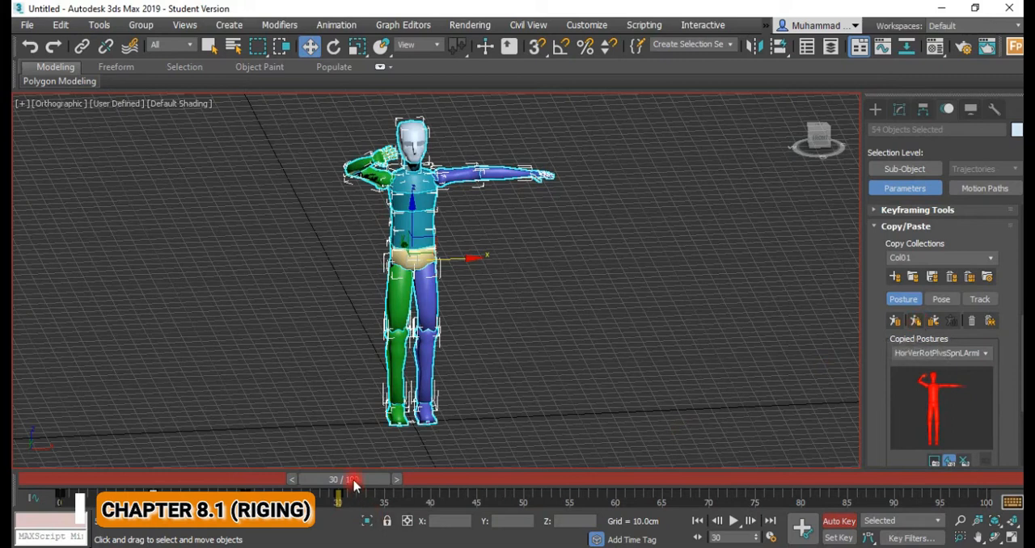
# Paste the copied lowered-right-arm posture onto the whole Biped at frame 40.
pyautogui.moveTo(349, 480); pyautogui.dragTo(446, 481)
pyautogui.press('w')
pyautogui.click(985, 354)
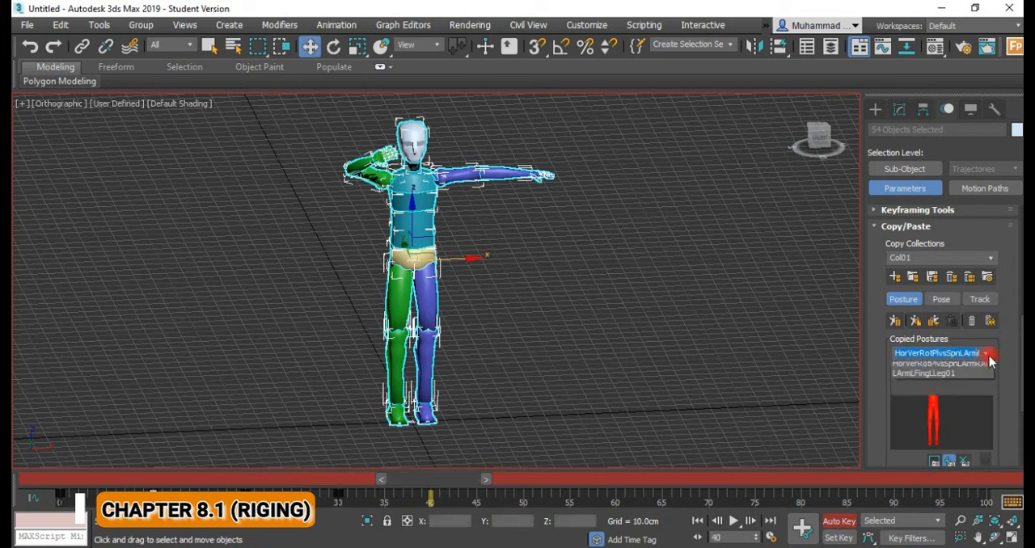
pyautogui.click(964, 378)
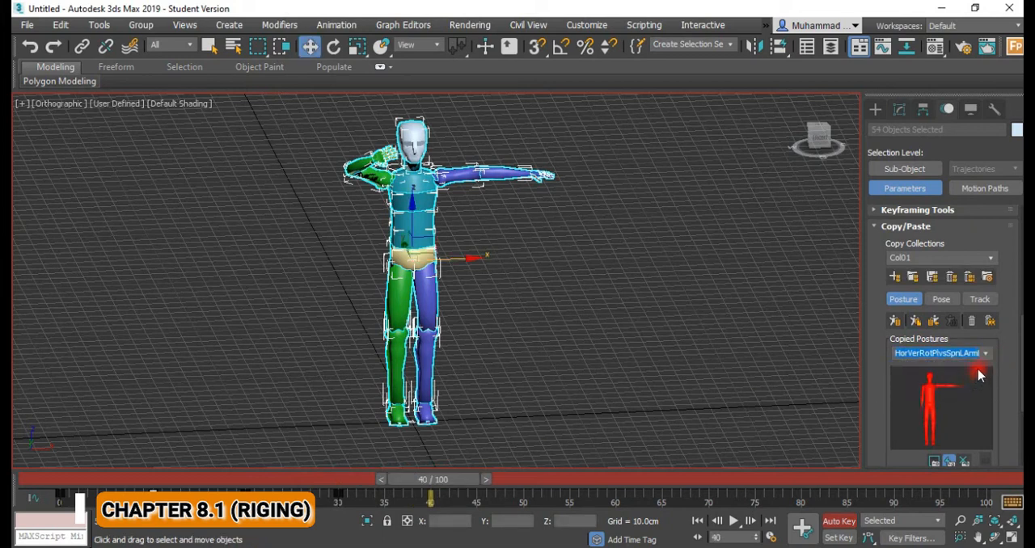
pyautogui.click(915, 322)
pyautogui.click(769, 415)
# Retime the Biped's keys from frames 40, 30, 20 and 10 to 60, 45, 30 and 15, and play the animation.
pyautogui.moveTo(433, 495); pyautogui.dragTo(616, 492)
pyautogui.press('w')
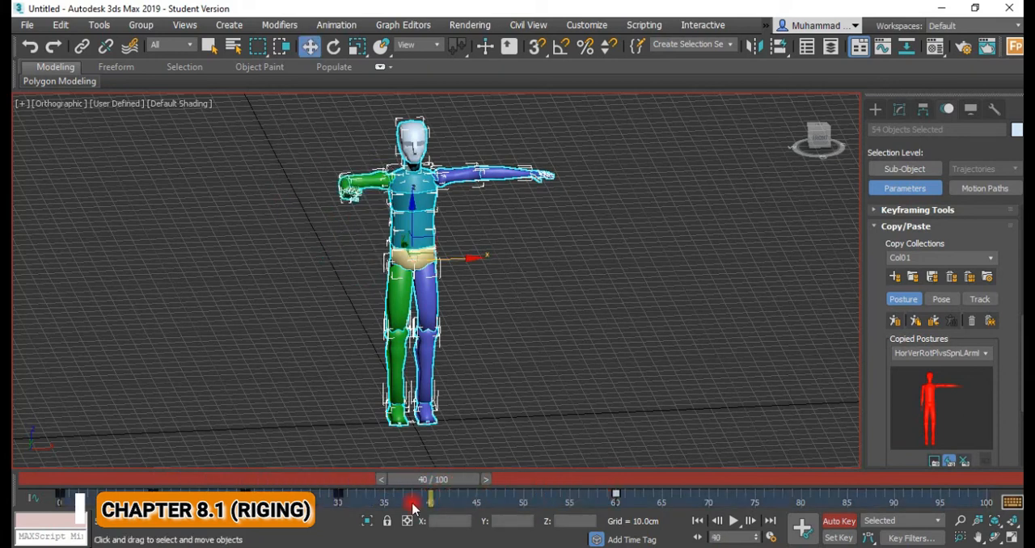
pyautogui.moveTo(338, 495); pyautogui.dragTo(476, 494)
pyautogui.moveTo(245, 492); pyautogui.dragTo(340, 492)
pyautogui.moveTo(154, 492); pyautogui.dragTo(202, 493)
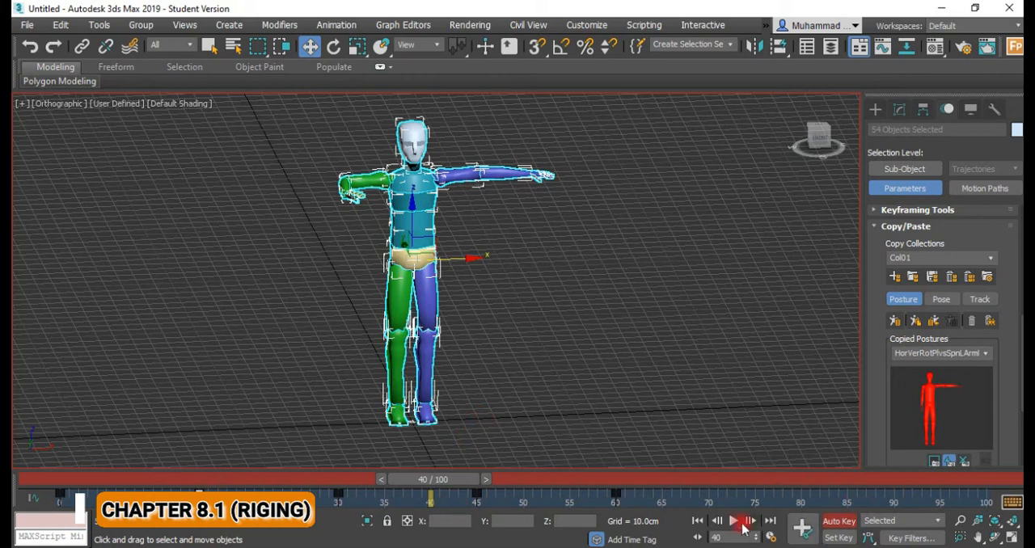
pyautogui.click(733, 522)
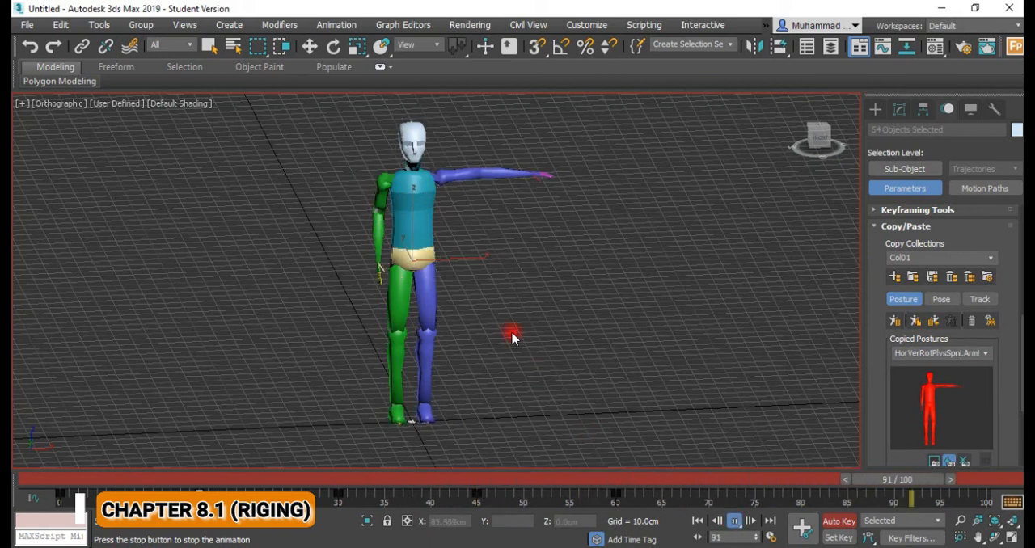
pyautogui.click(733, 522)
# Unhide all objects and hide the selected Biped so only the police officer character is displayed.
pyautogui.rightClick(549, 200)
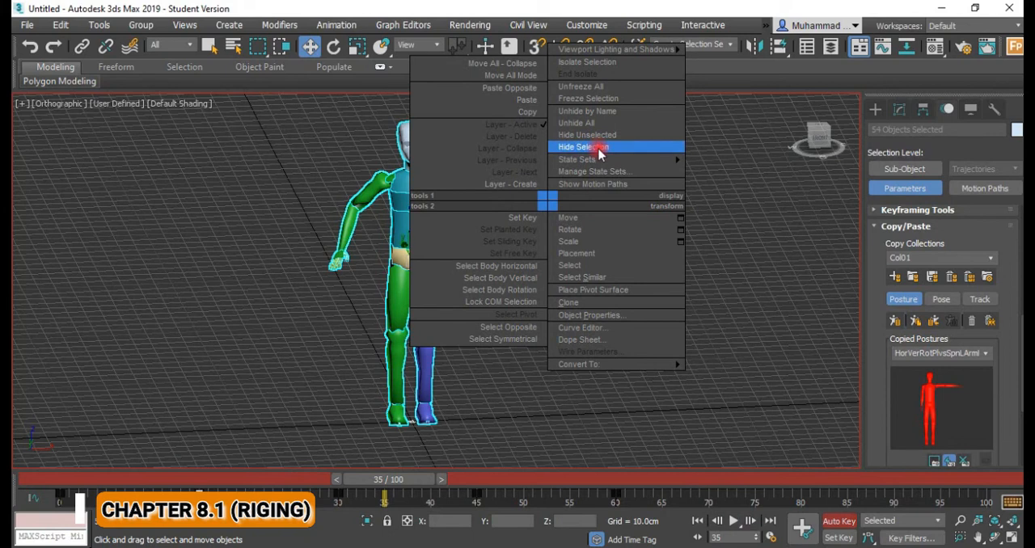
pyautogui.moveTo(626, 162)
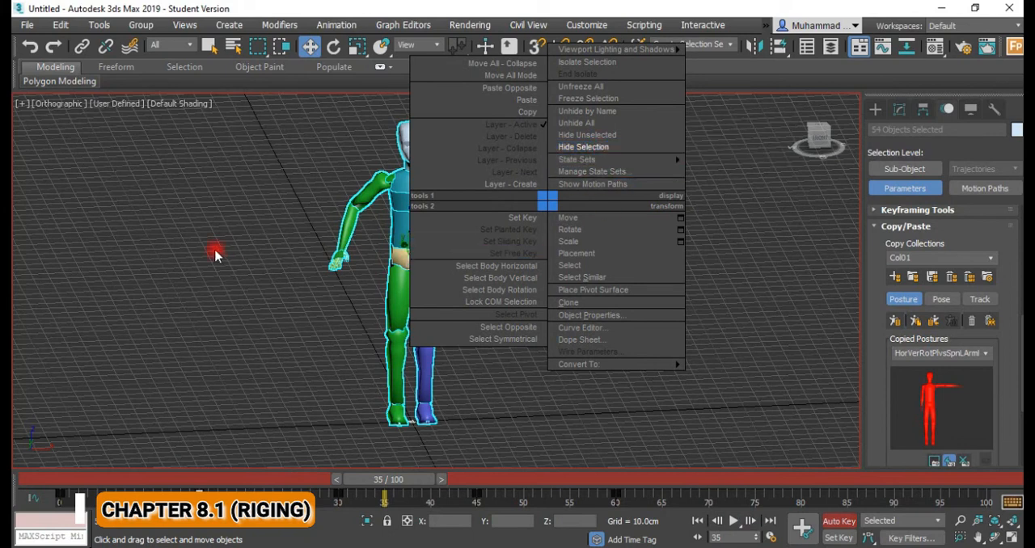
pyautogui.click(219, 251)
pyautogui.rightClick(586, 288)
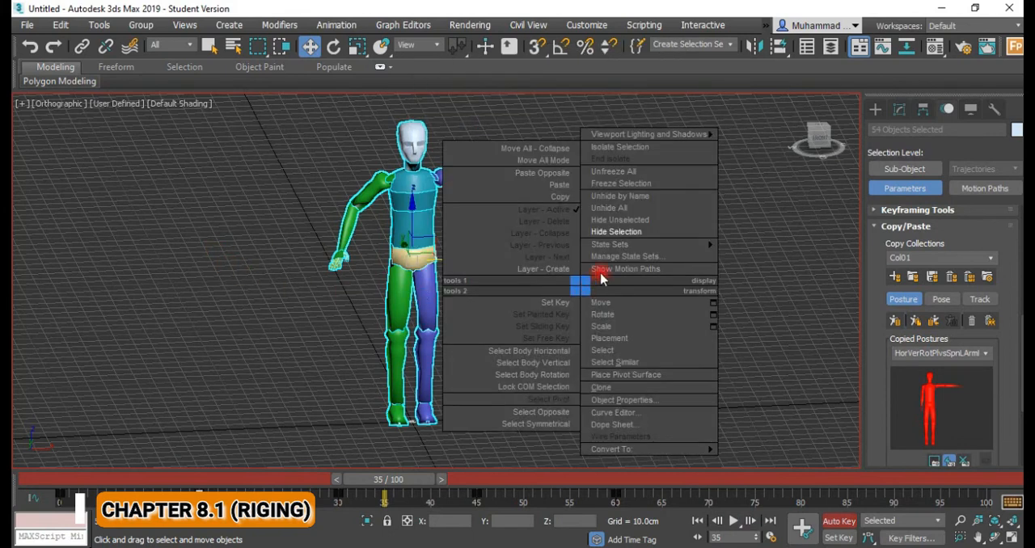
pyautogui.click(639, 211)
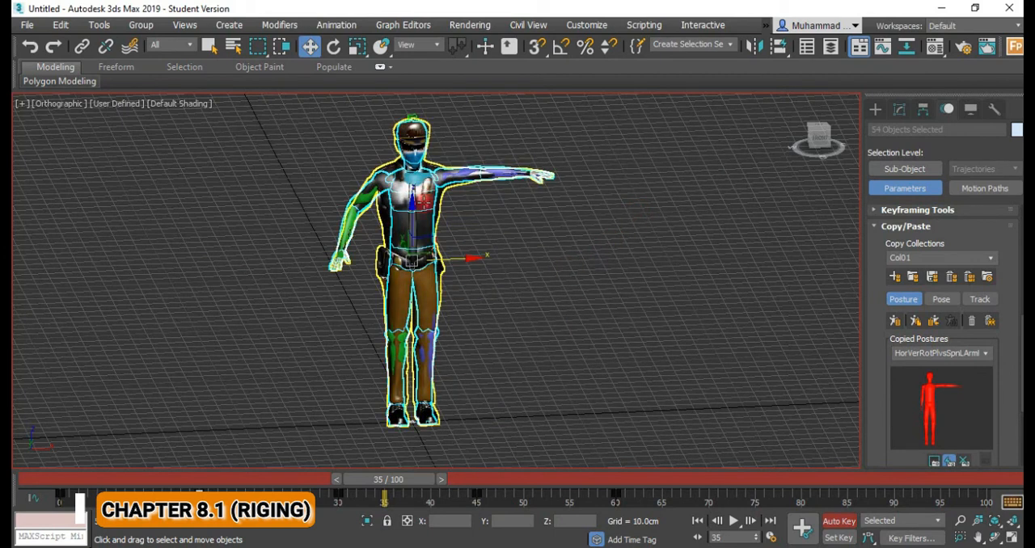
pyautogui.rightClick(462, 262)
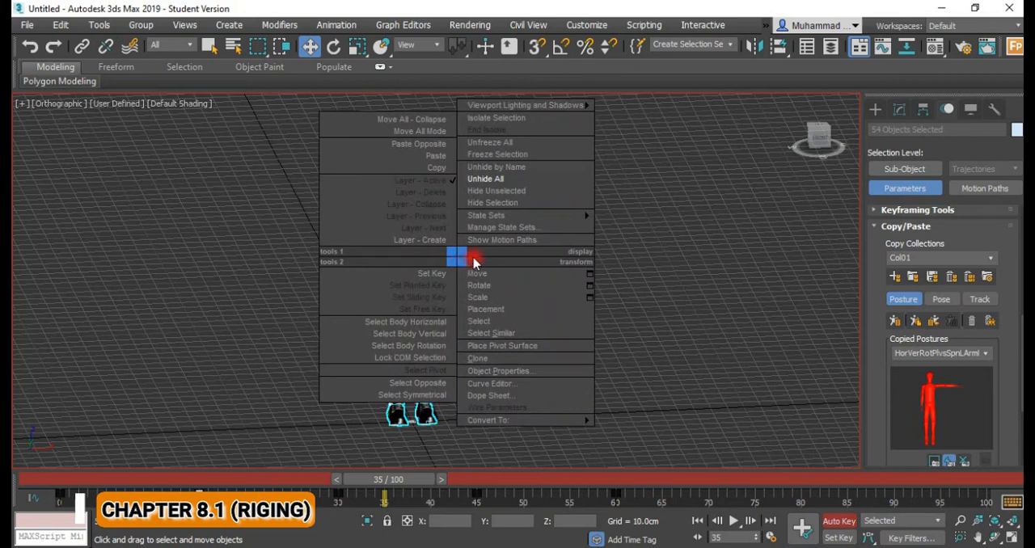
pyautogui.click(495, 203)
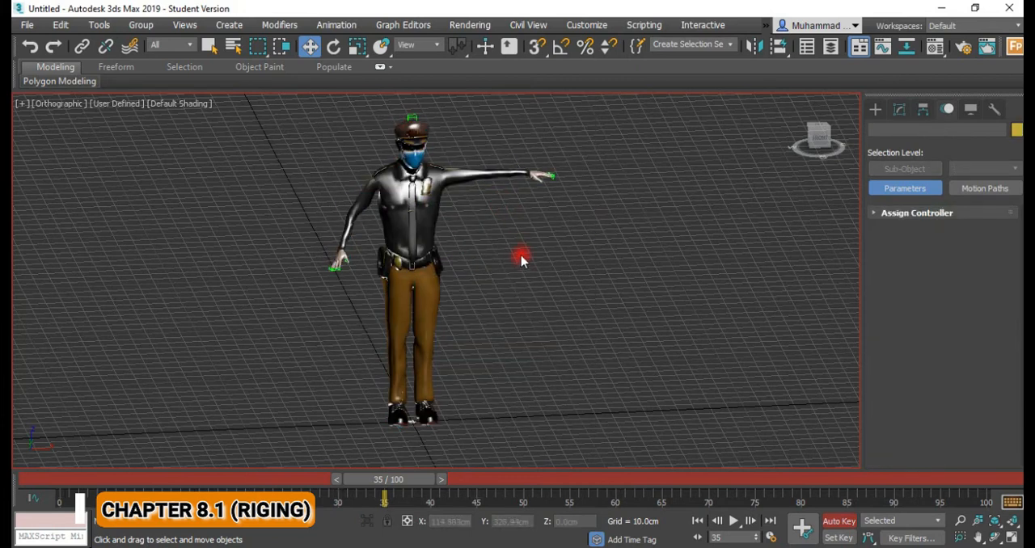
# Play and scrub the salute animation on the police officer, and return to frame 0.
pyautogui.moveTo(389, 480); pyautogui.dragTo(544, 481)
pyautogui.press('w')
pyautogui.click(733, 521)
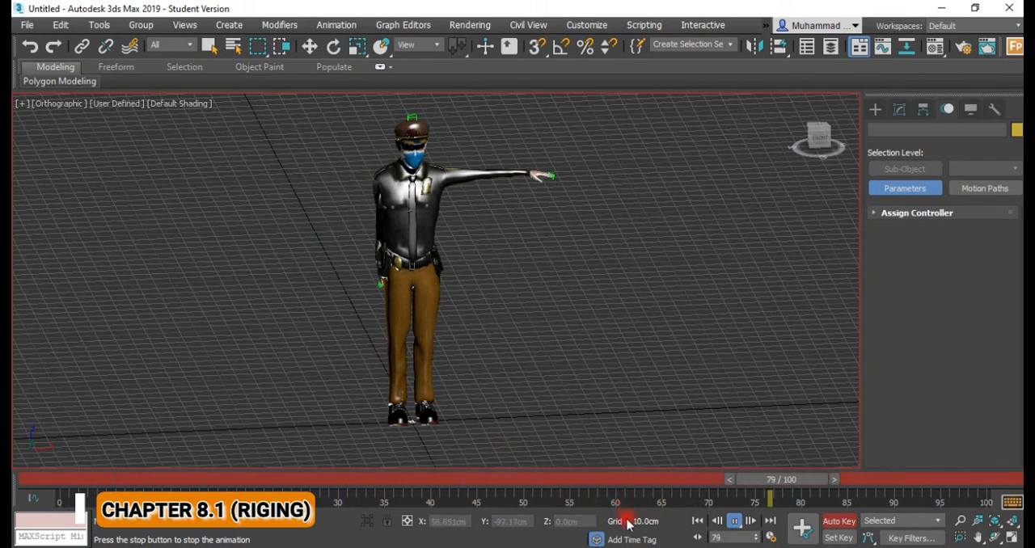
pyautogui.click(731, 522)
pyautogui.moveTo(500, 483); pyautogui.dragTo(720, 482)
pyautogui.moveTo(569, 483); pyautogui.dragTo(63, 474)
pyautogui.press('w')
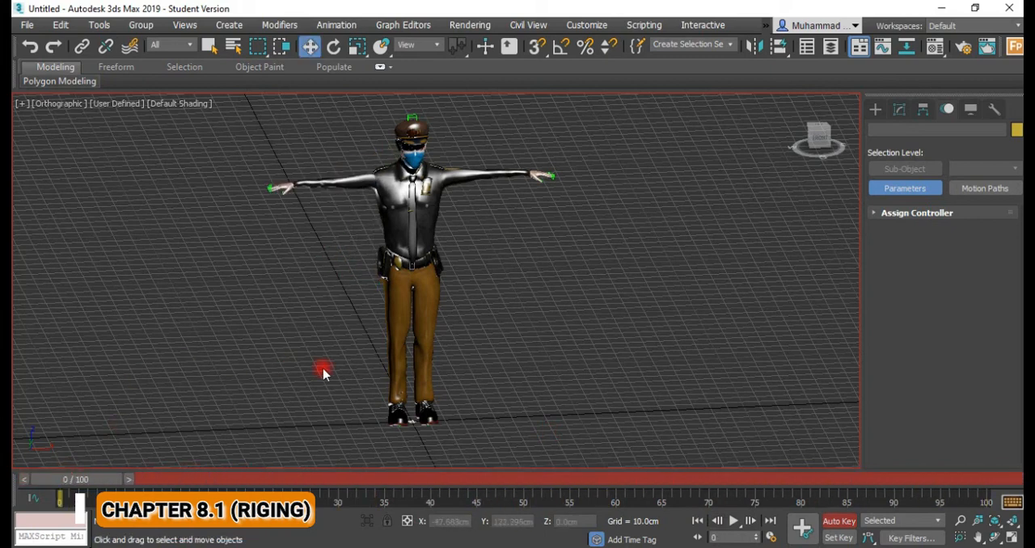
pyautogui.moveTo(466, 354); pyautogui.dragTo(468, 361, button='middle')
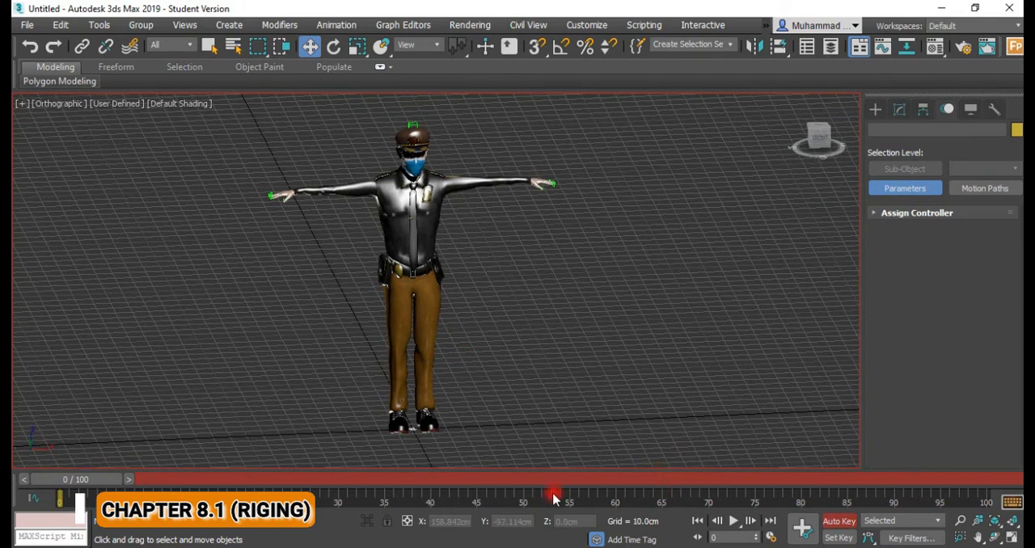
pyautogui.keyDown('alt'); pyautogui.moveTo(396, 393); pyautogui.dragTo(428, 402, button='middle'); pyautogui.keyUp('alt')
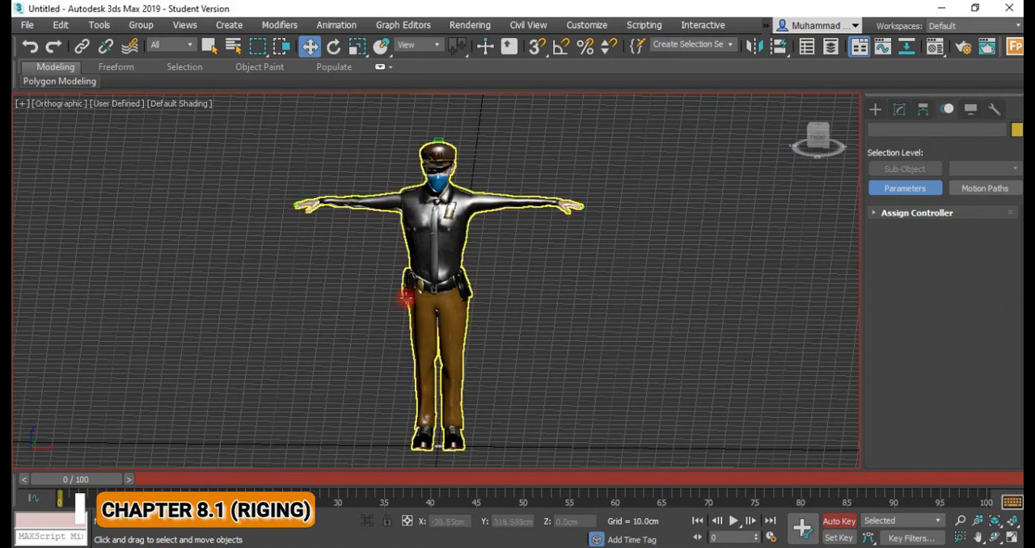
pyautogui.moveTo(415, 294); pyautogui.dragTo(420, 297, button='middle')
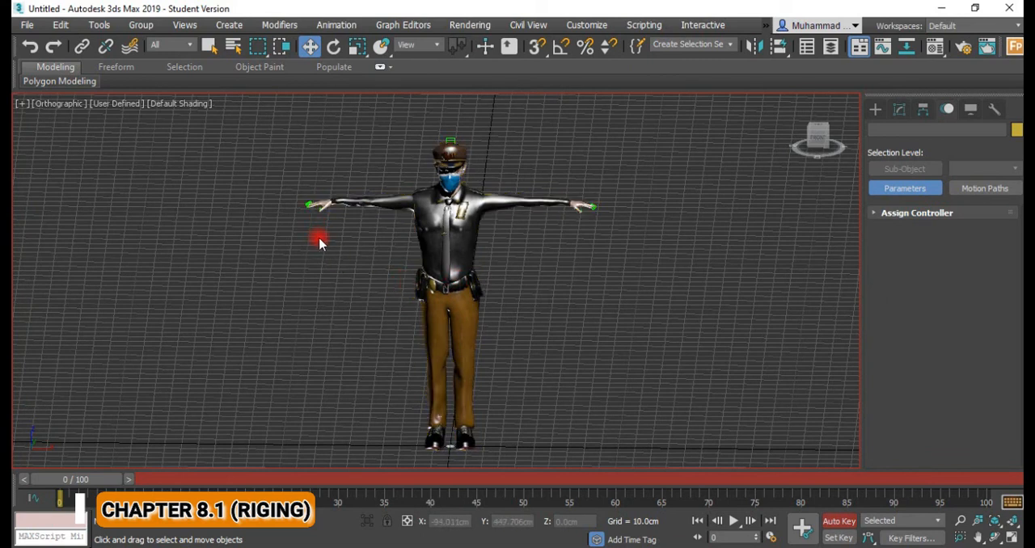
pyautogui.keyDown('alt'); pyautogui.moveTo(374, 269); pyautogui.dragTo(213, 247, button='middle'); pyautogui.keyUp('alt')
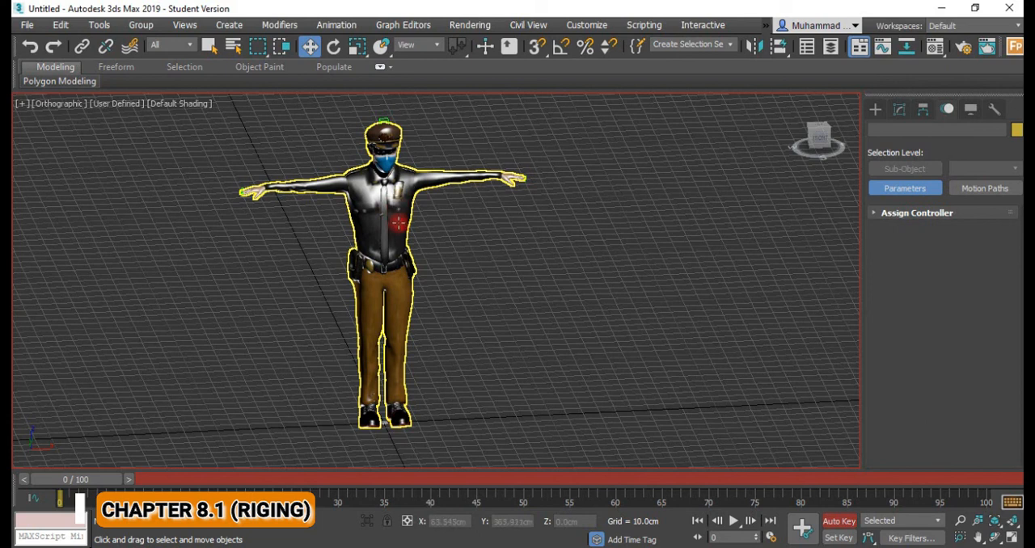
pyautogui.moveTo(407, 168); pyautogui.dragTo(453, 259, button='middle')
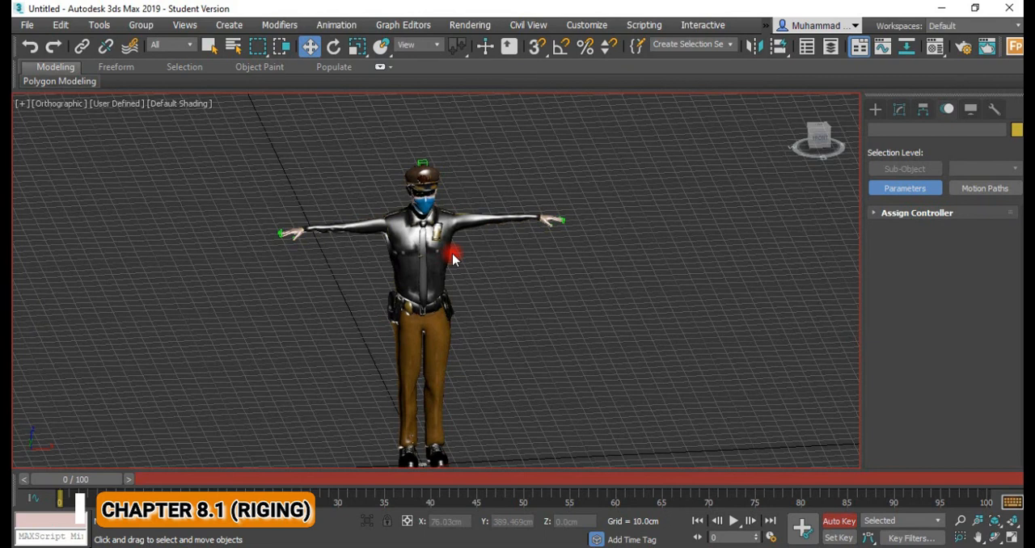
pyautogui.moveTo(424, 254); pyautogui.dragTo(437, 234, button='middle')
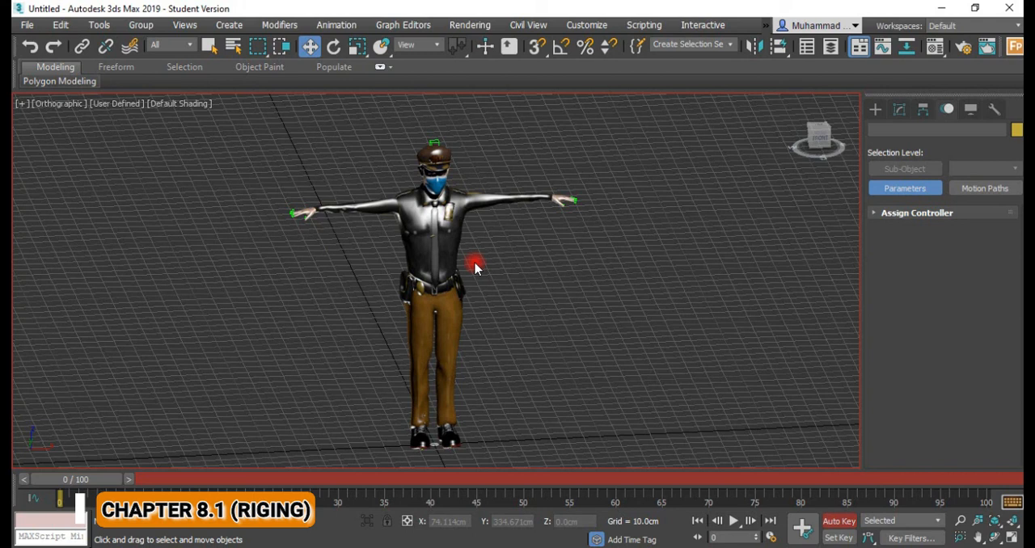
pyautogui.keyDown('alt'); pyautogui.moveTo(462, 259); pyautogui.dragTo(415, 306, button='middle'); pyautogui.keyUp('alt')
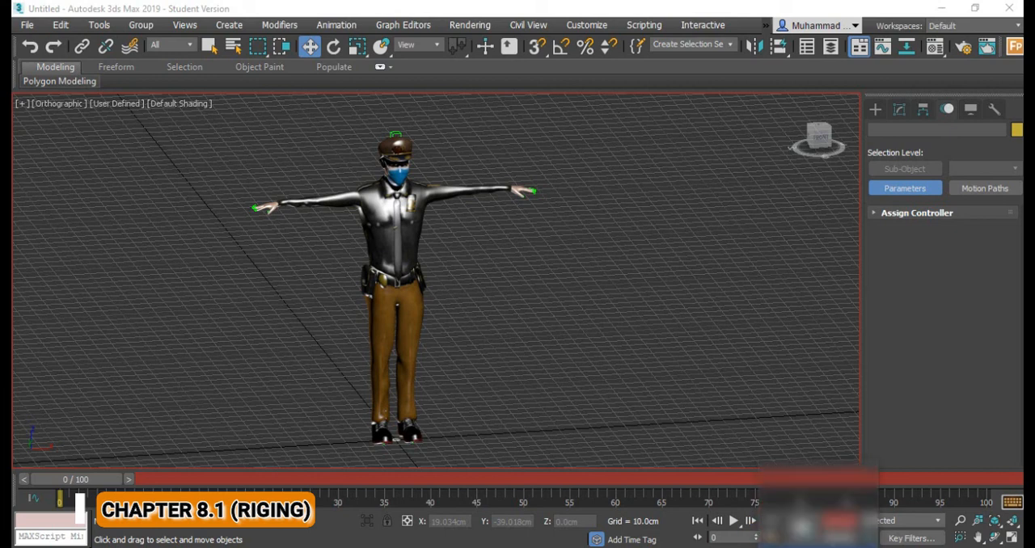
pyautogui.click(791, 543)
pyautogui.click(775, 535)
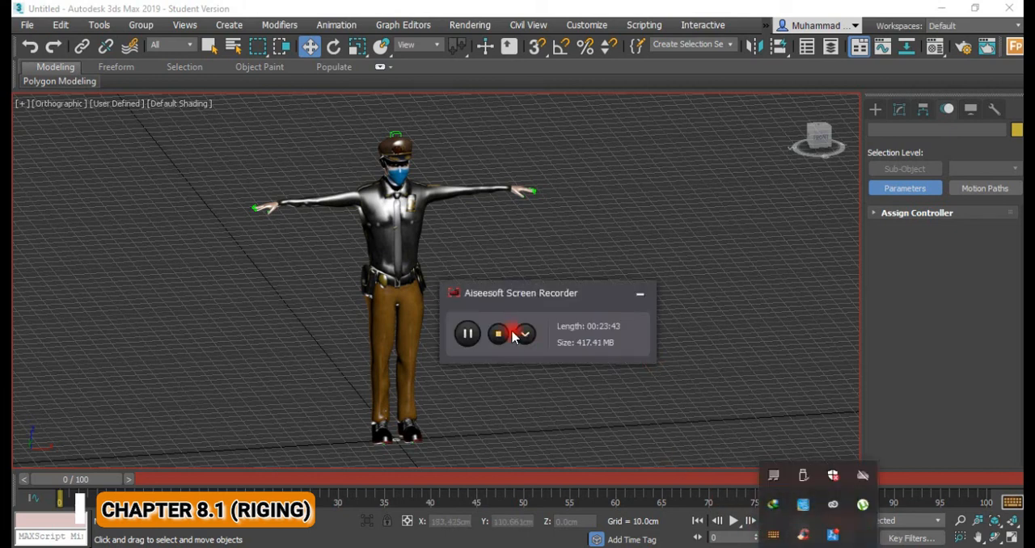